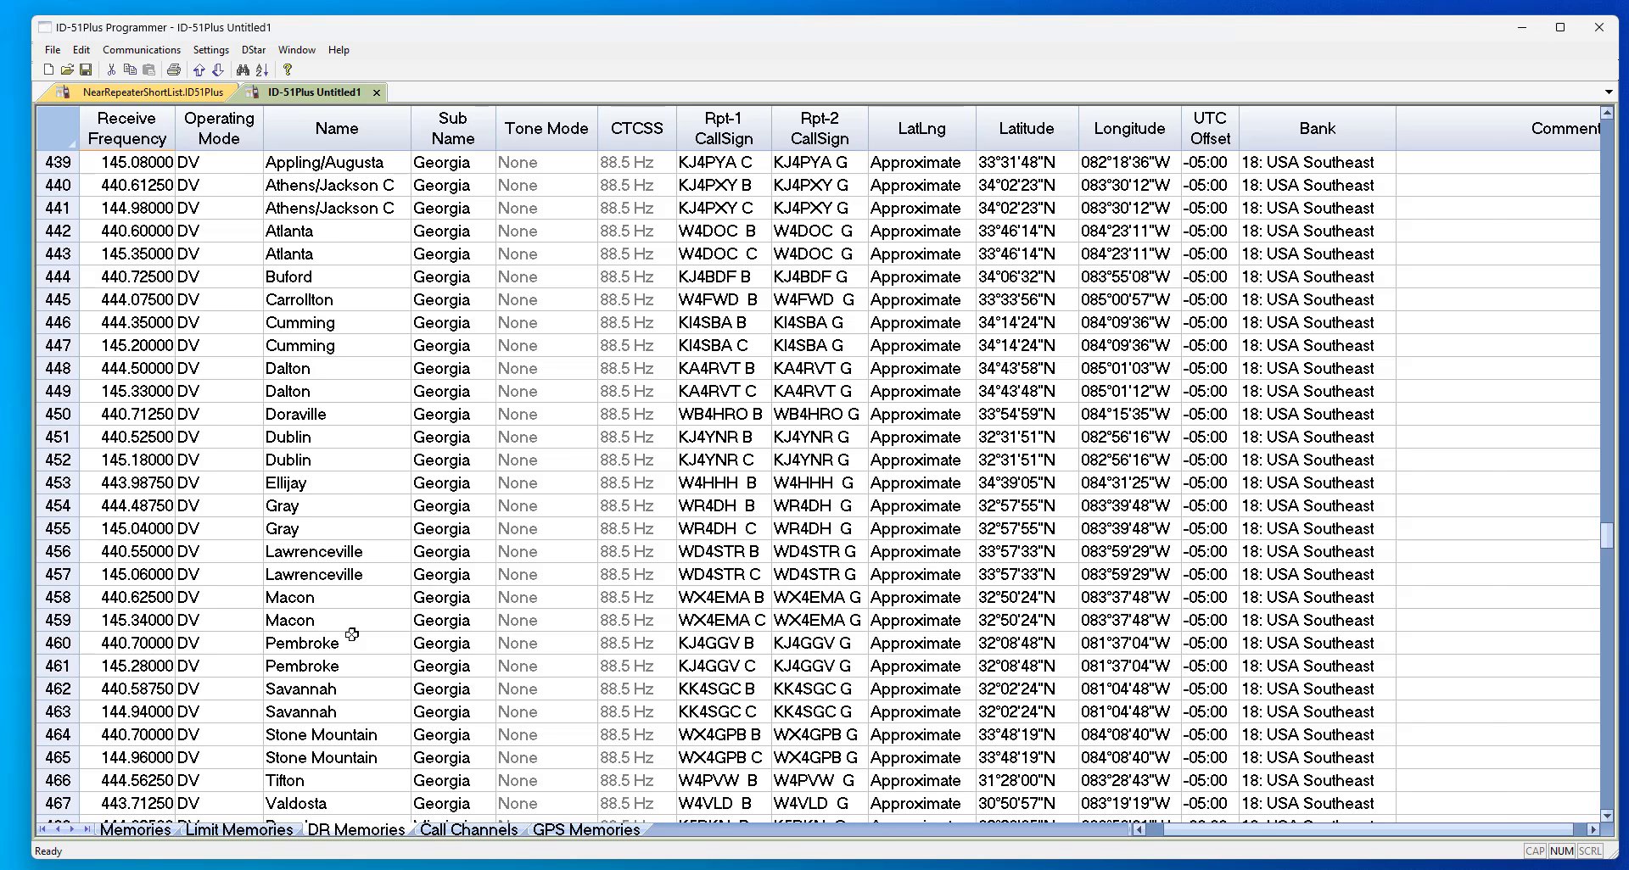
- Delete all the preloaded repeater channels from the DR Memories list
scroll(352, 635, down, 4)
scroll(352, 635, down, 8)
scroll(352, 634, down, 6)
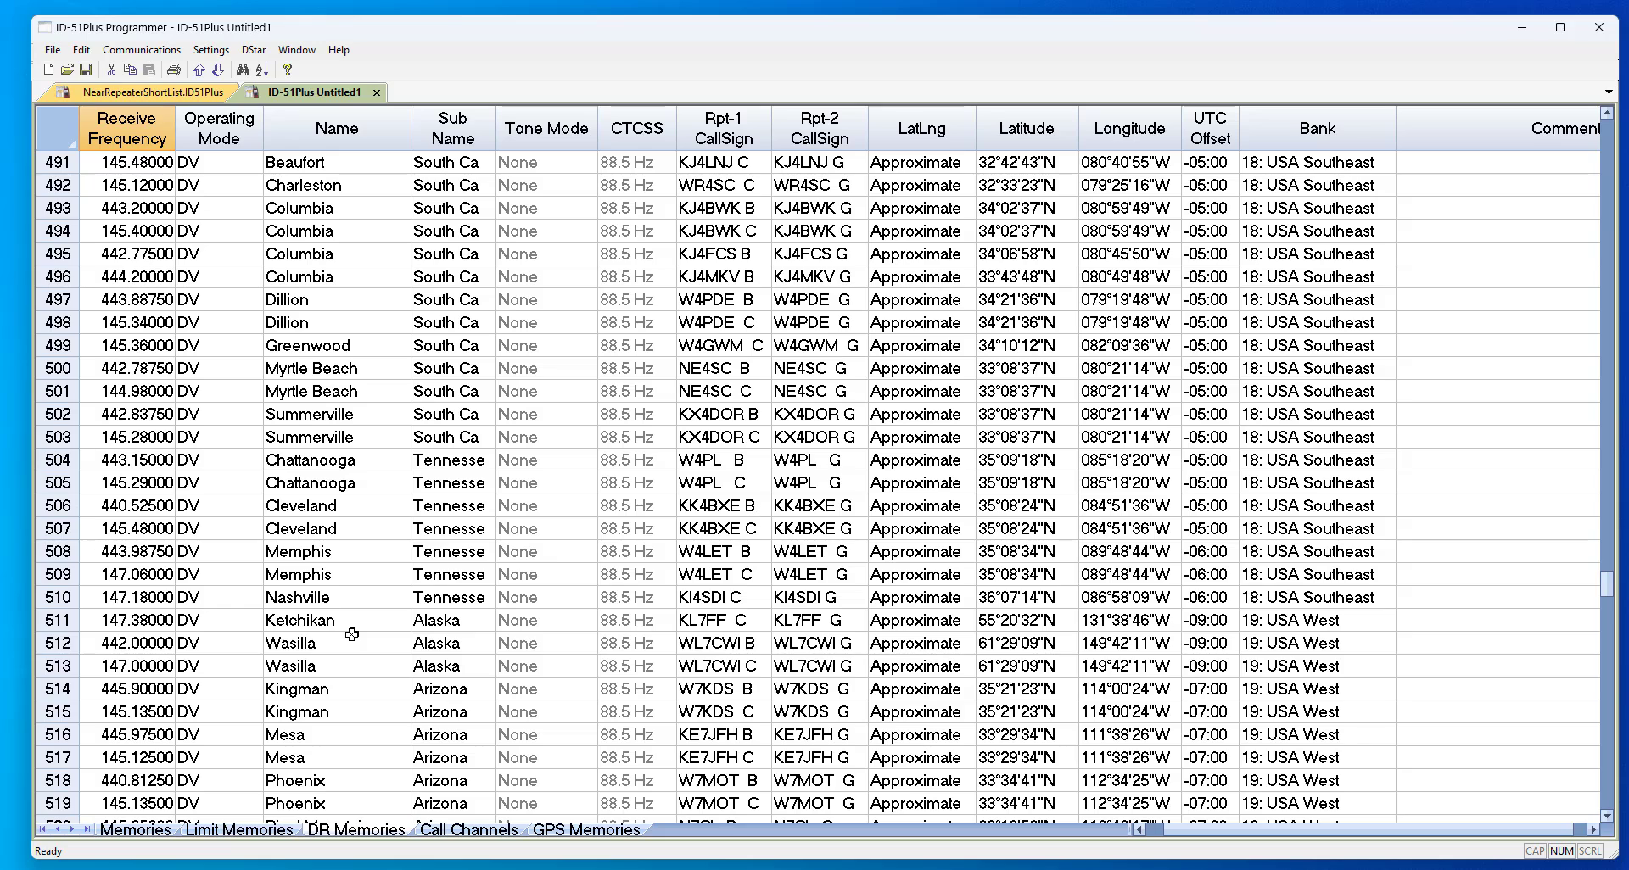
click(60, 459)
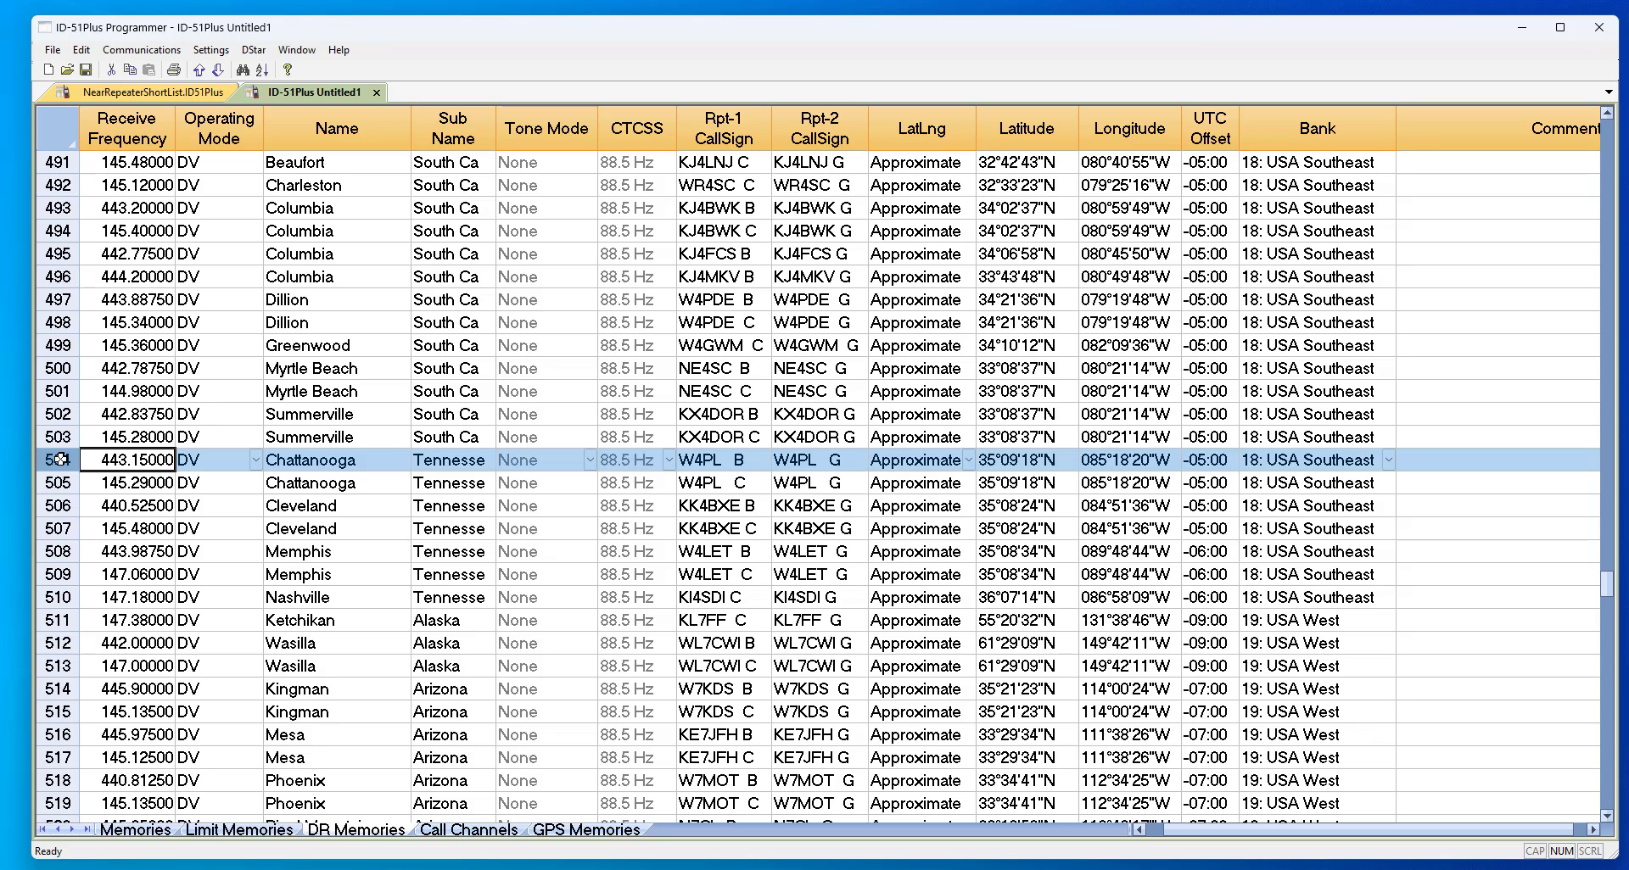
key(ctrl+a)
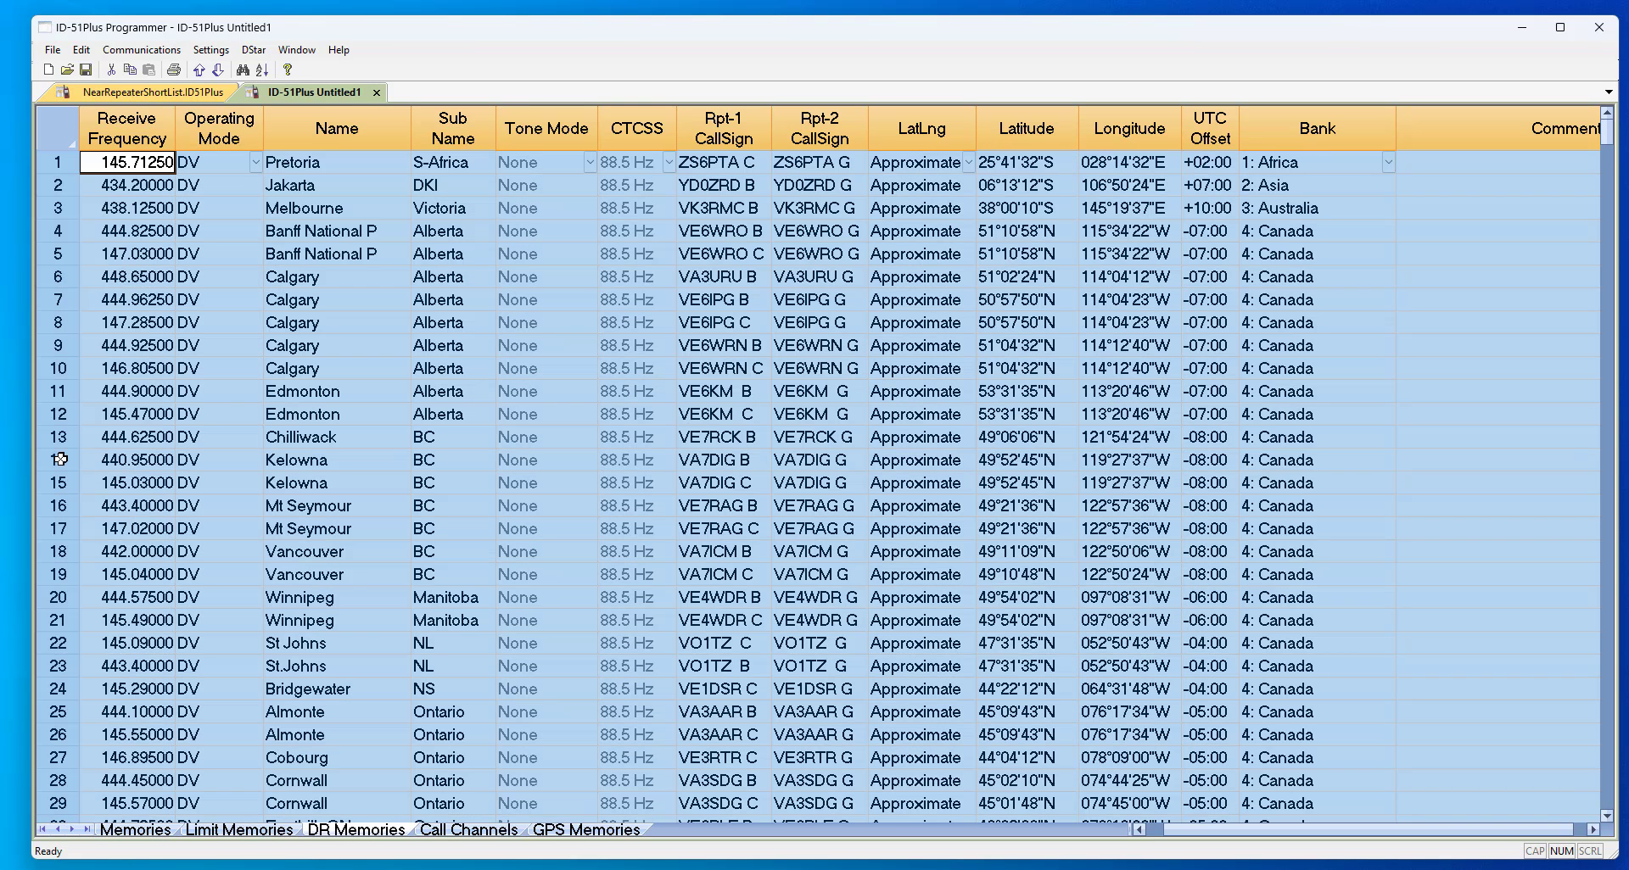
key(Delete)
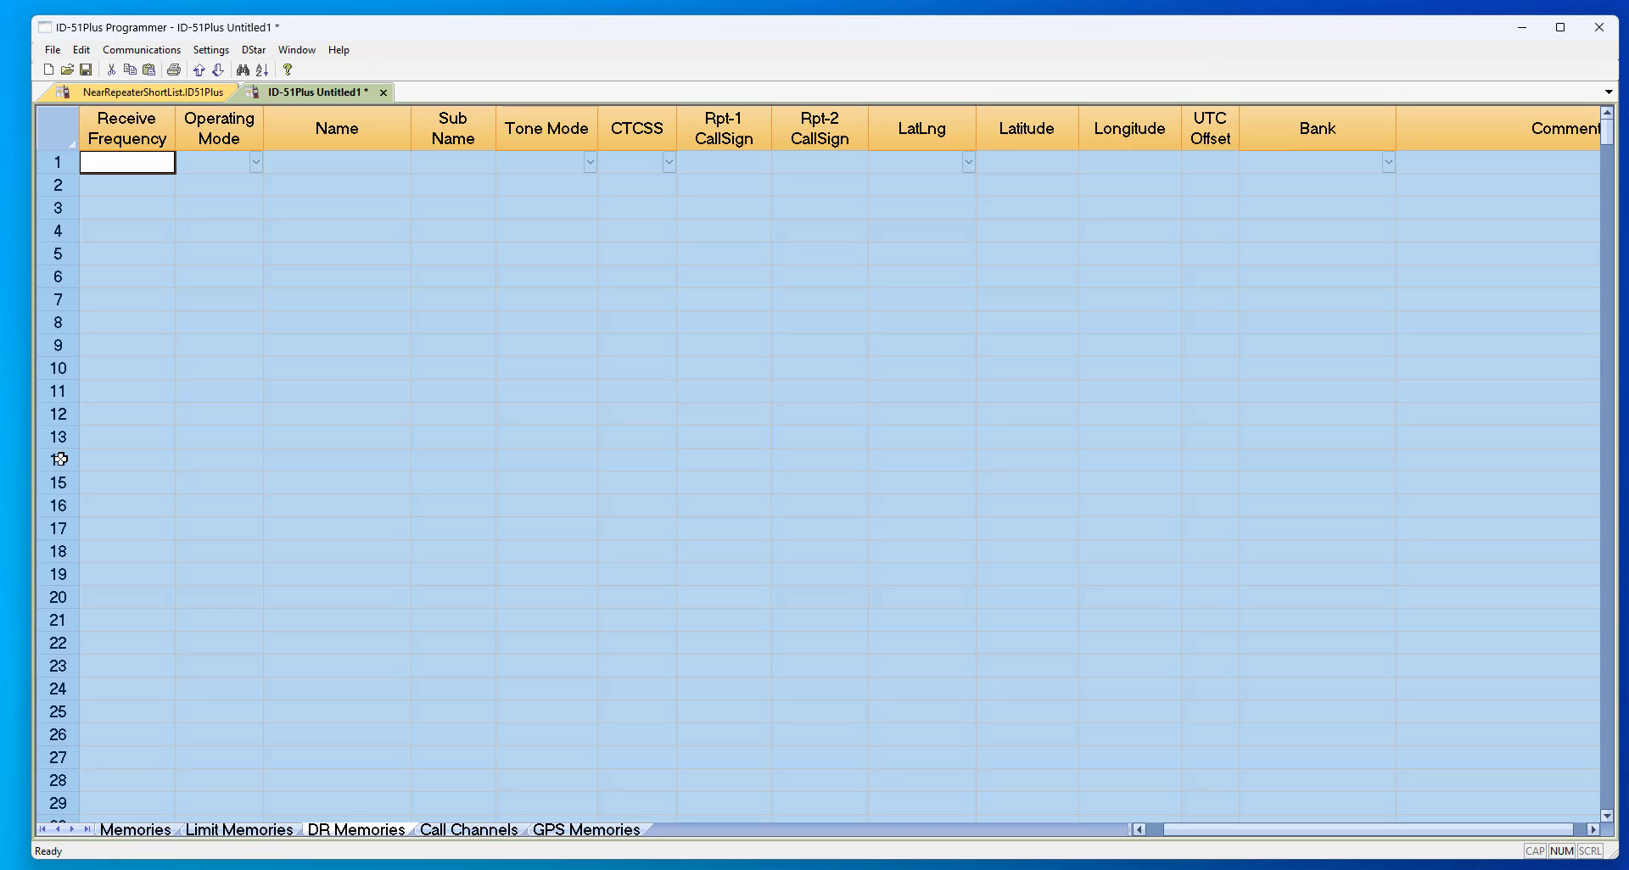
- Add all Alabama and Georgia repeaters from the USA Southeast group to the DR memories with the DSTAR Calculator, starting at channel 1
click(153, 166)
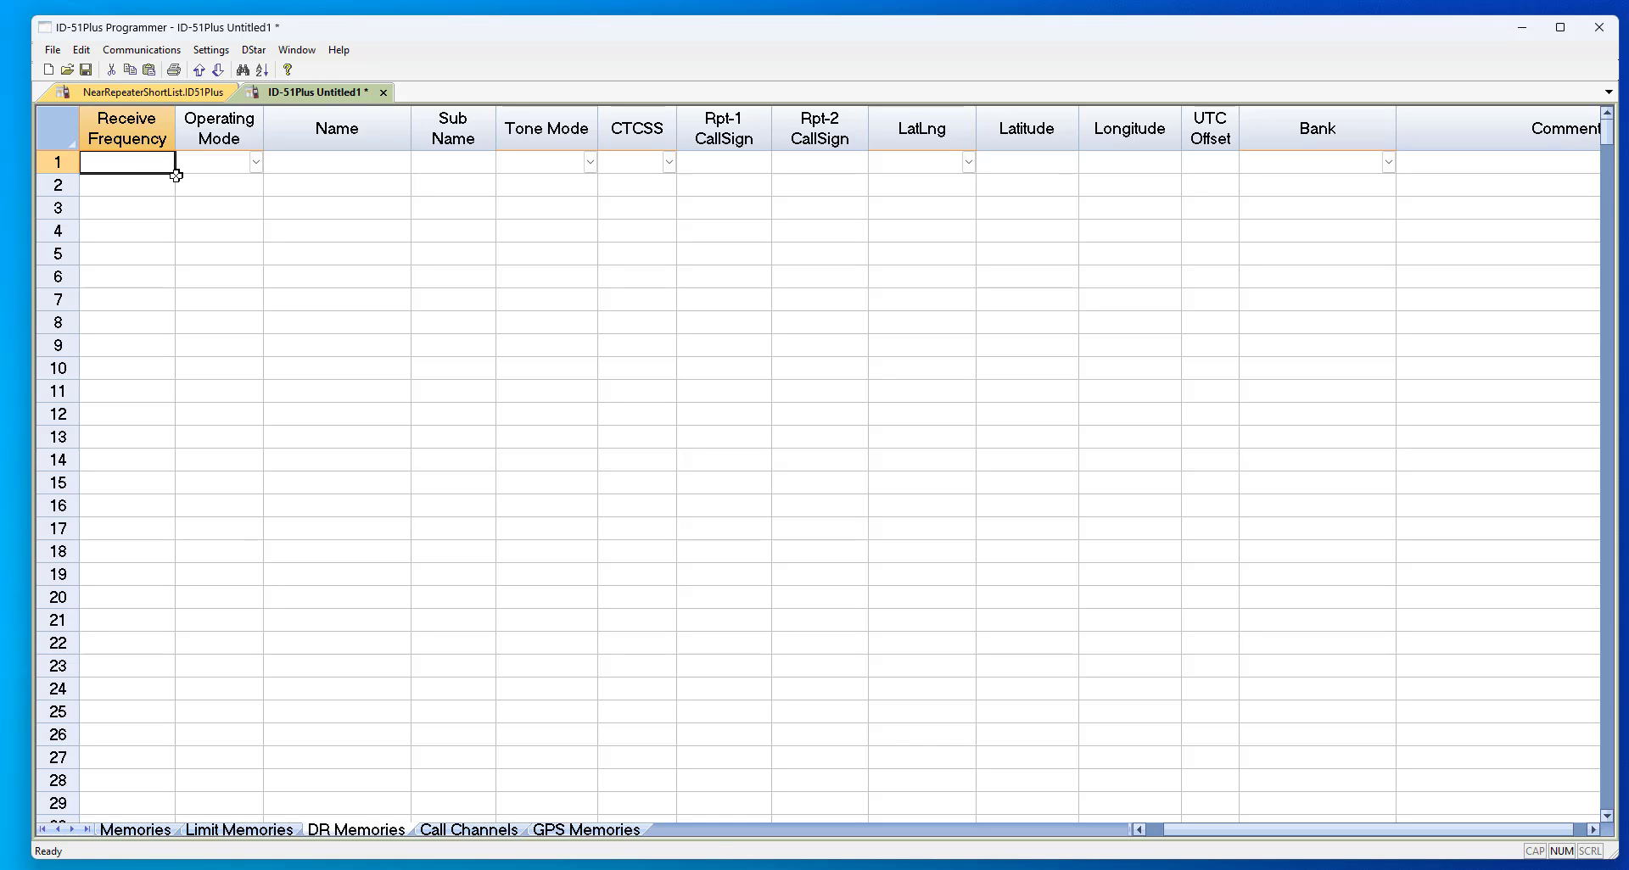
click(254, 50)
click(269, 104)
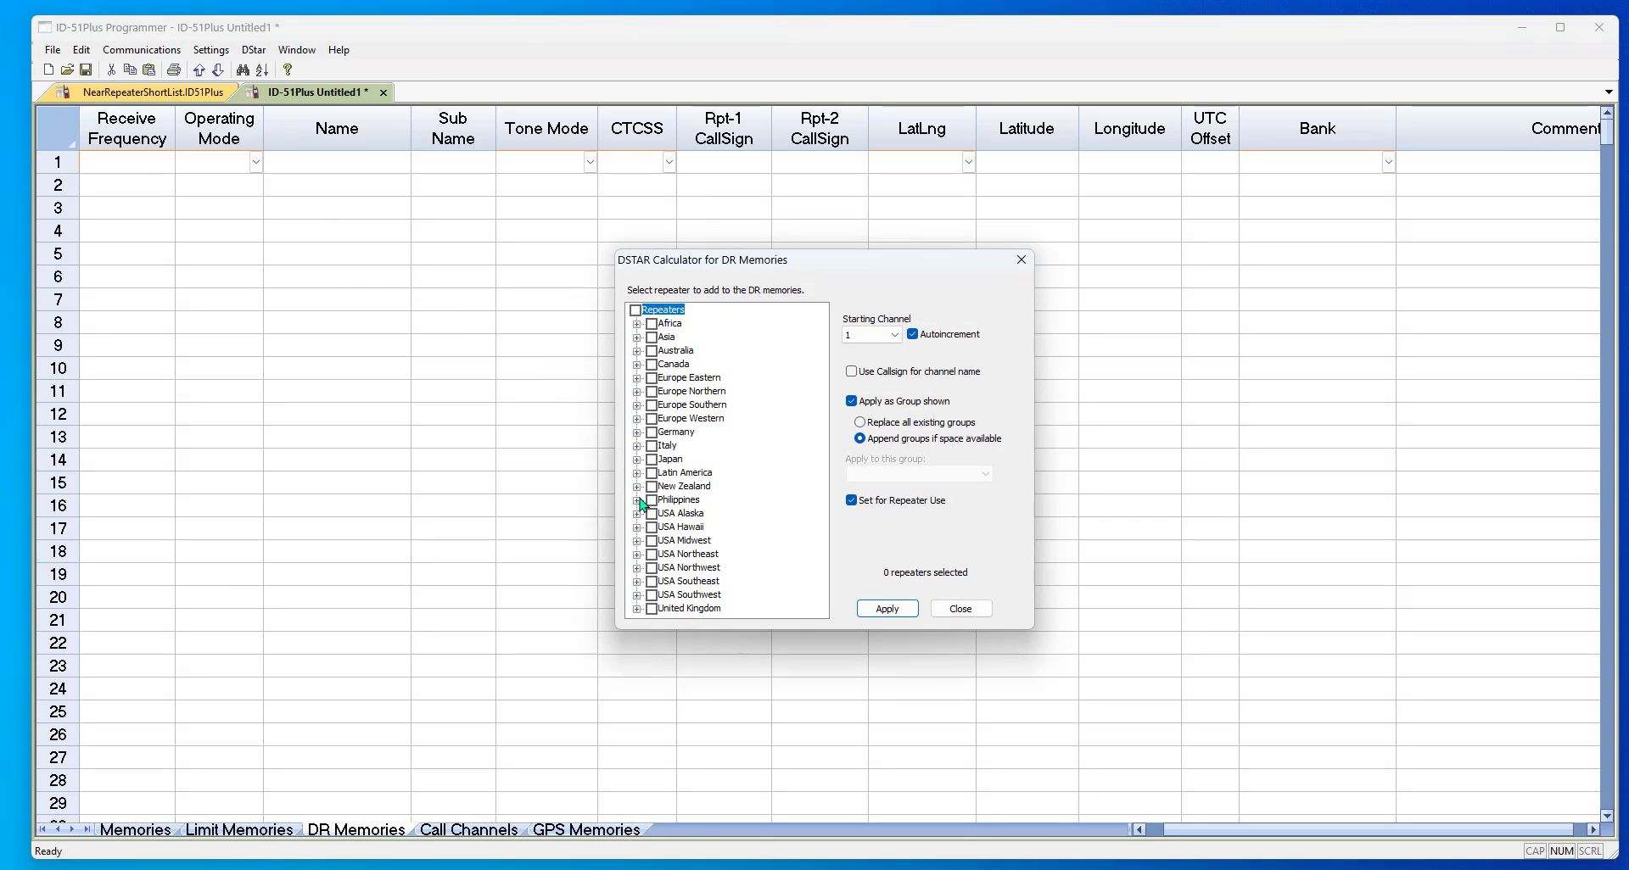
click(636, 581)
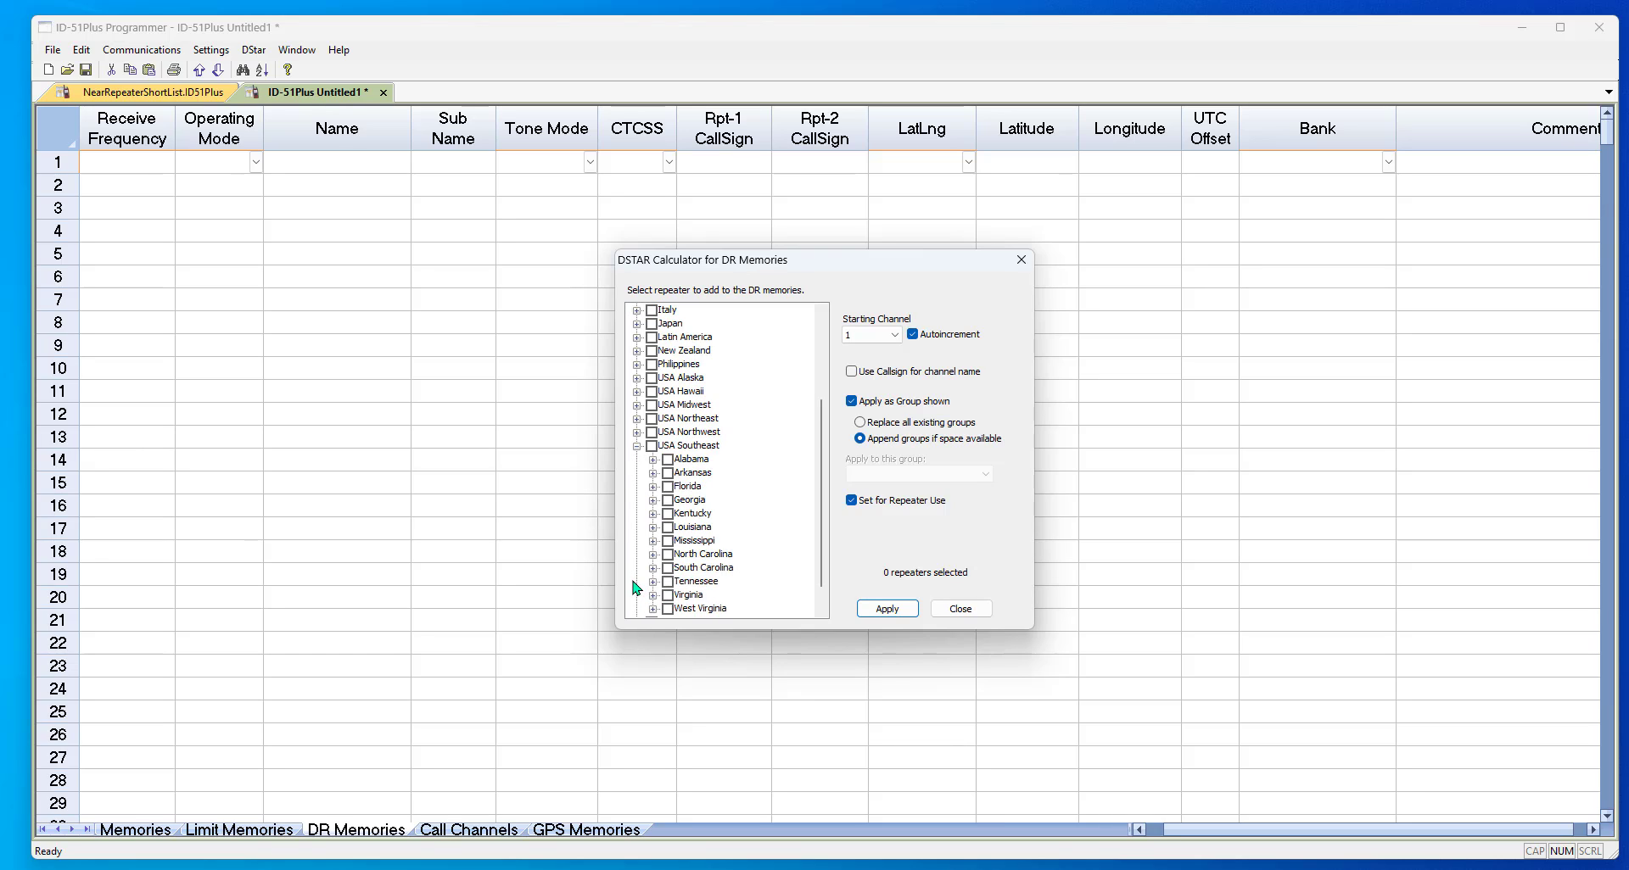
click(666, 501)
click(668, 459)
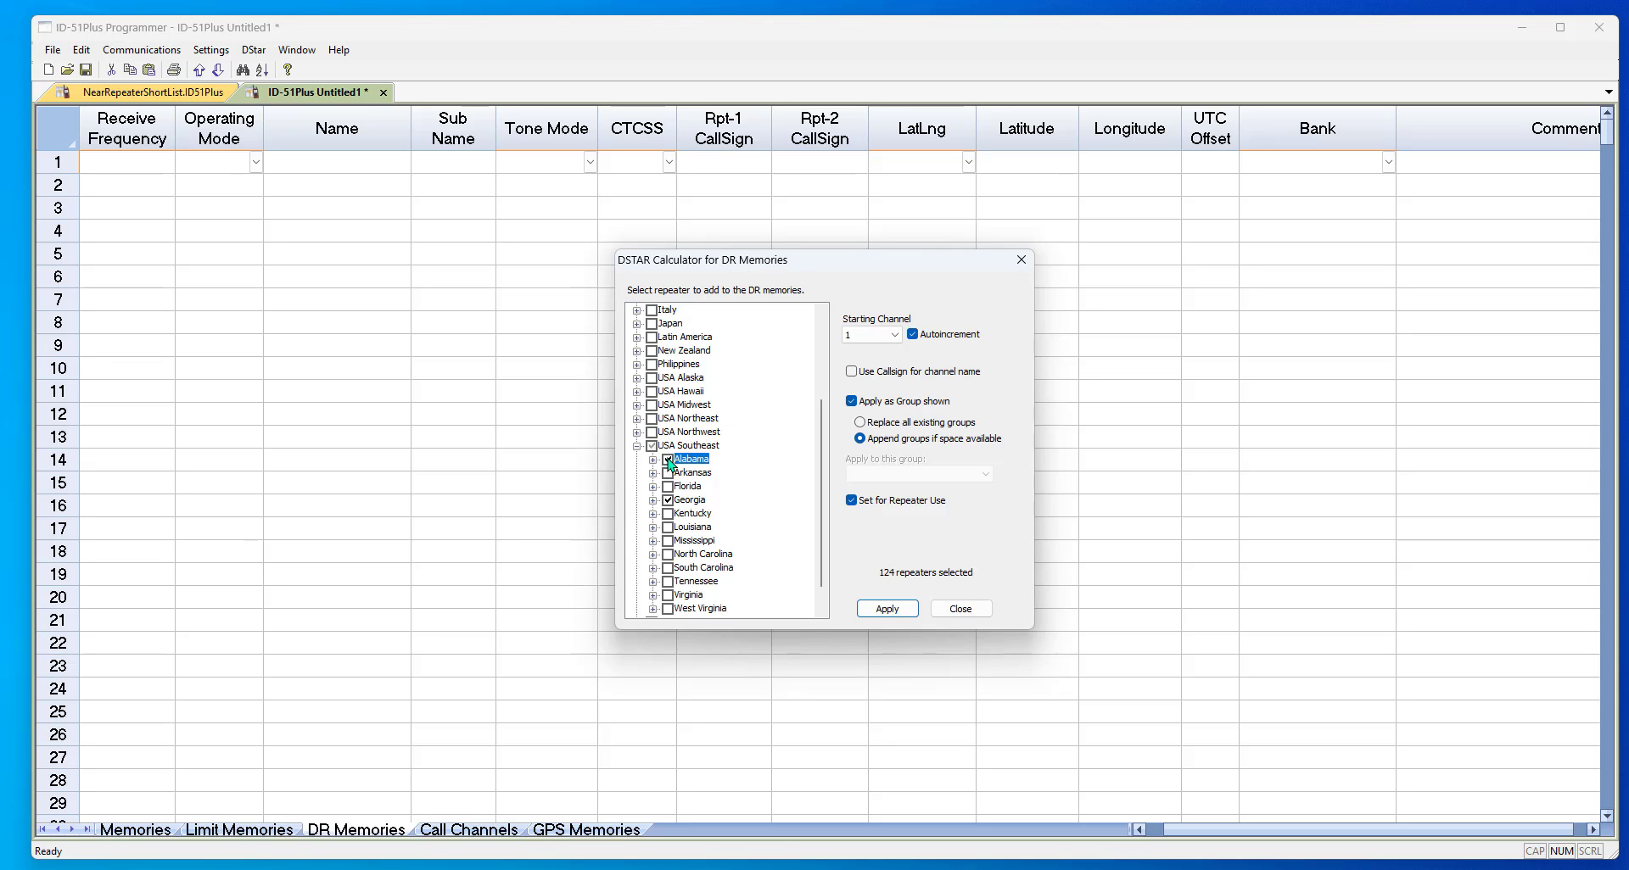
click(887, 610)
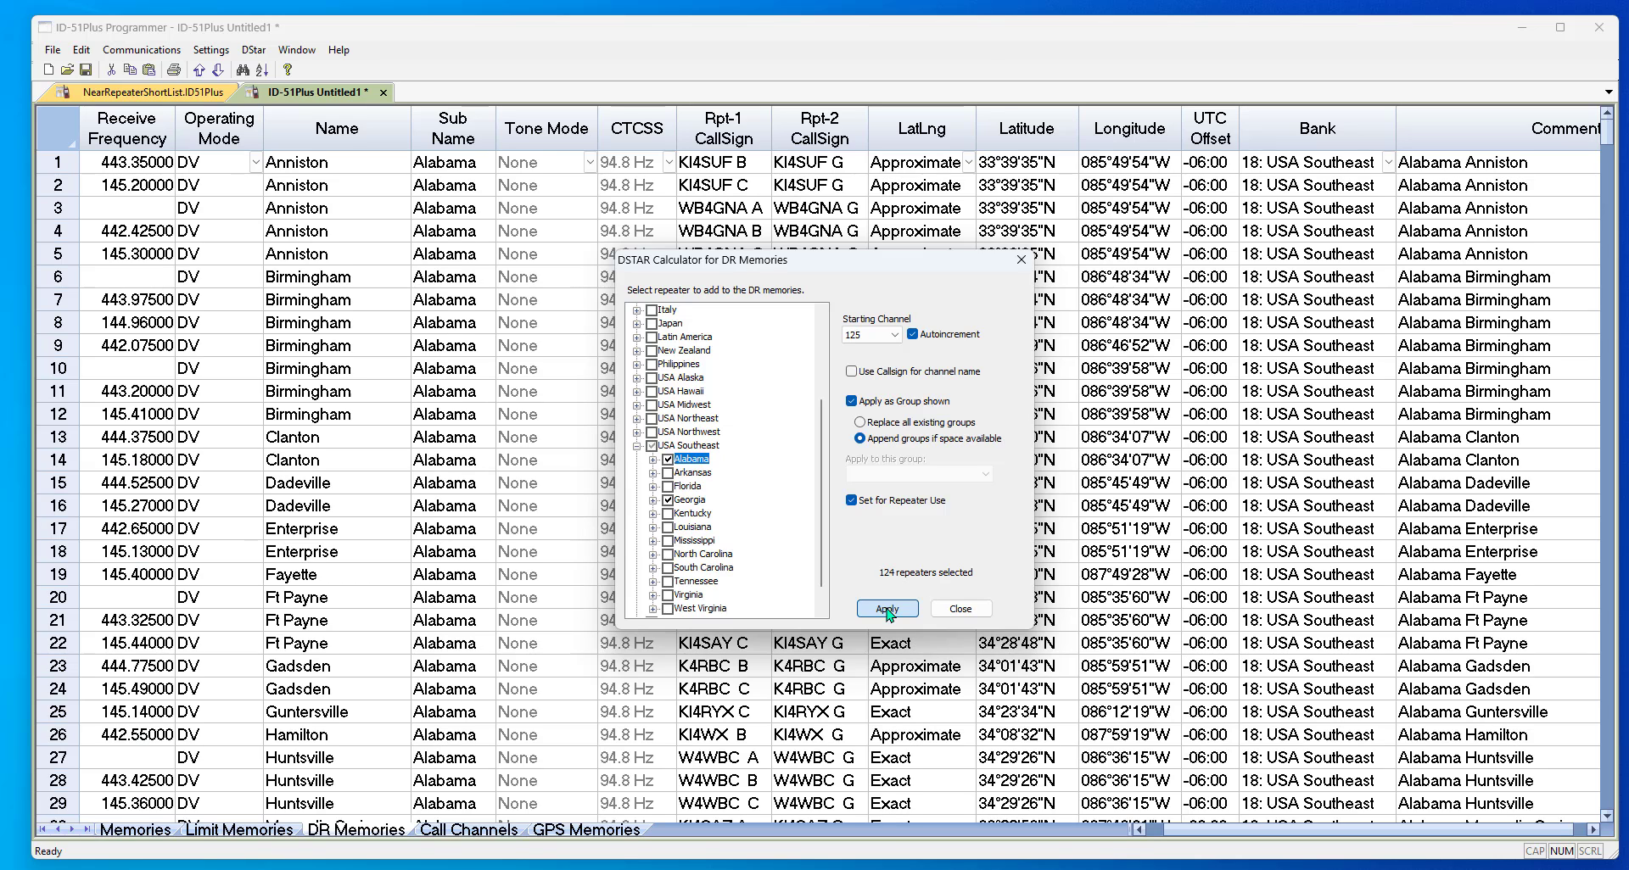
click(955, 612)
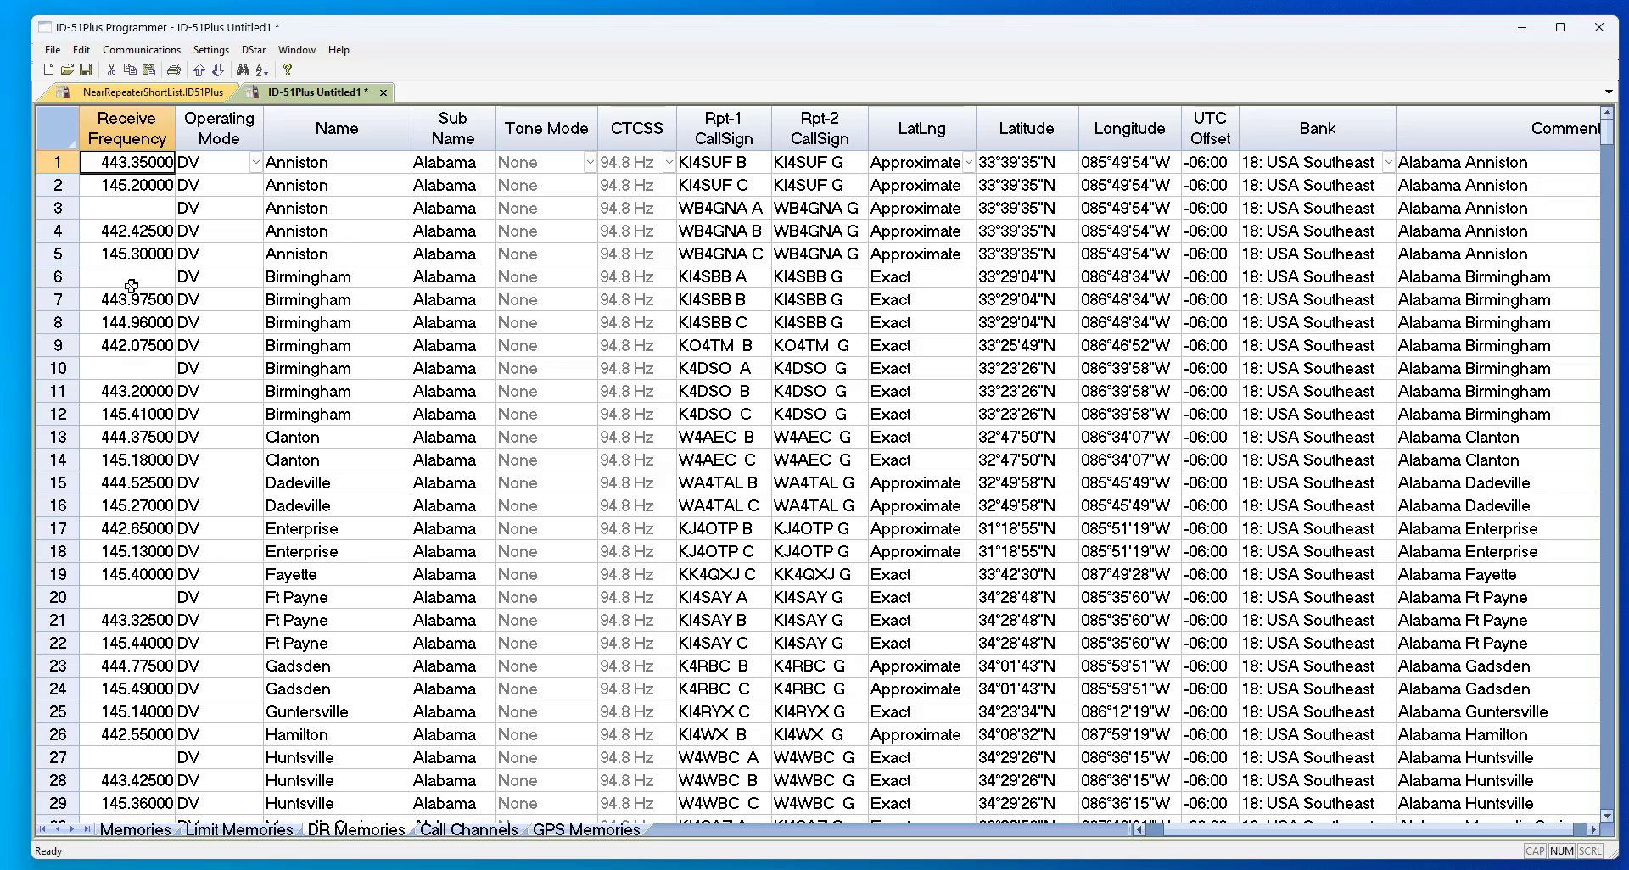
- Delete the one Anniston and two Birmingham channels that have no receive frequency
click(61, 208)
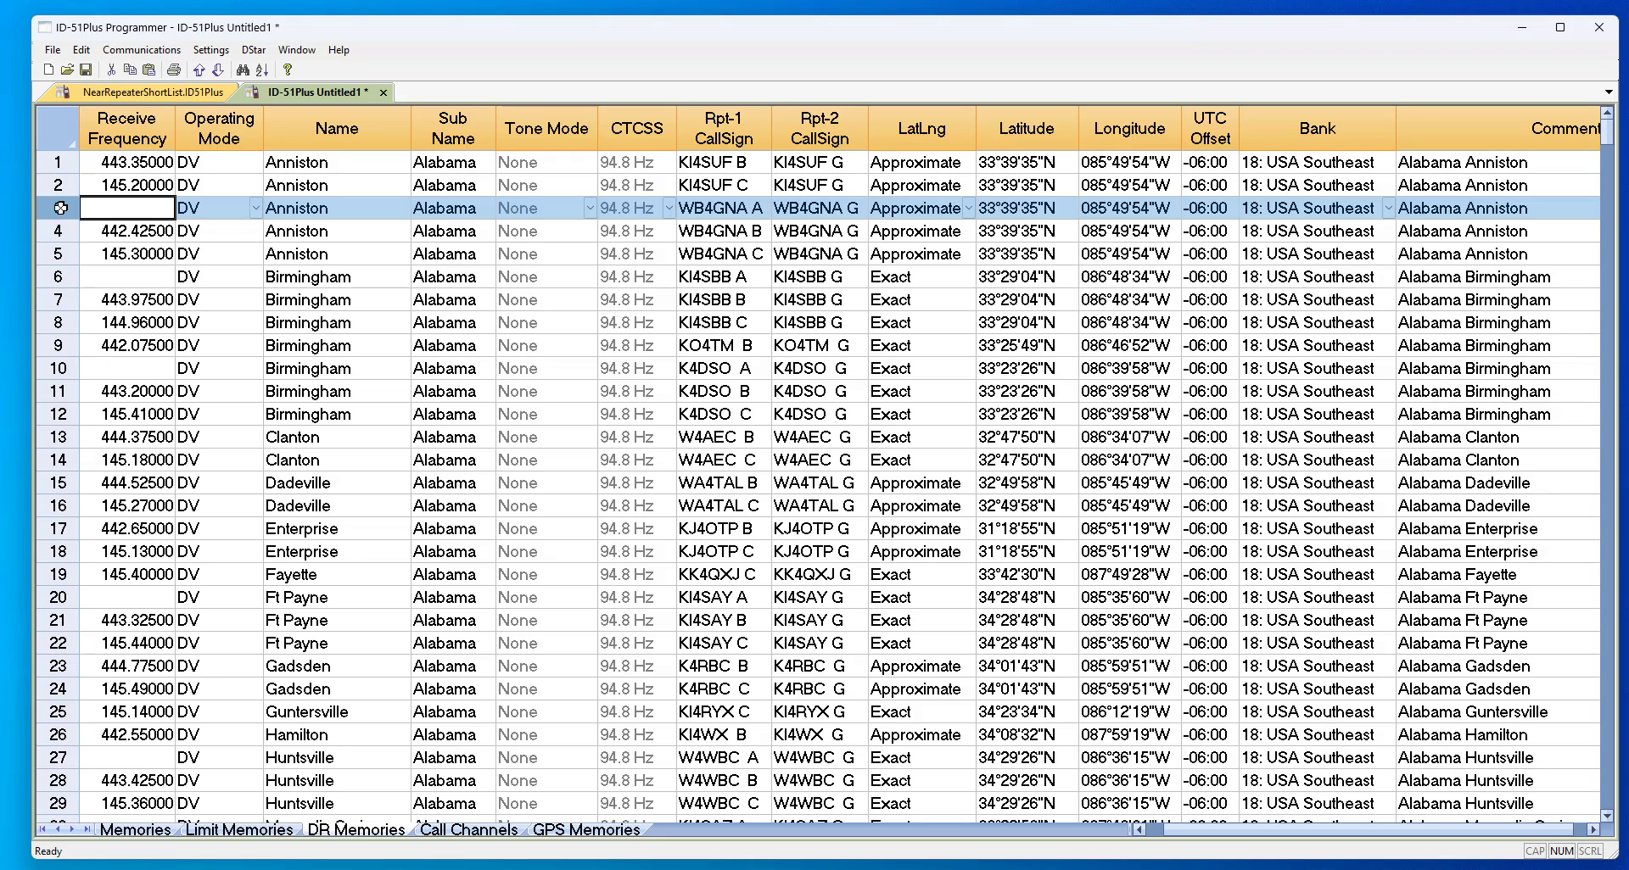
right_click(60, 208)
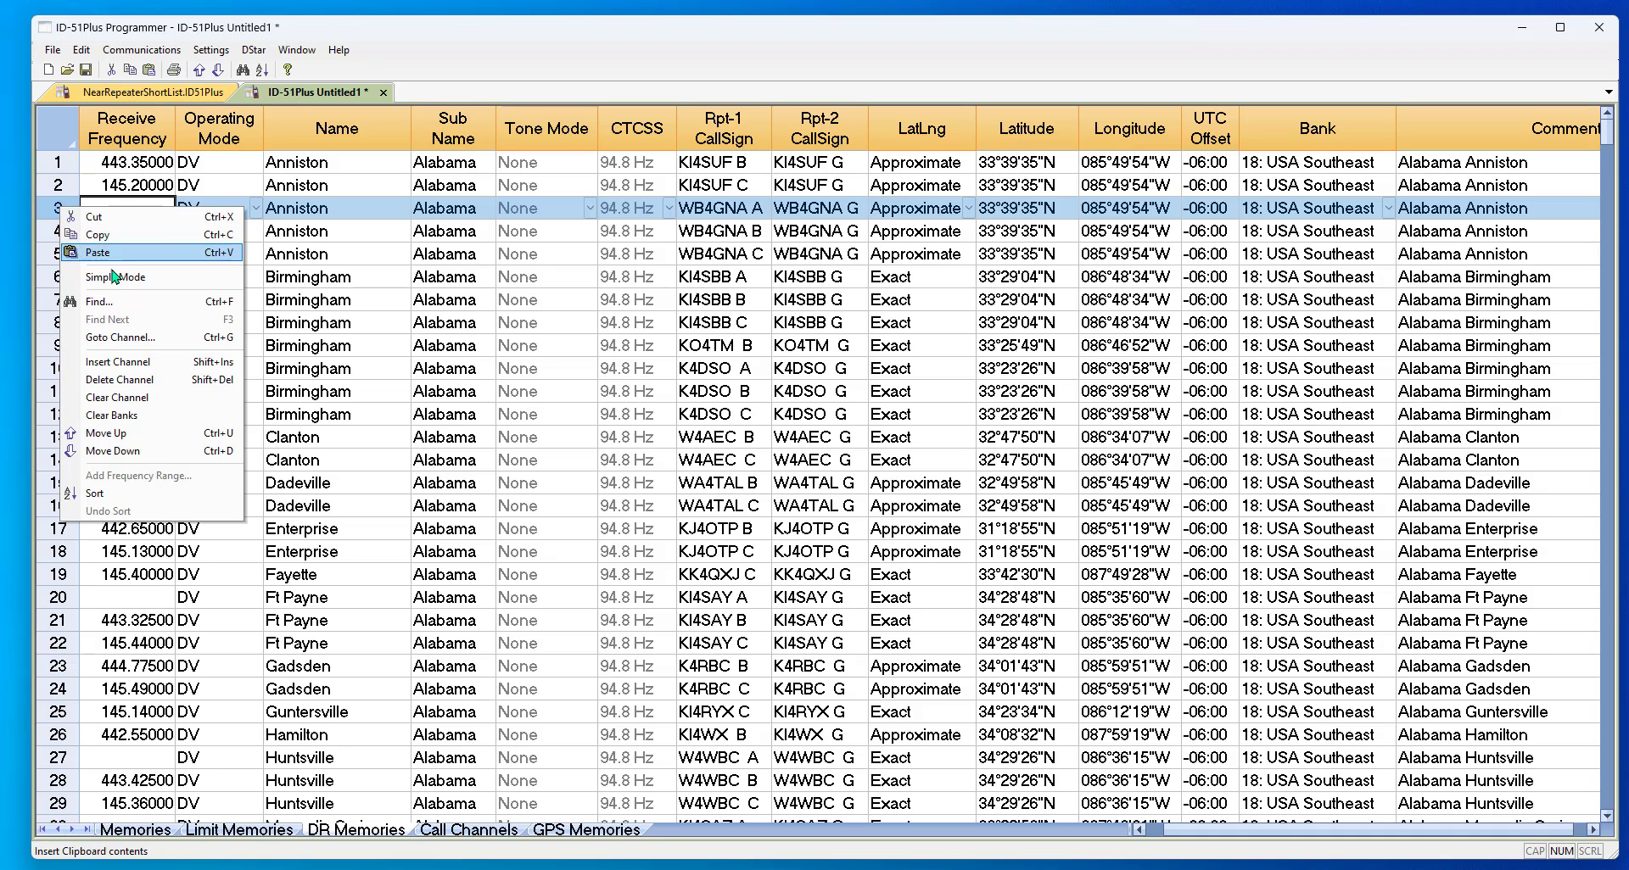
click(131, 379)
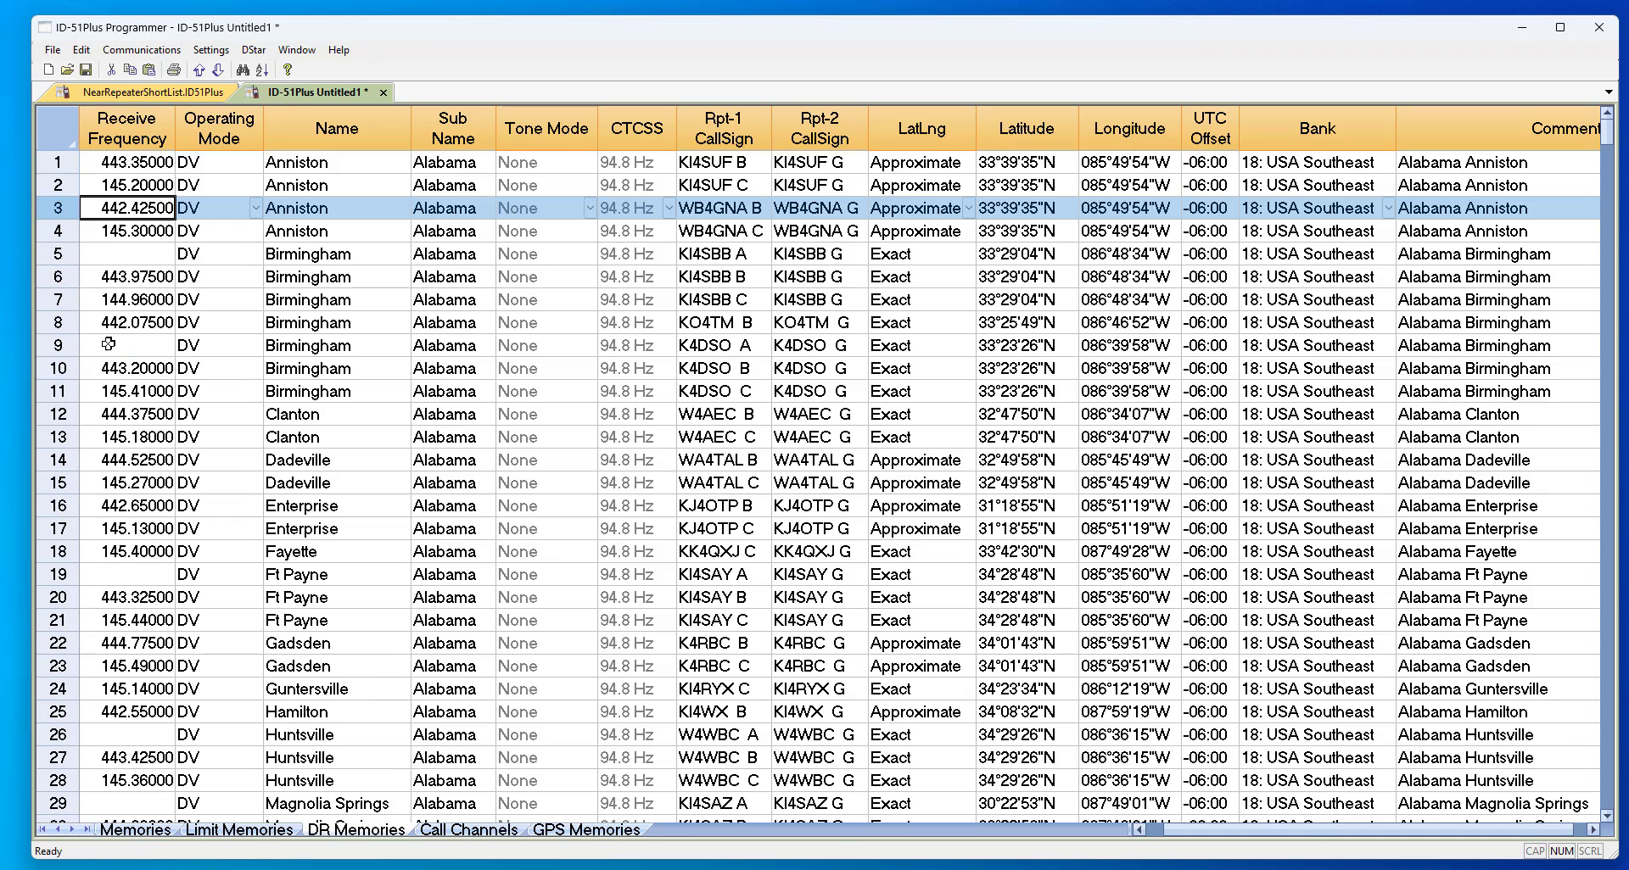
click(56, 252)
right_click(58, 252)
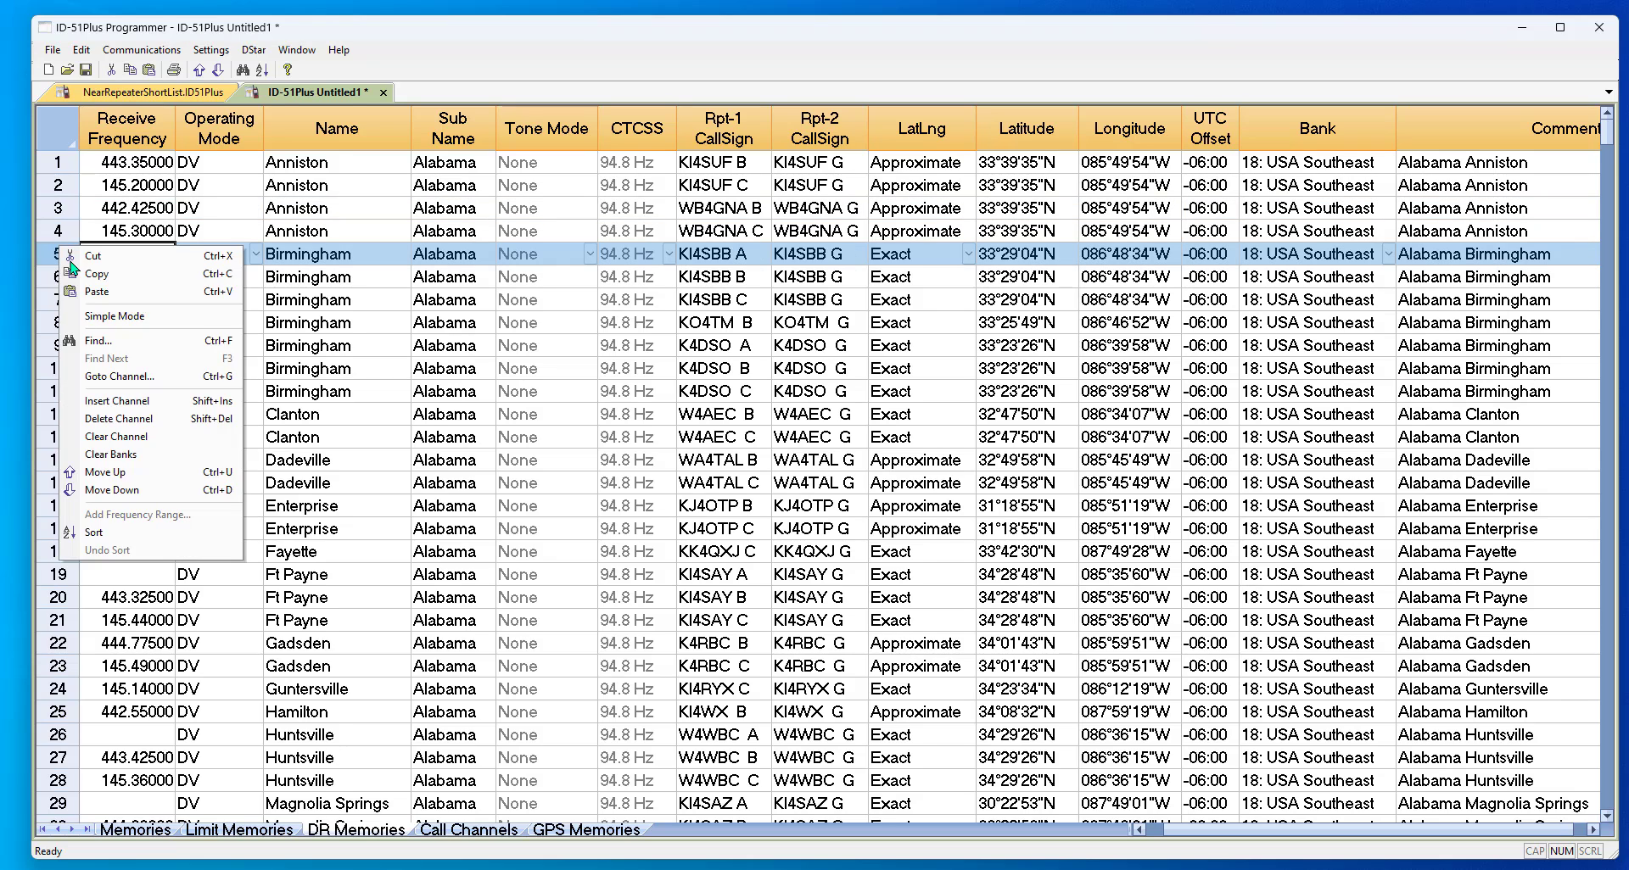
click(119, 419)
click(54, 323)
right_click(53, 323)
click(99, 495)
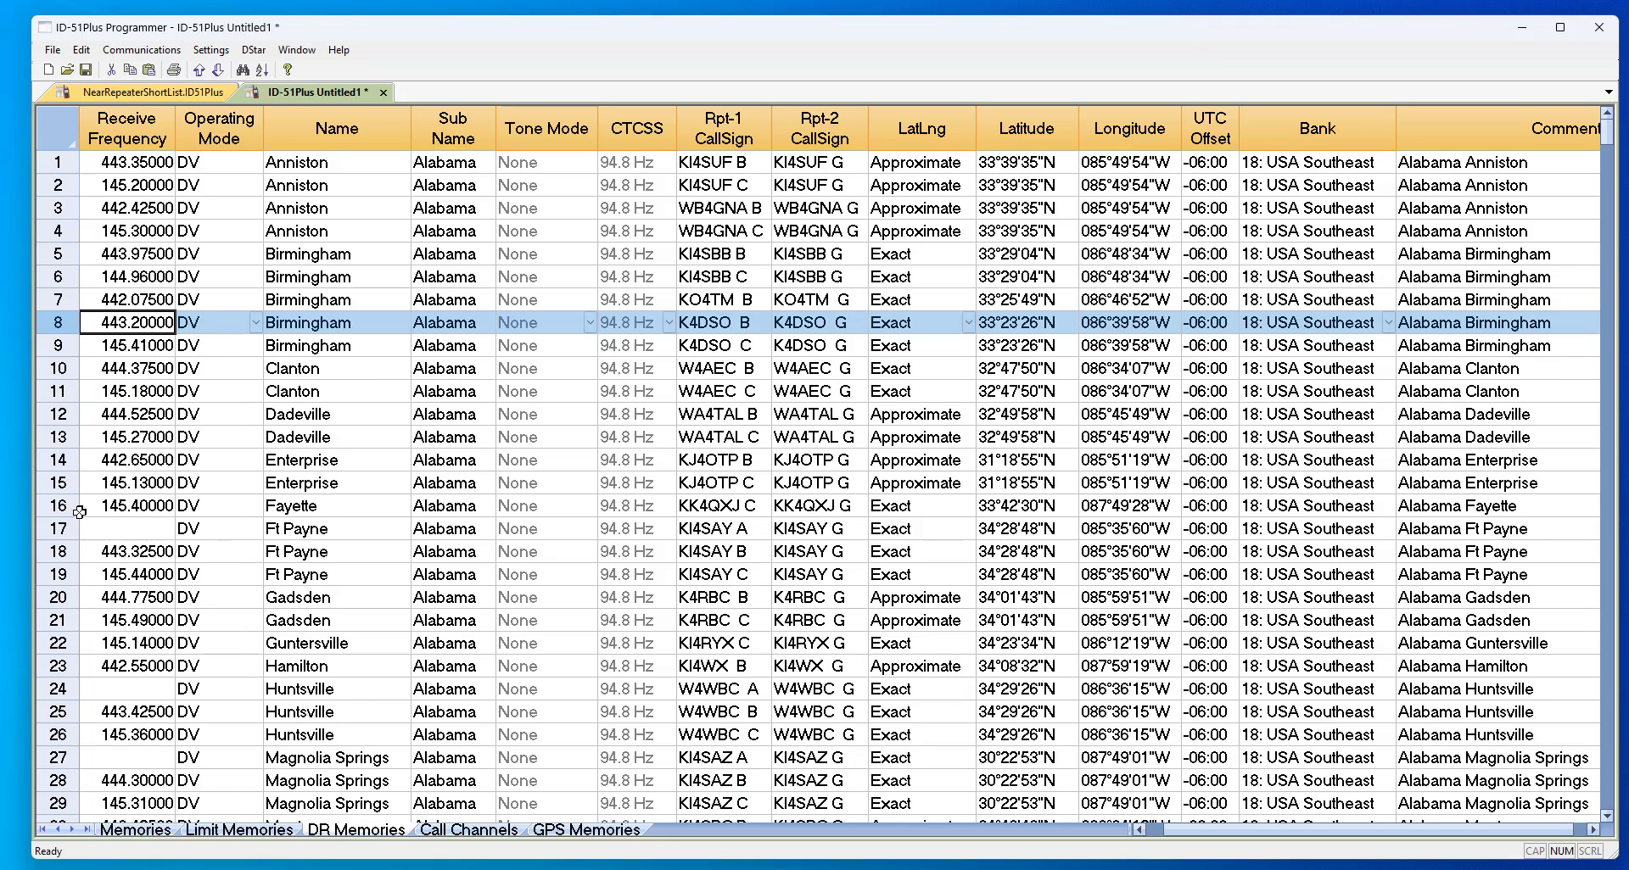
- Delete the Ft Payne, Huntsville, Magnolia Springs and Montgomery channels that have no receive frequency
click(56, 527)
right_click(56, 527)
click(135, 701)
click(64, 666)
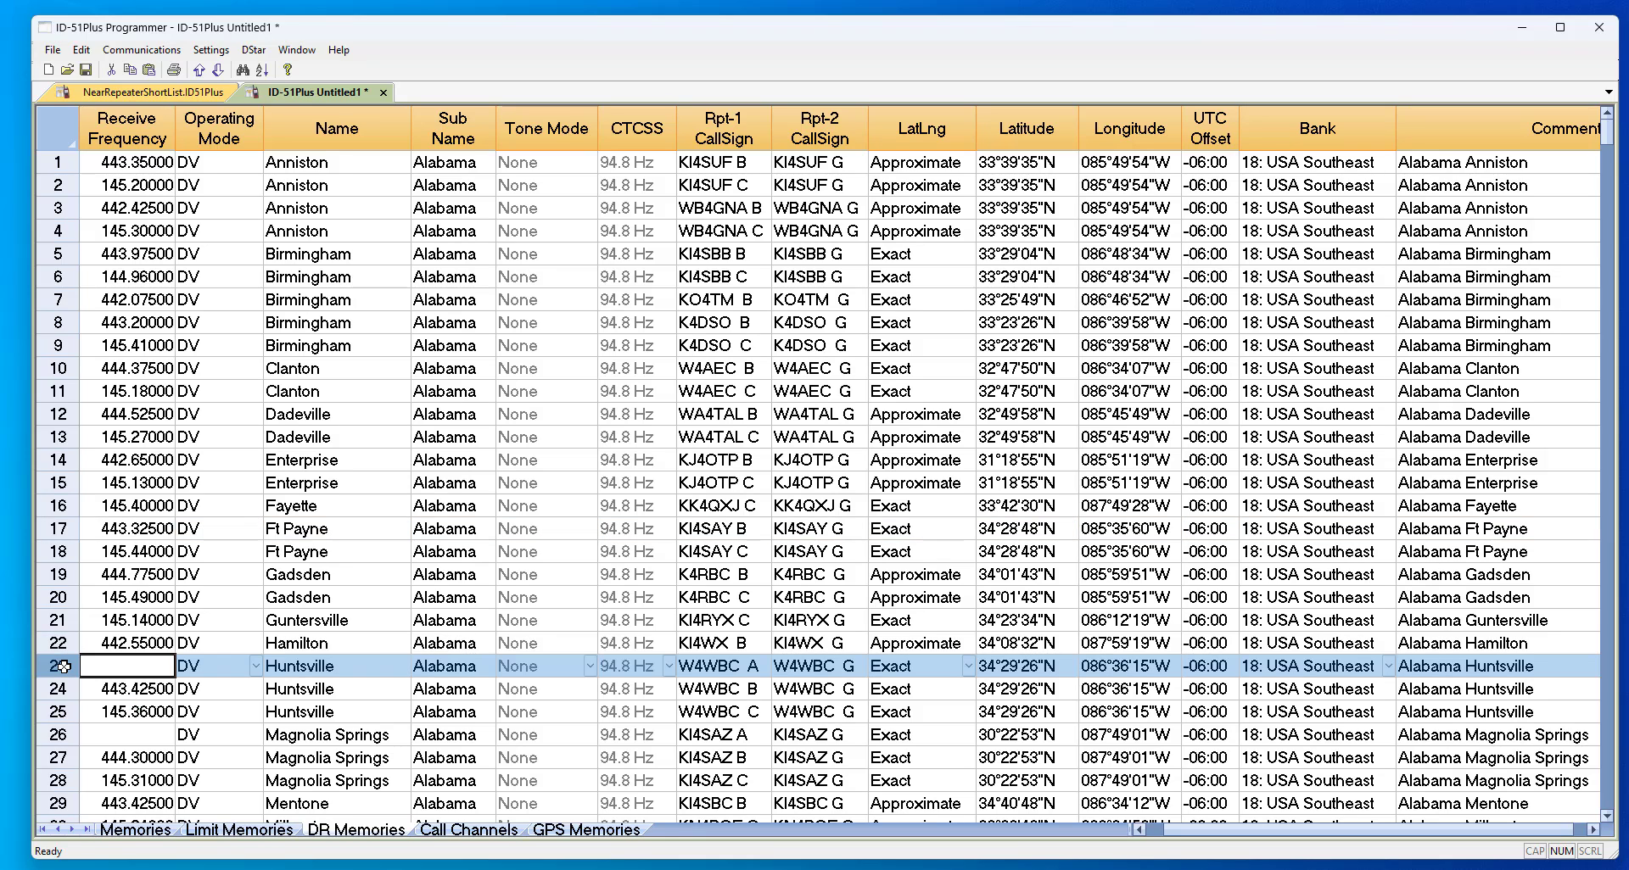
key(Delete)
click(73, 712)
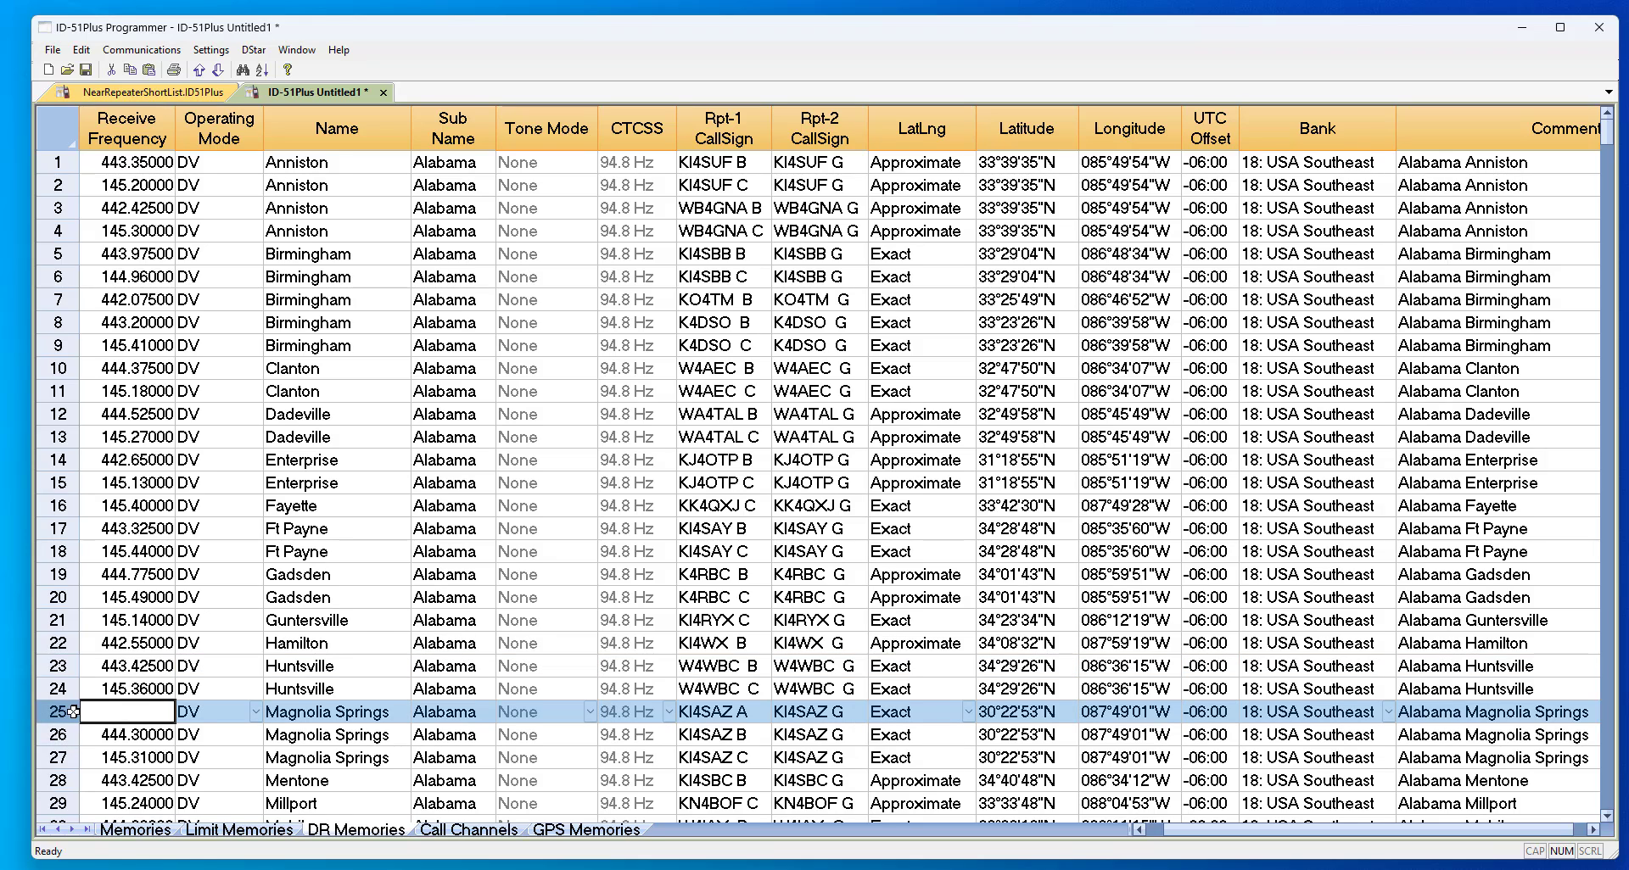
key(Delete)
scroll(73, 712, down, 3)
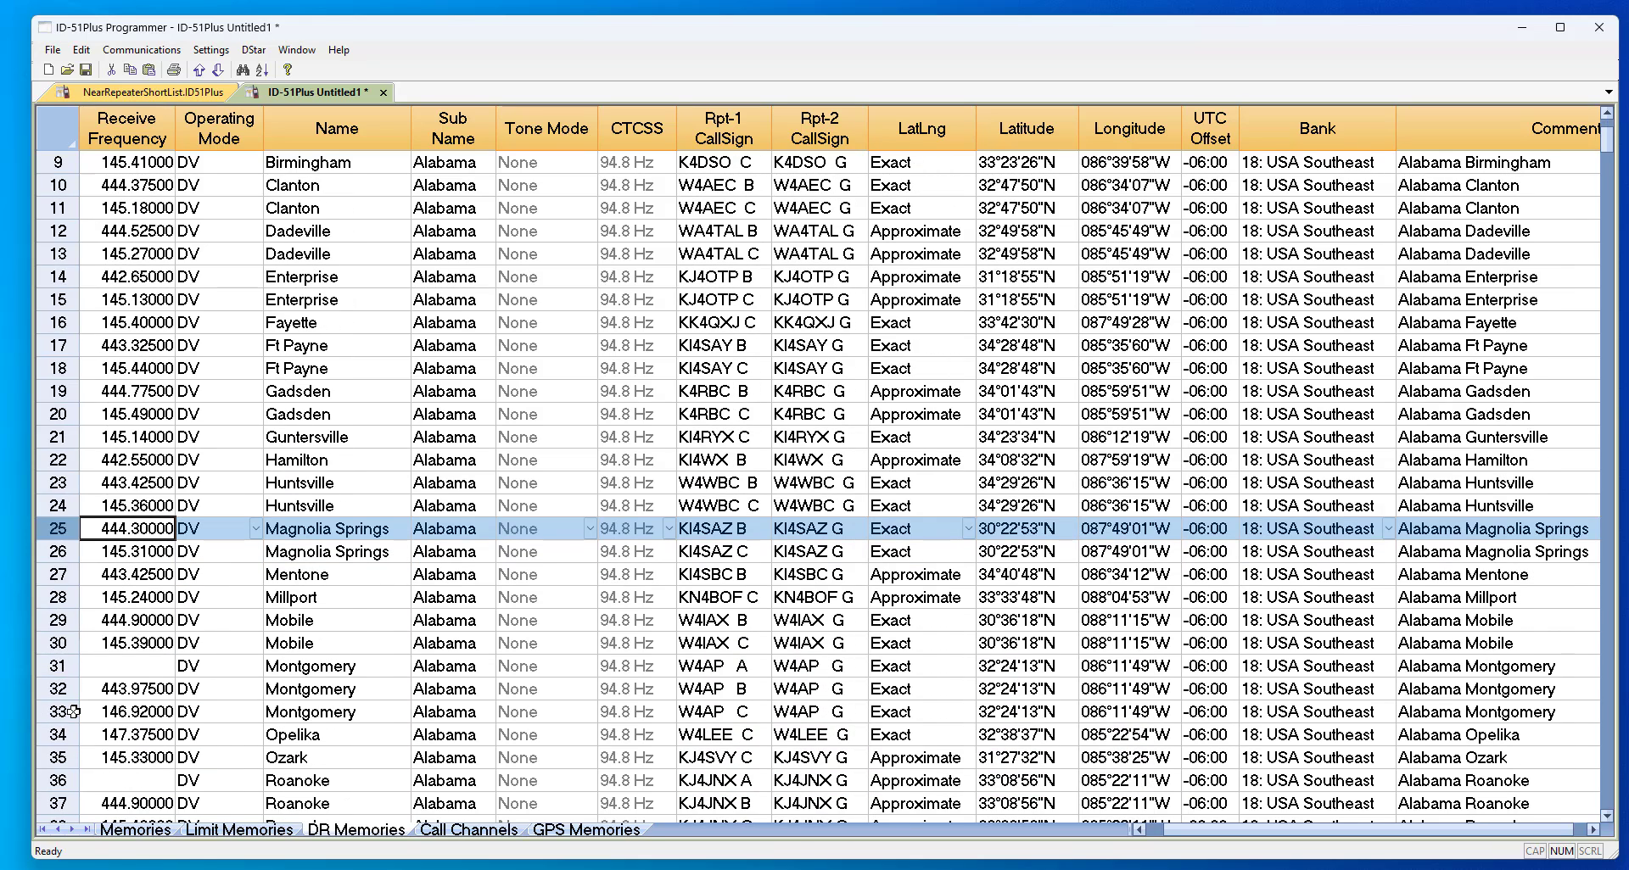
click(73, 666)
key(Delete)
- Look through the whole Alabama and Georgia DR memory list for channels without a receive frequency
scroll(51, 758, down, 20)
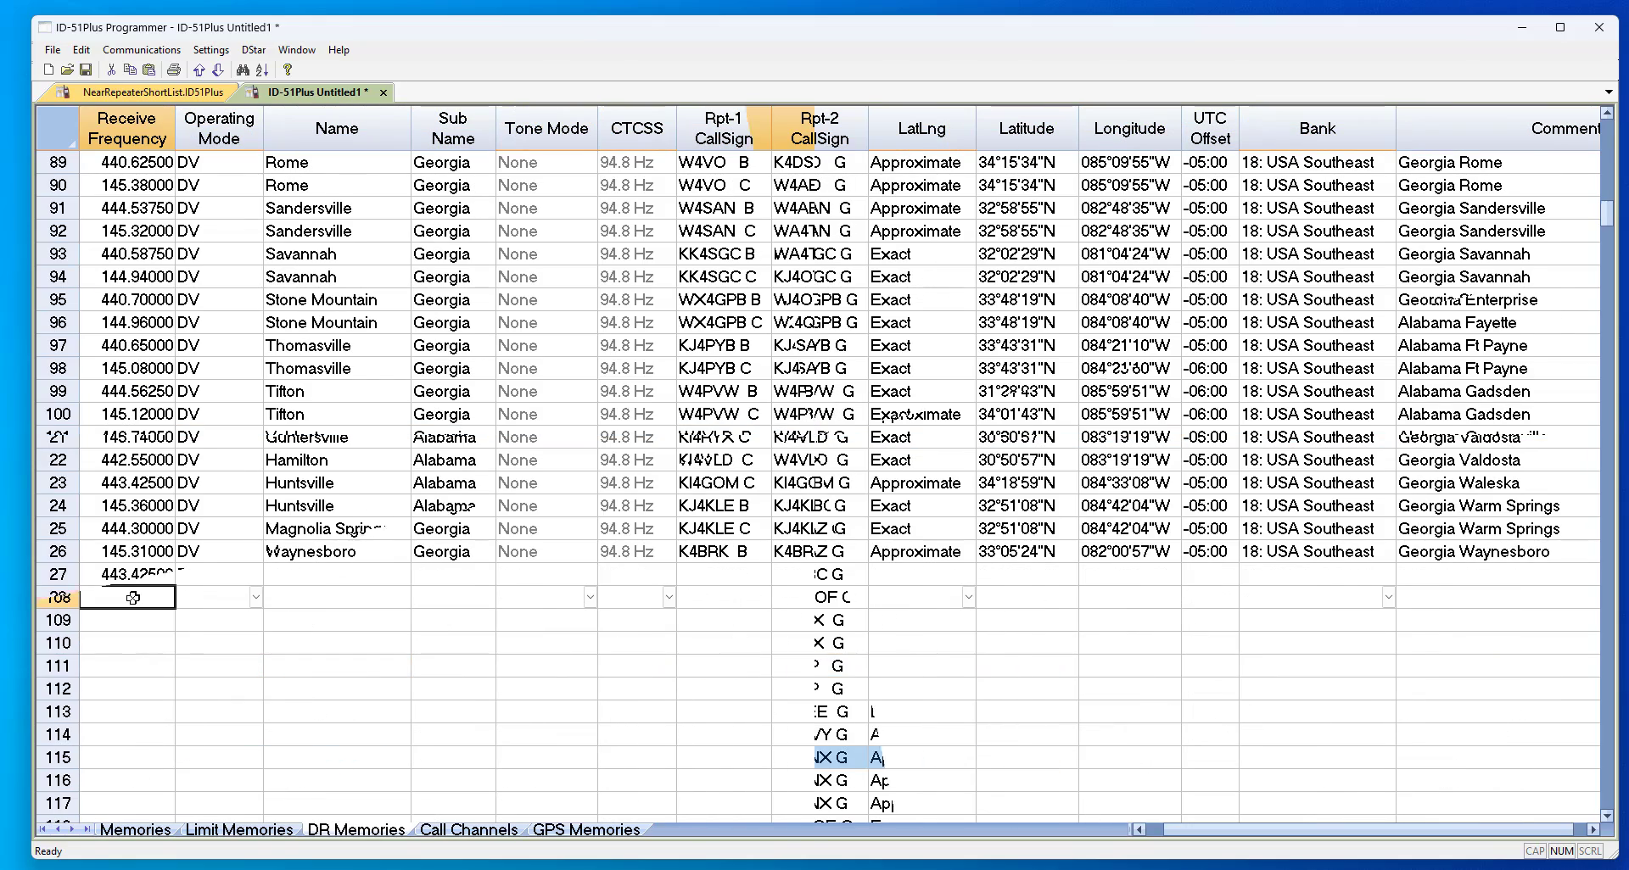
click(133, 598)
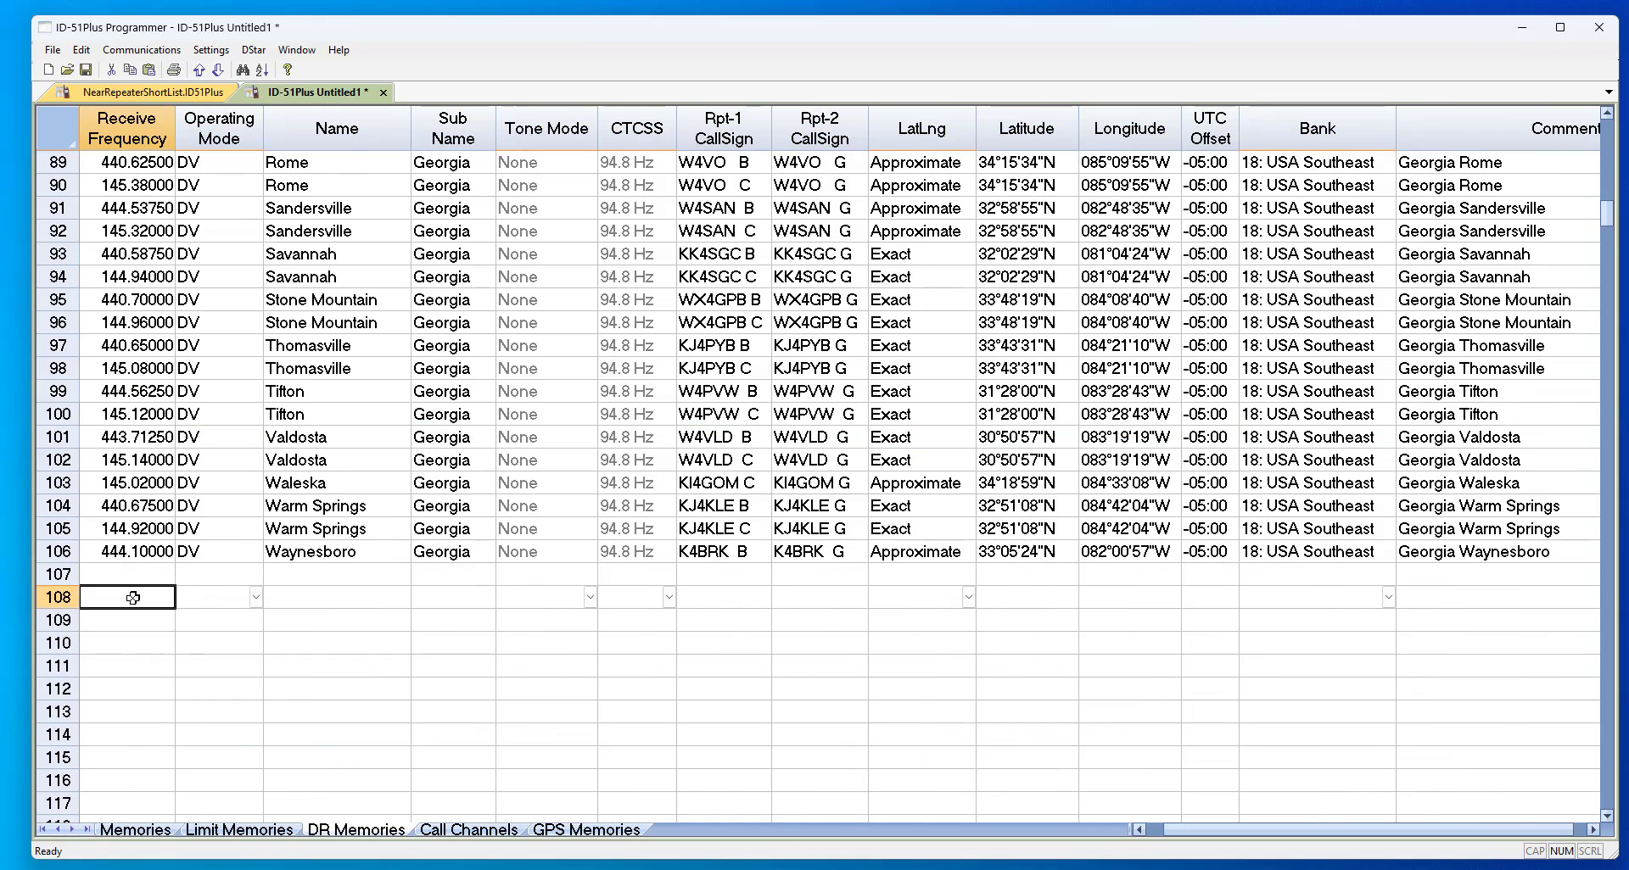
scroll(133, 598, up, 13)
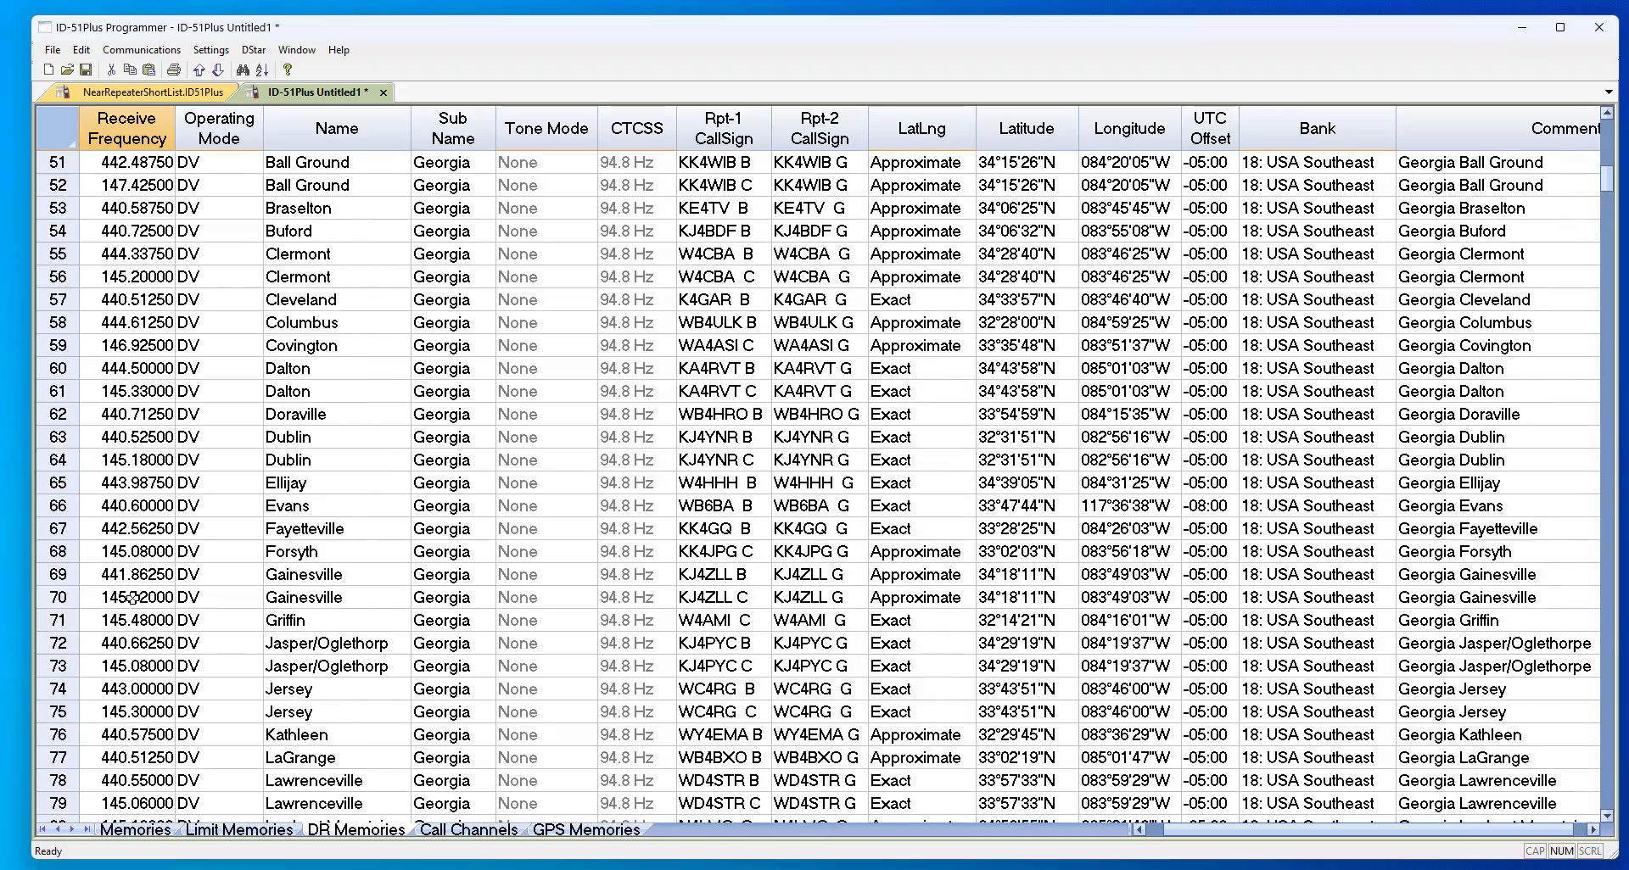
scroll(134, 597, up, 16)
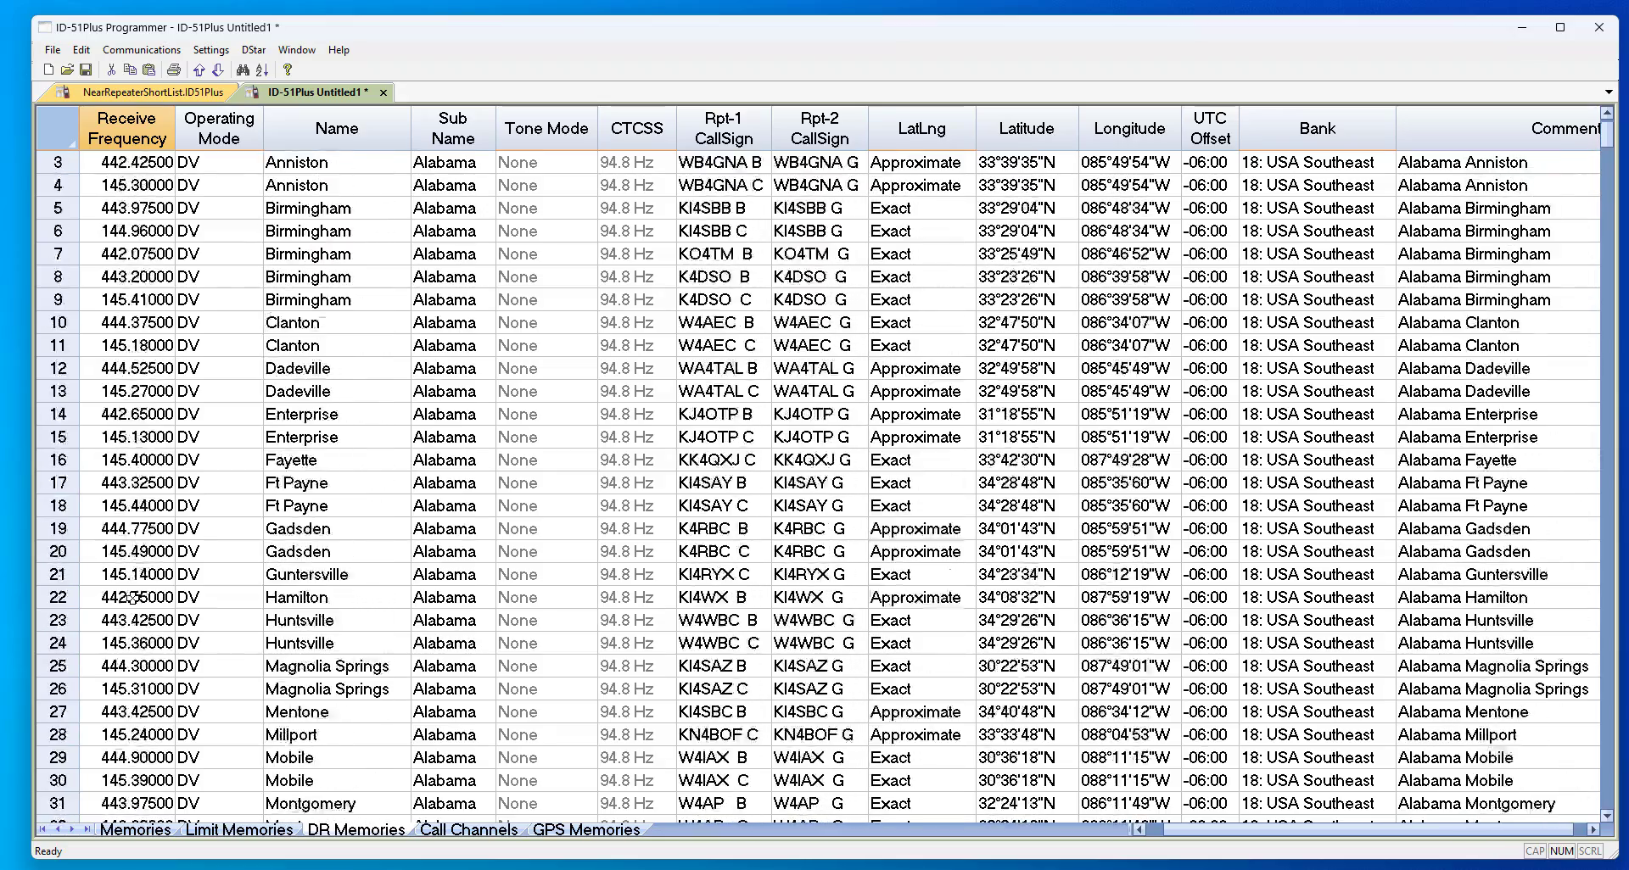
scroll(133, 598, up, 1)
scroll(133, 598, down, 14)
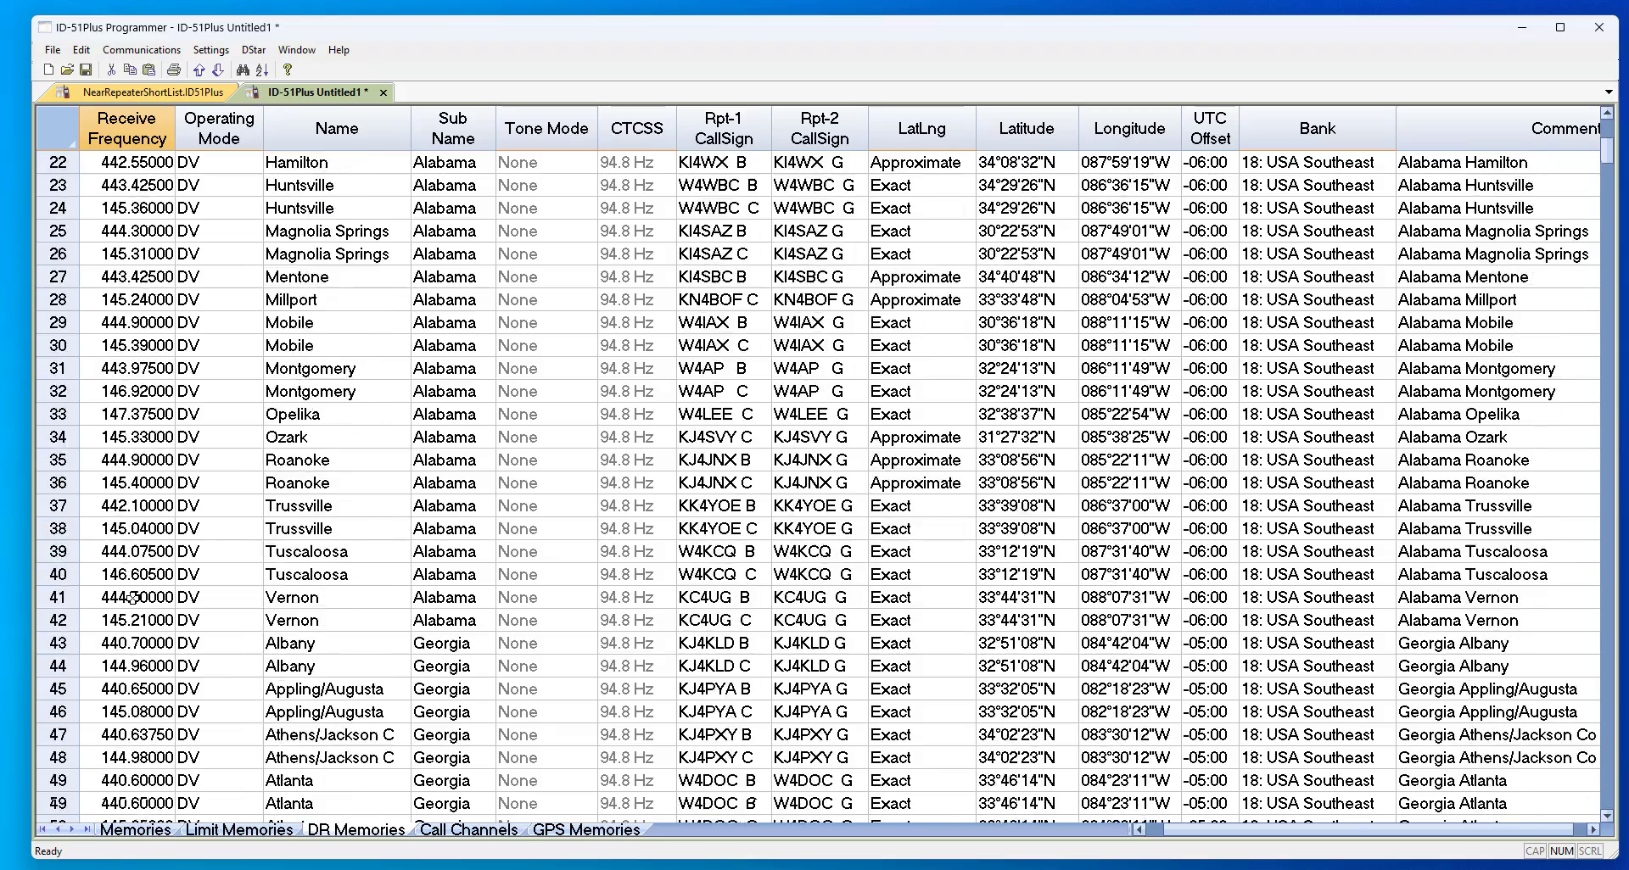
scroll(133, 598, down, 13)
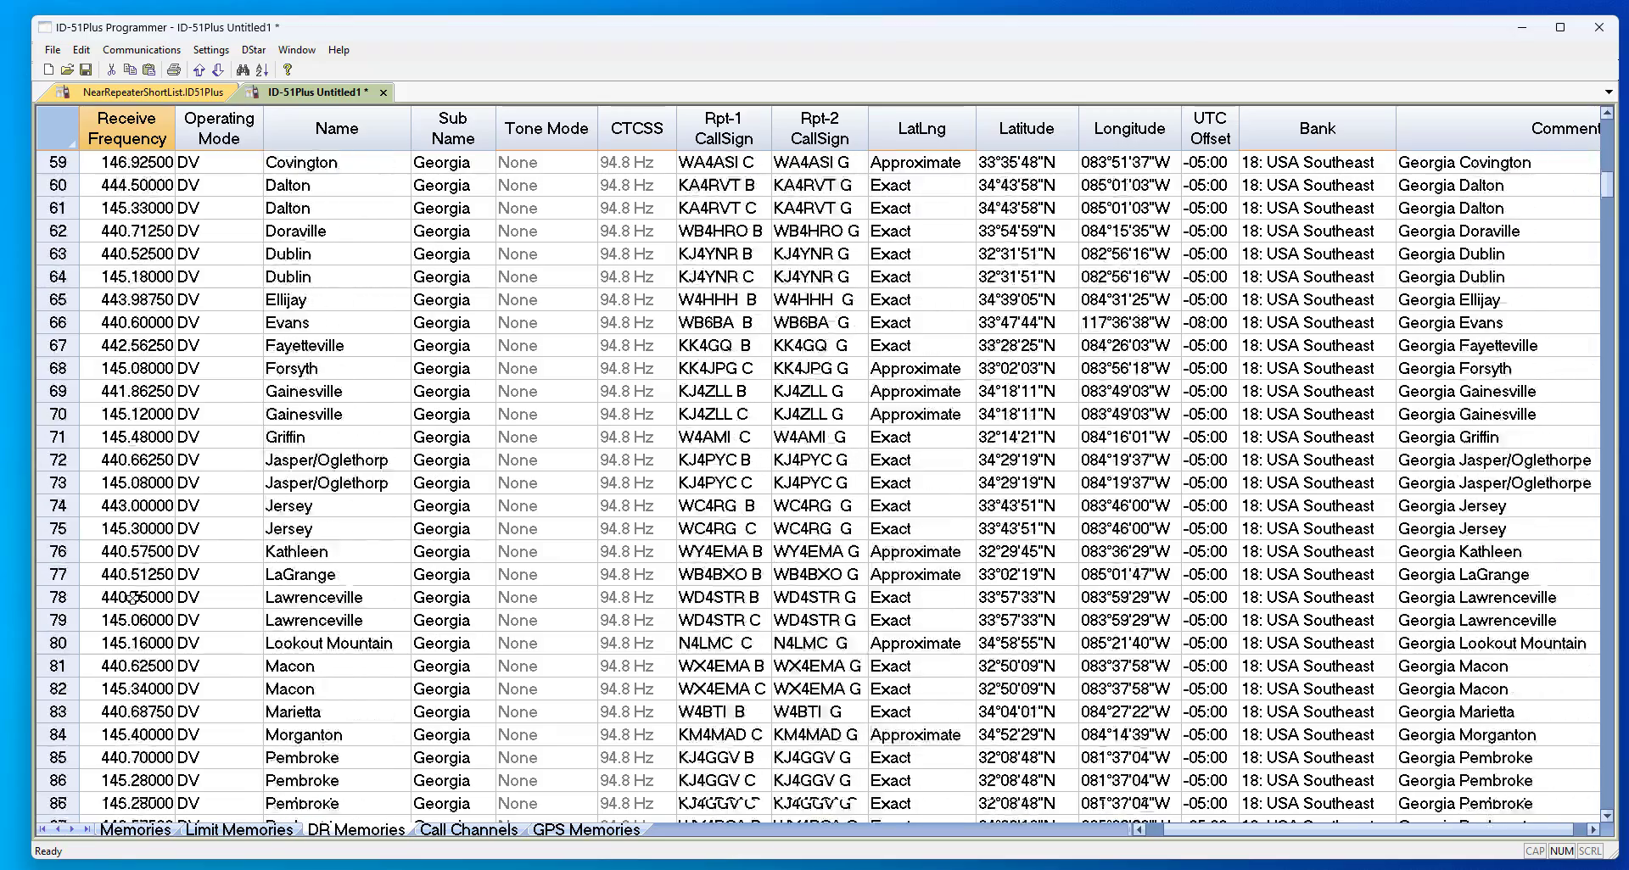
scroll(133, 598, down, 2)
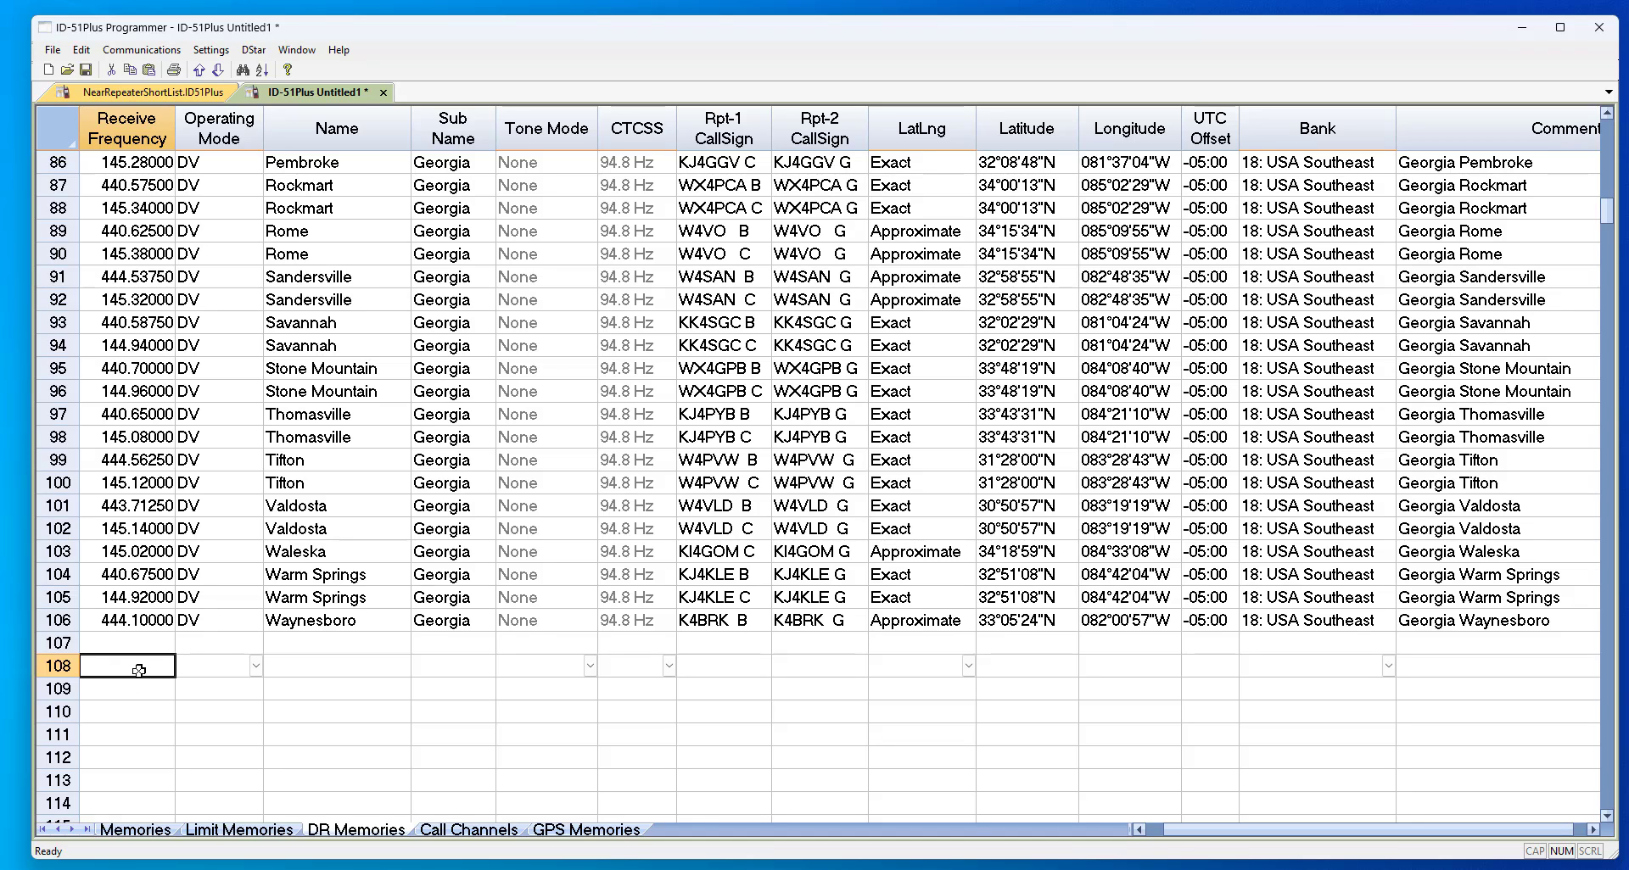
- Search RepeaterBook for 2 meter and 70 cm repeaters within a 75-mile radius of LaGrange, GA
click(50, 53)
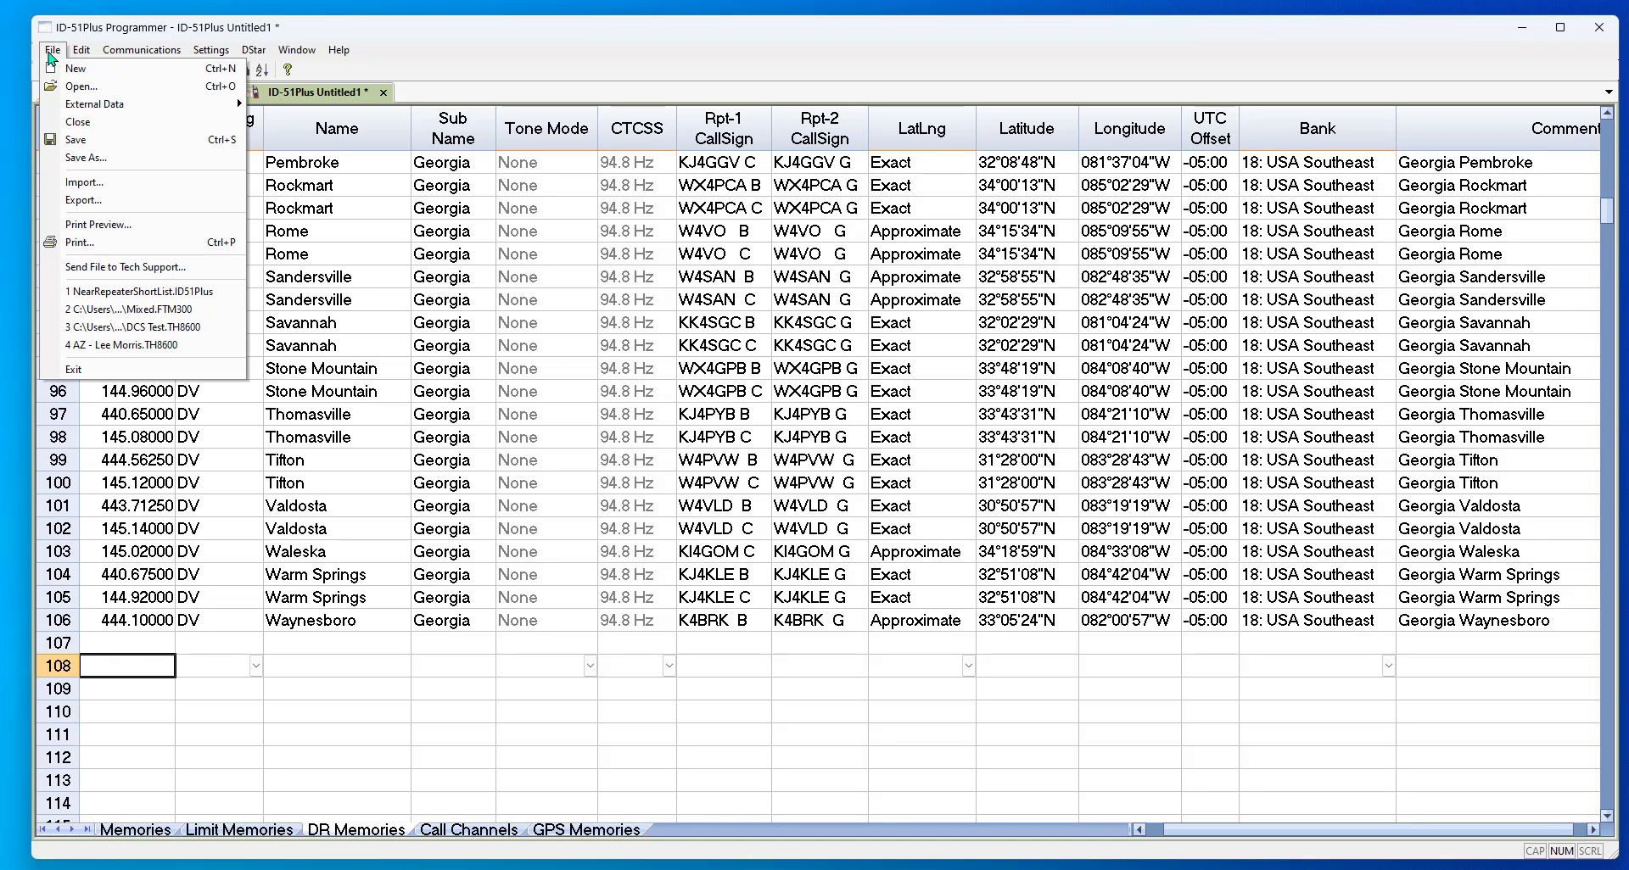
mouse_move(62, 108)
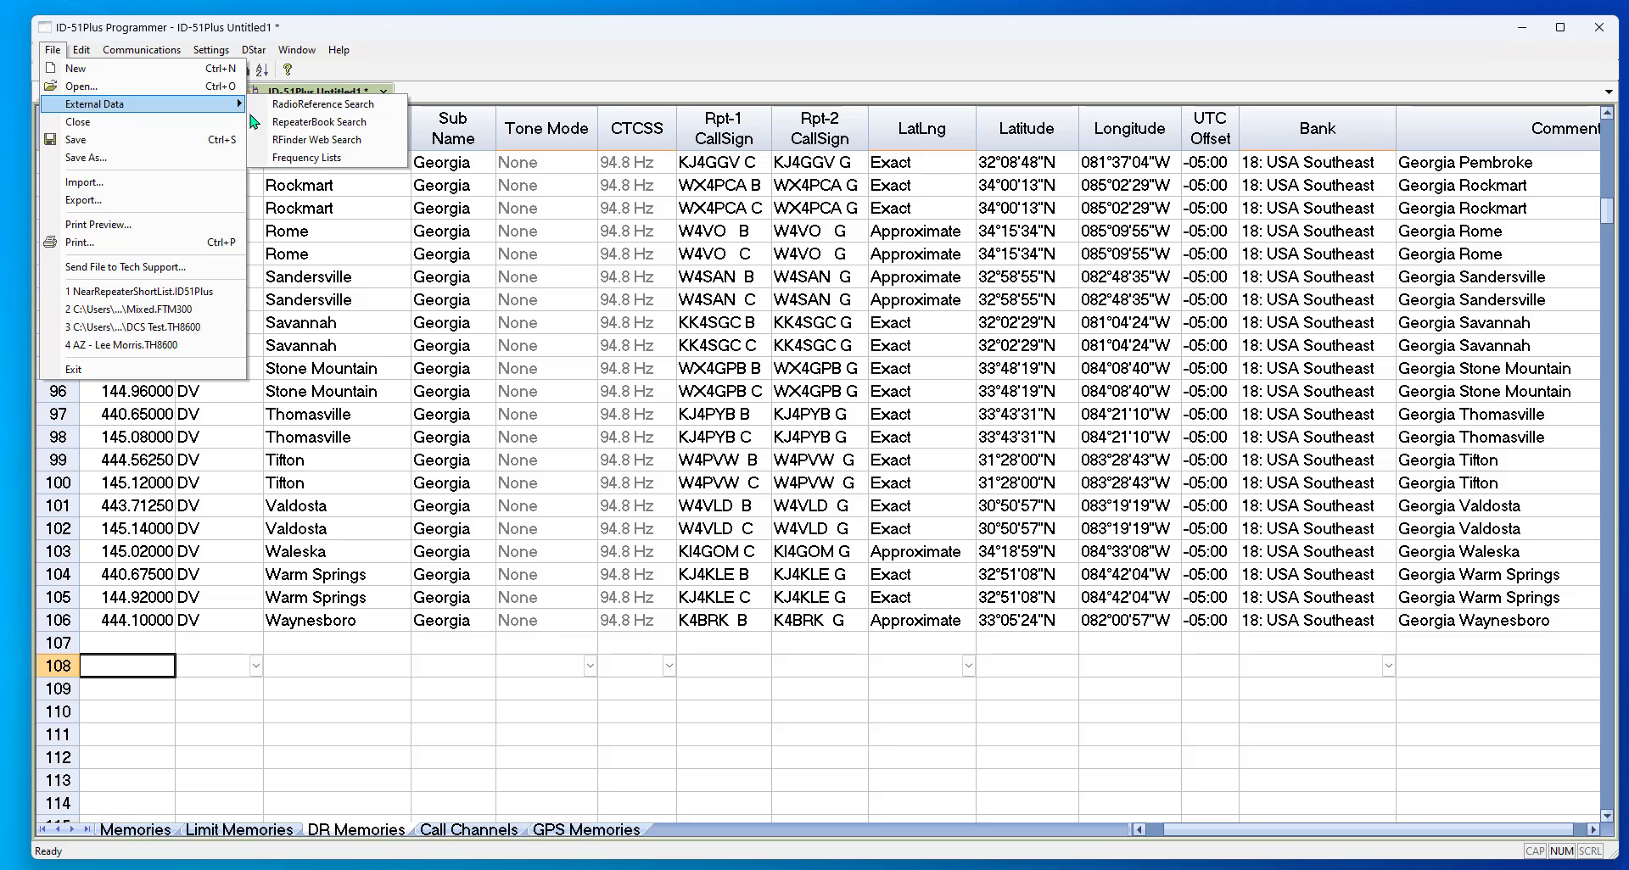
click(274, 123)
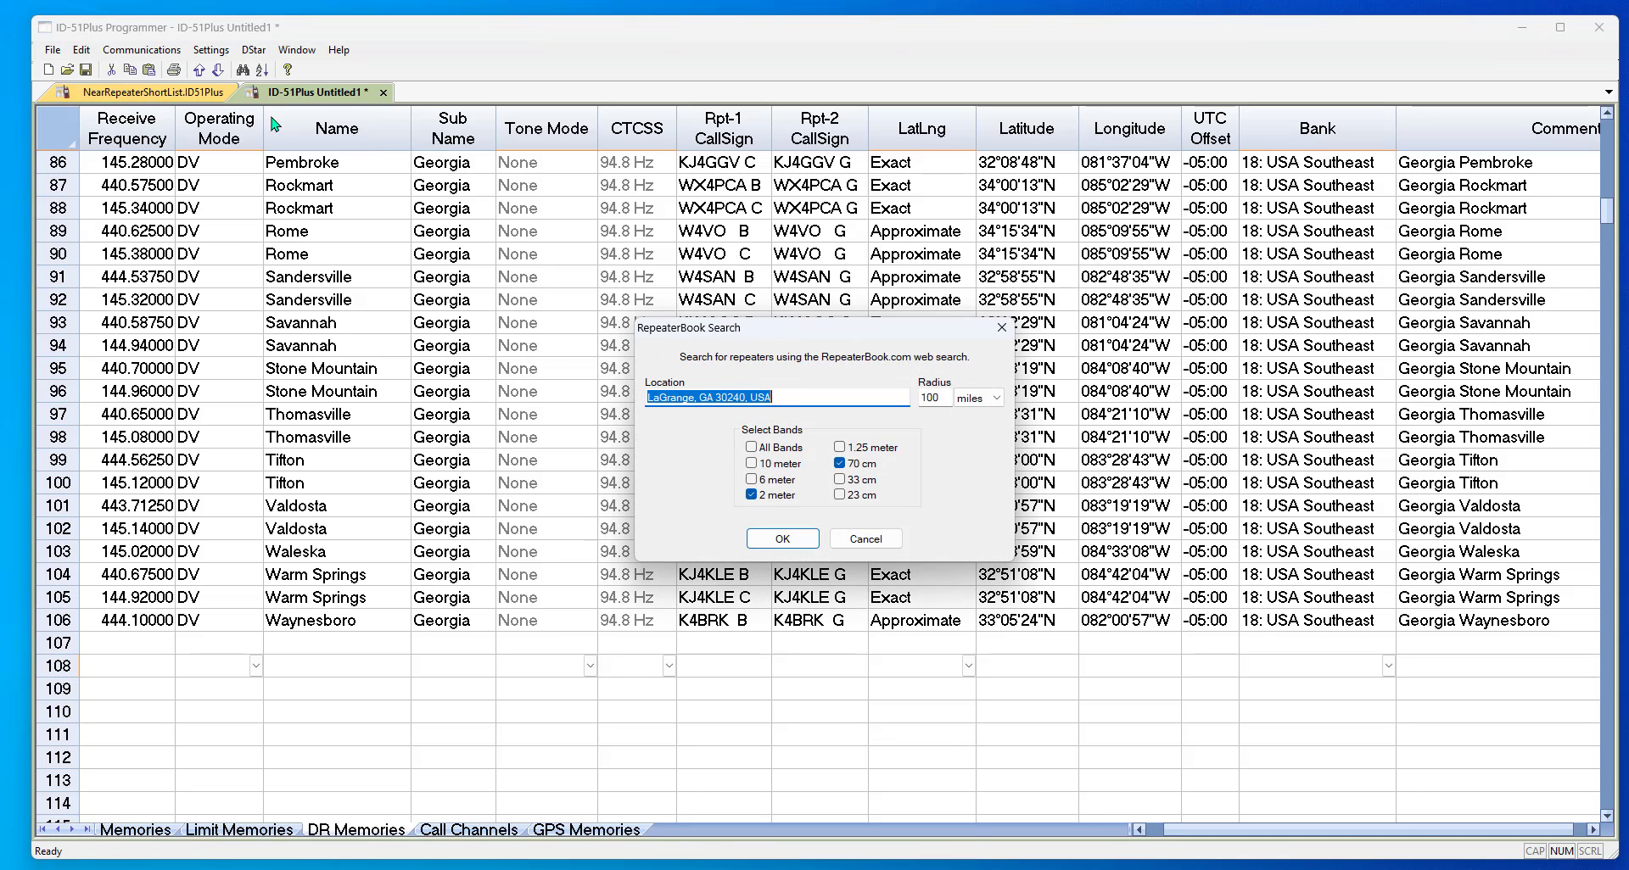
double_click(938, 397)
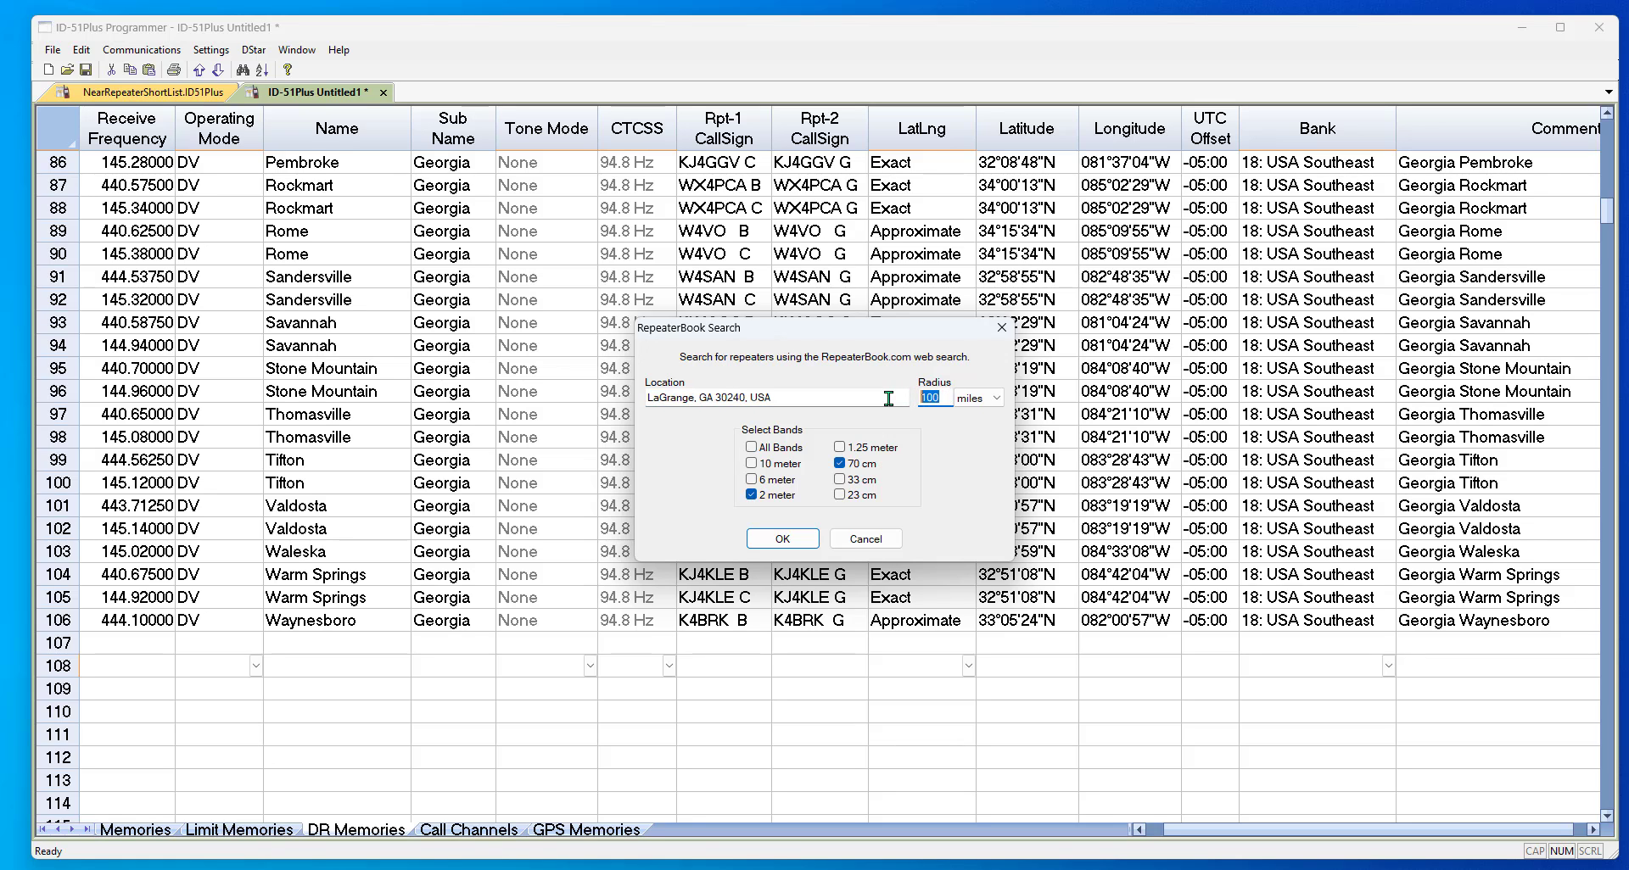
text(75)
click(788, 540)
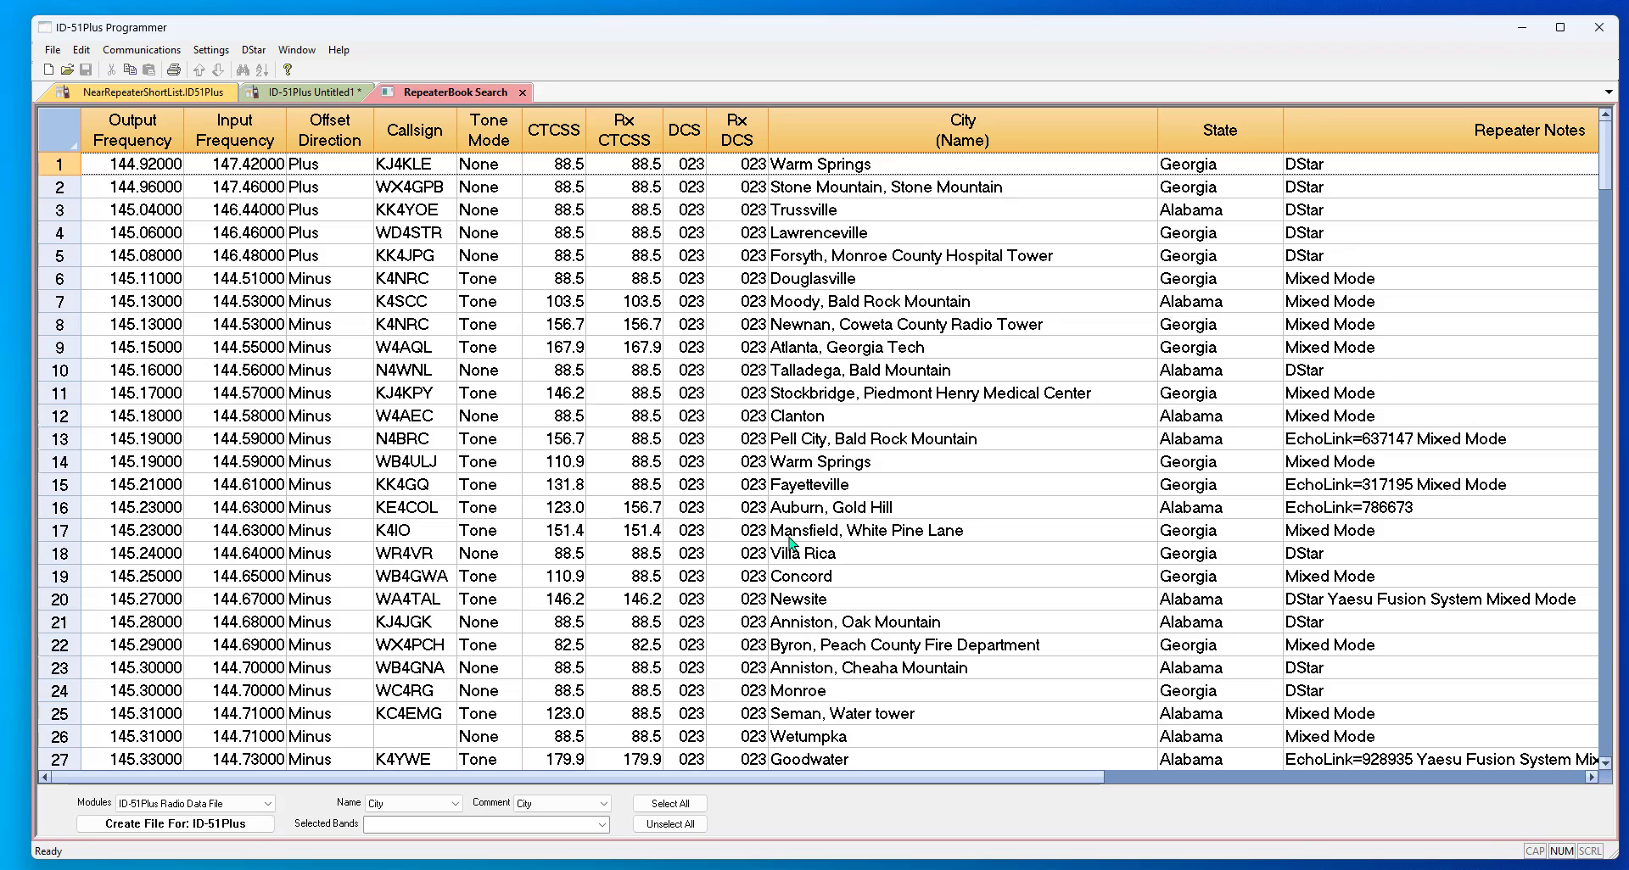
- Filter the search results to the 144MHz and 420MHz bands, excluding Yaesu Fusion System, P25, DStar and DMR
click(603, 826)
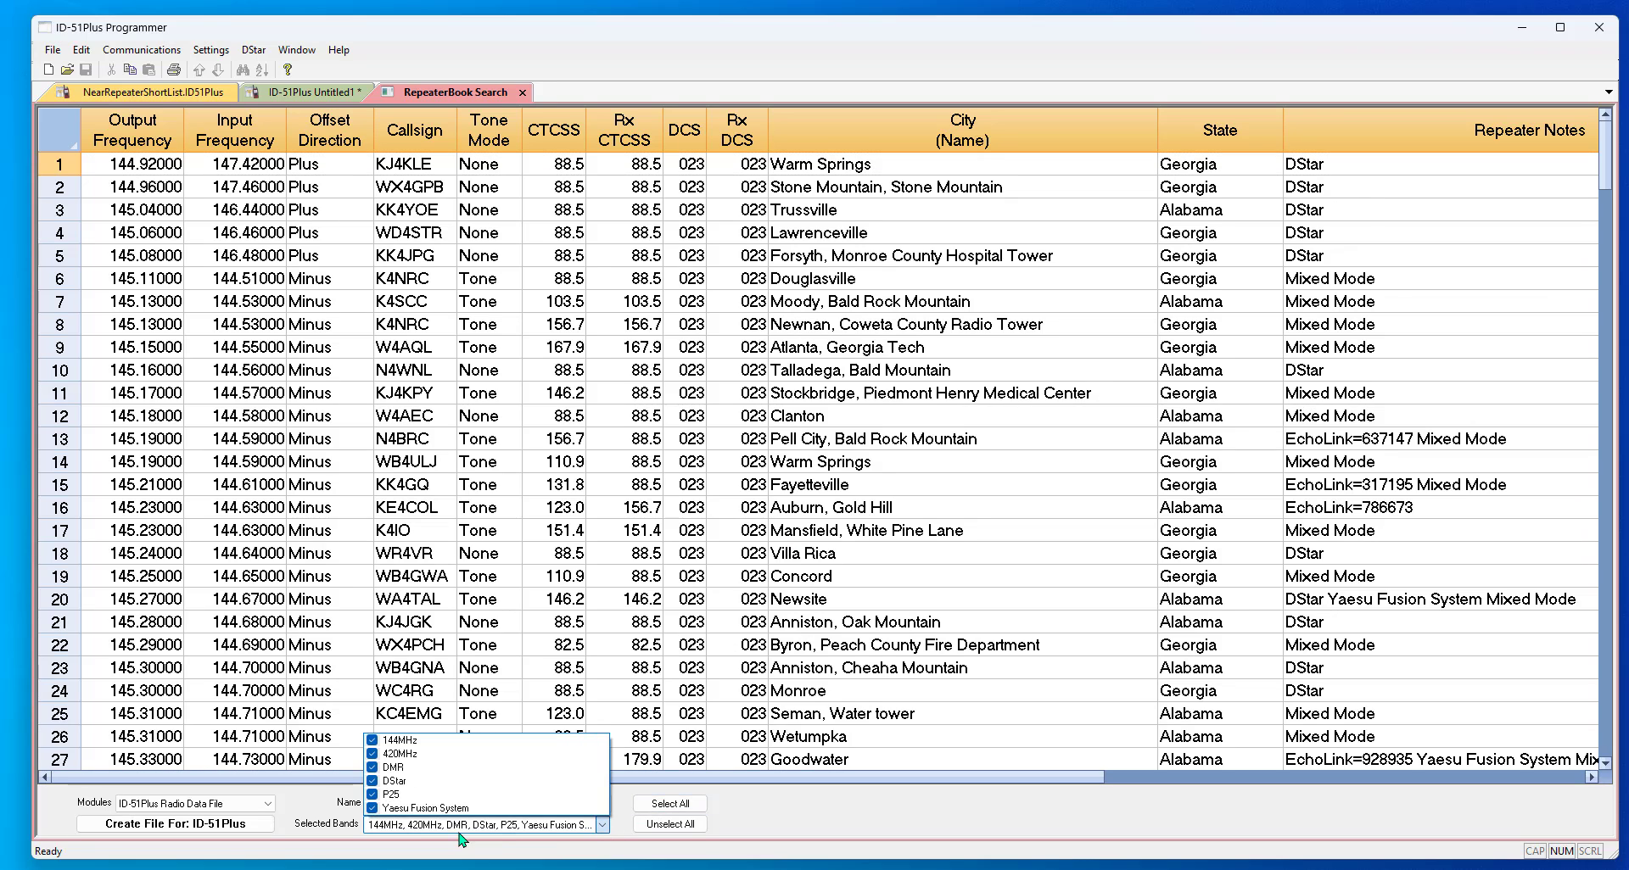
click(399, 807)
click(394, 794)
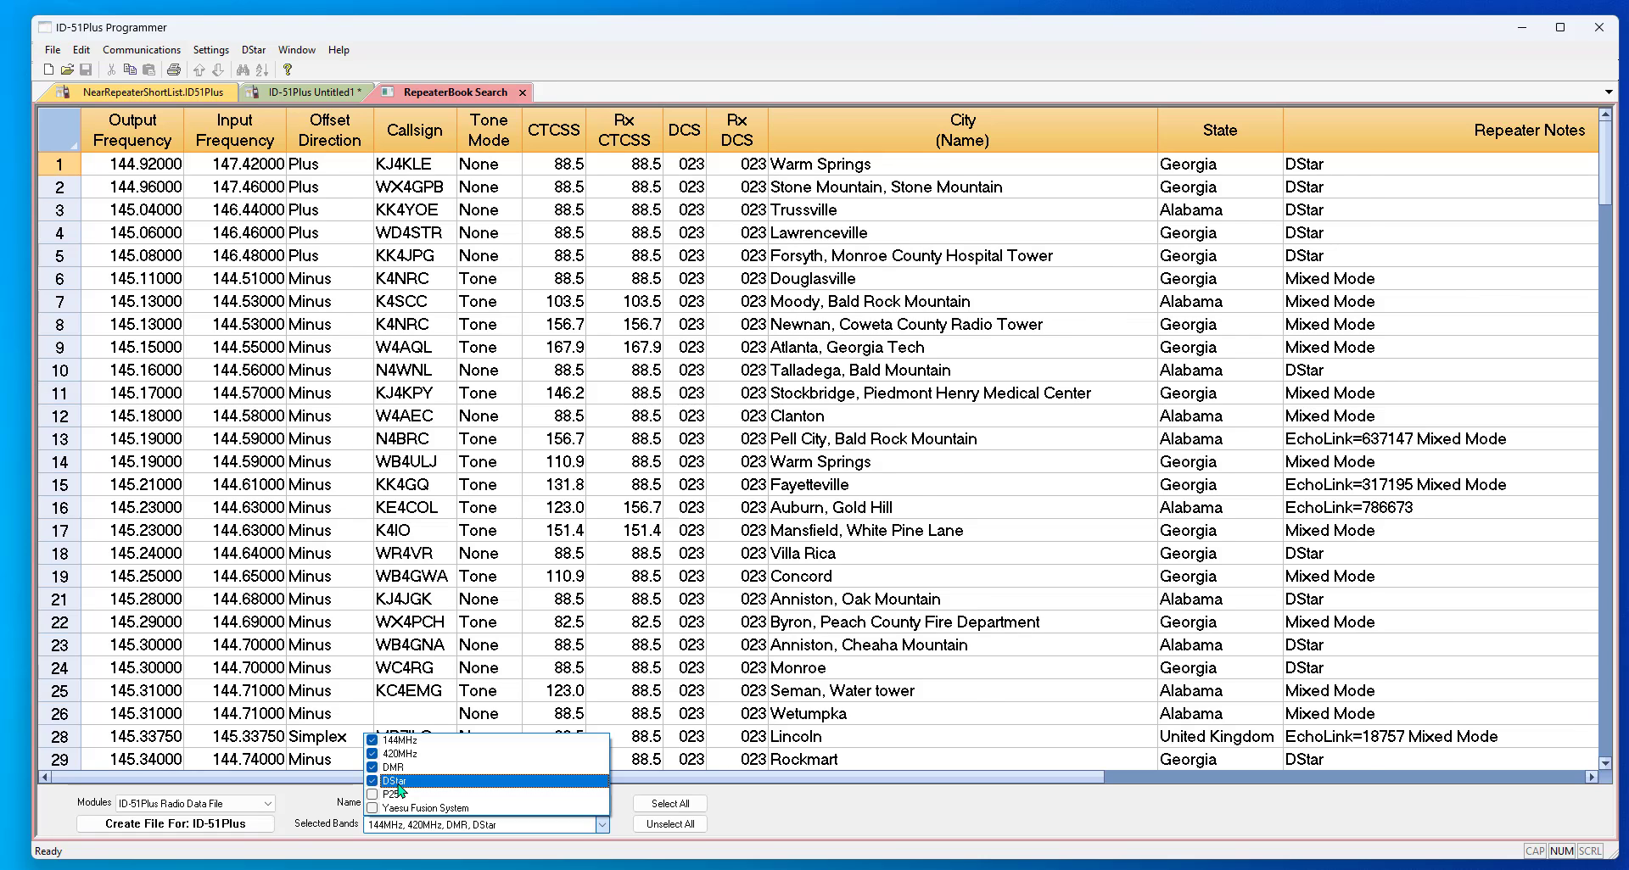
click(395, 781)
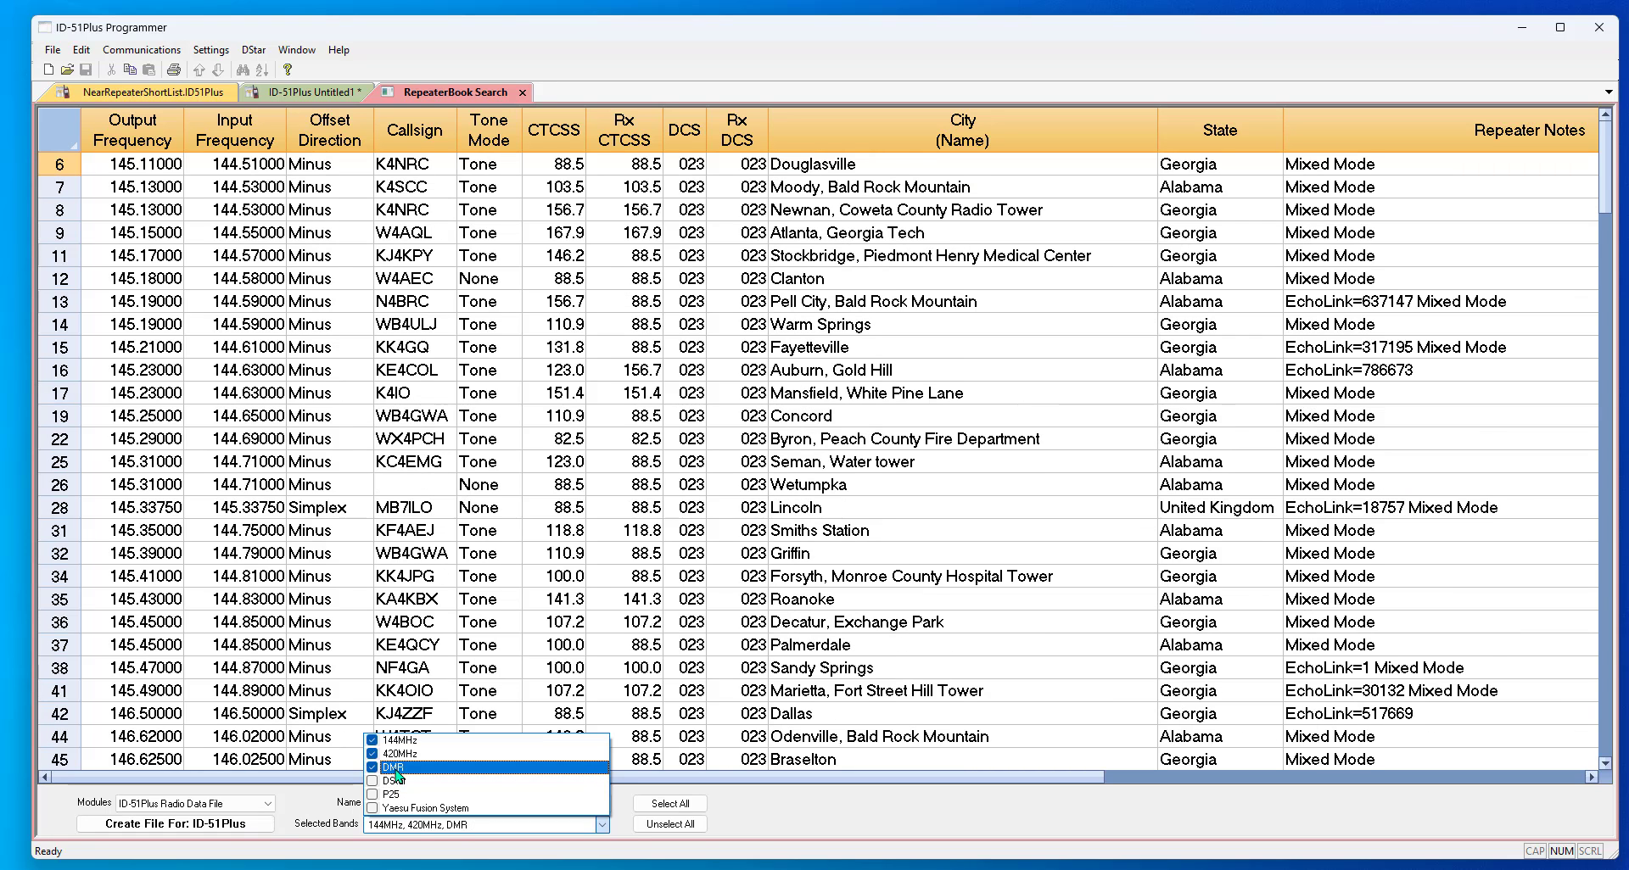
click(398, 768)
click(888, 830)
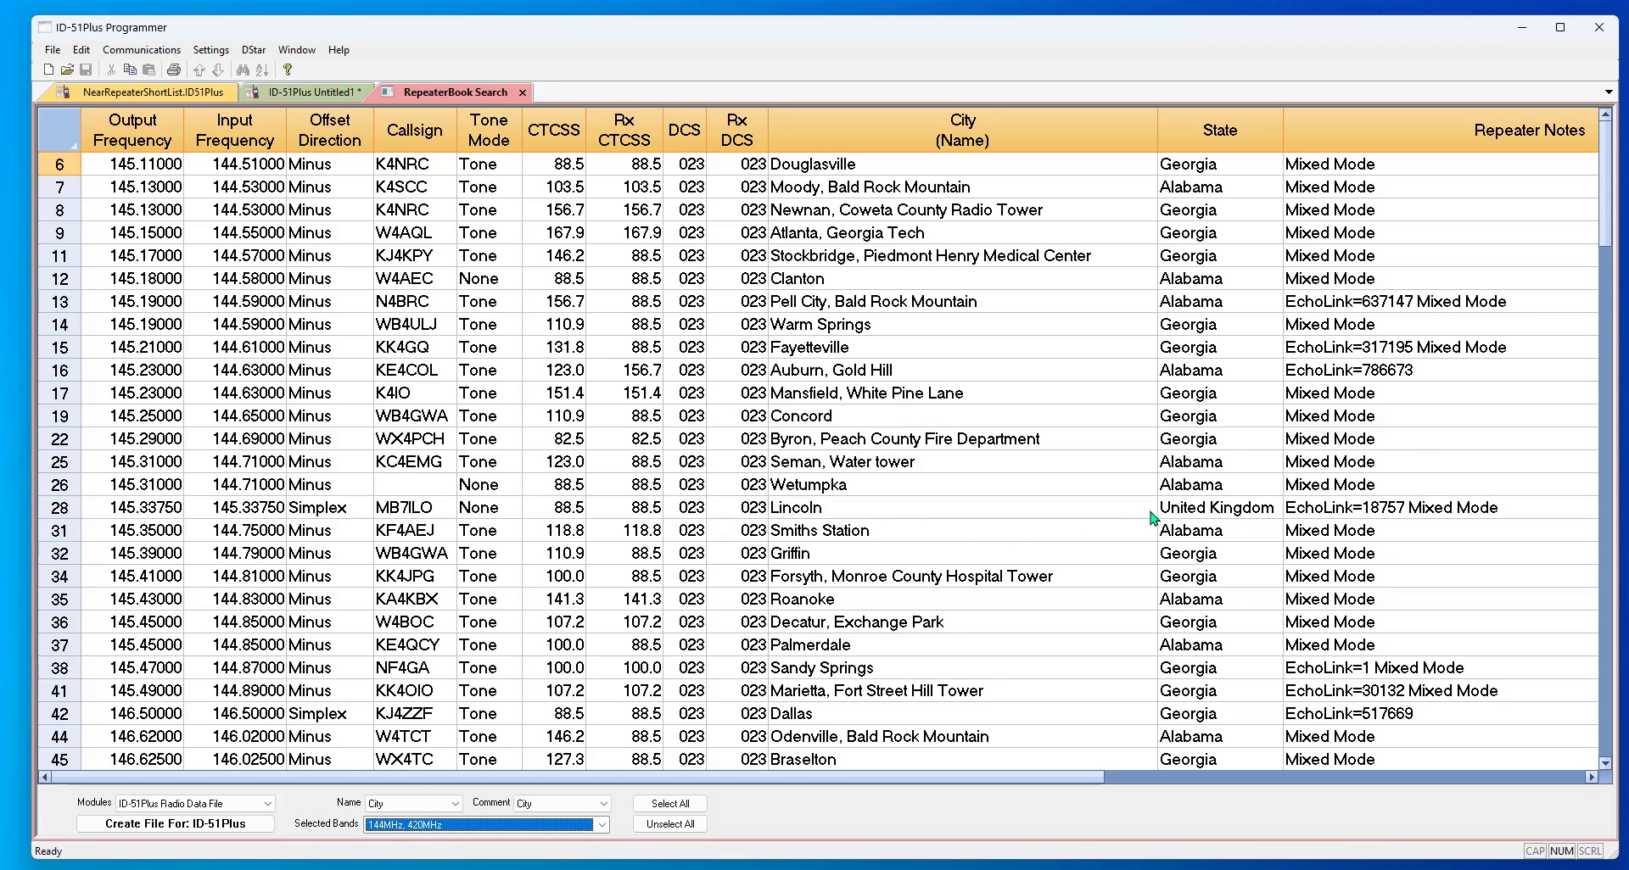
click(61, 508)
right_click(61, 509)
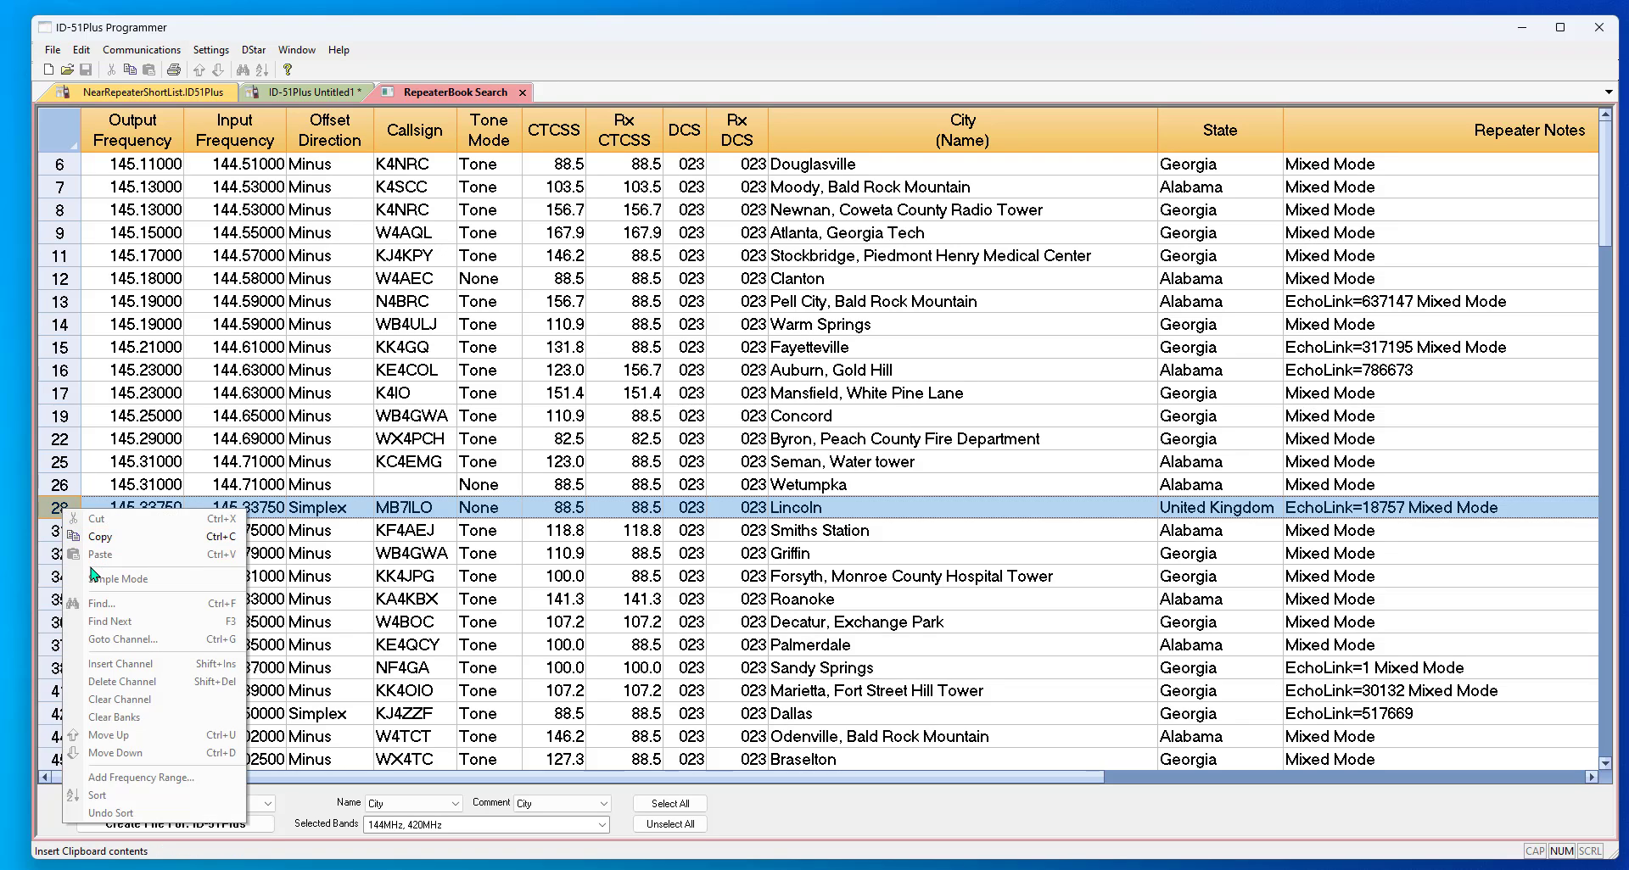
click(58, 508)
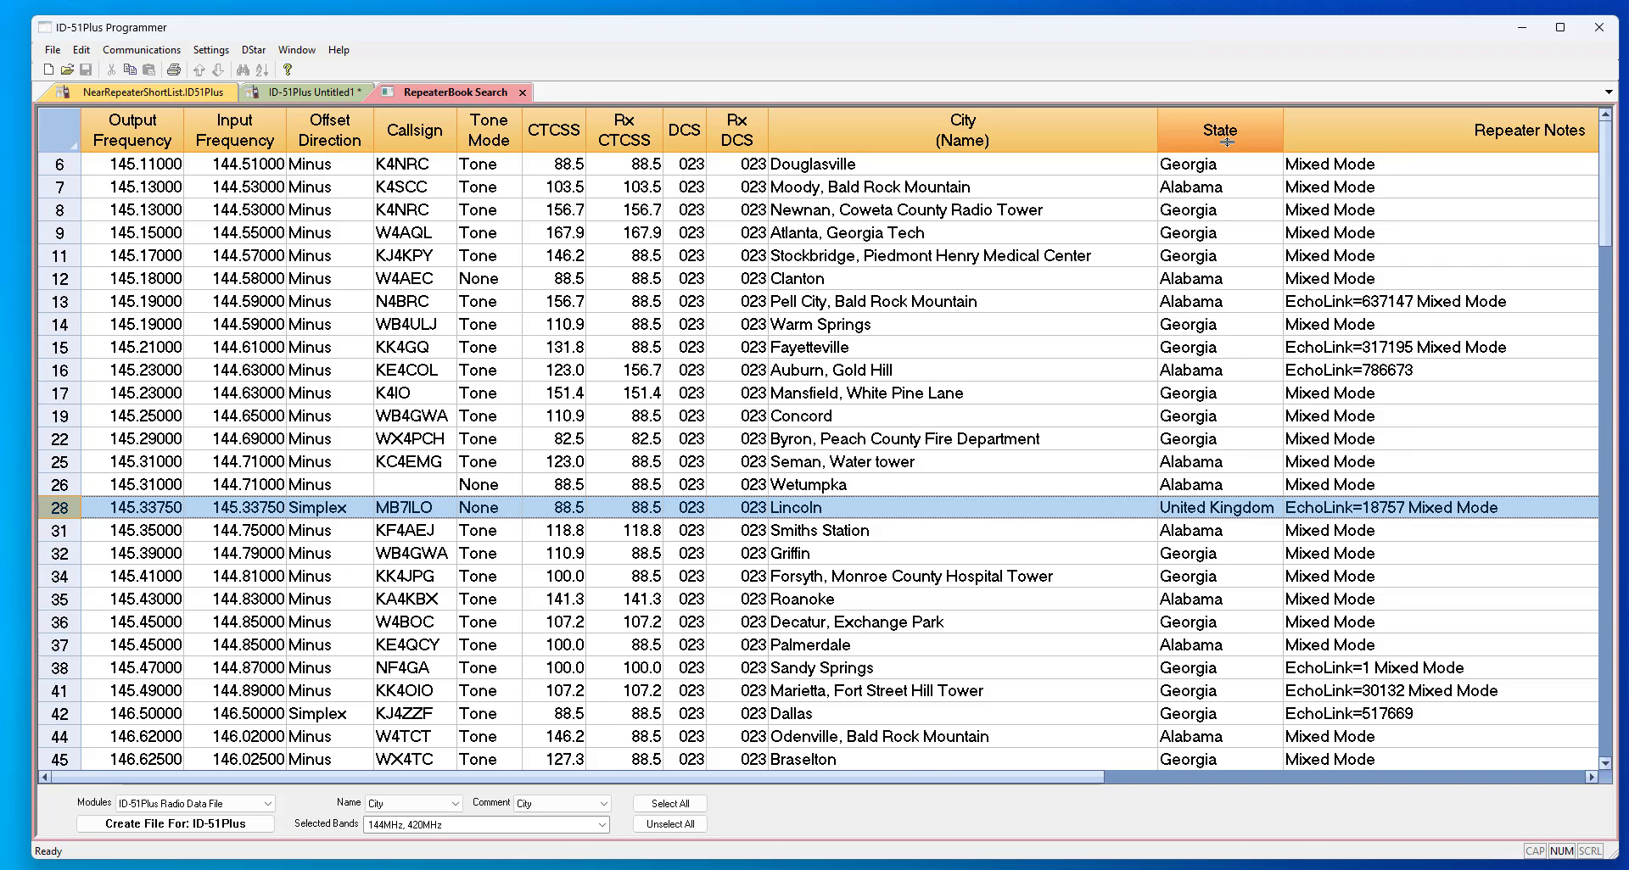
- Sort the RepeaterBook results by state and copy the Alabama and Georgia repeater rows
click(1226, 136)
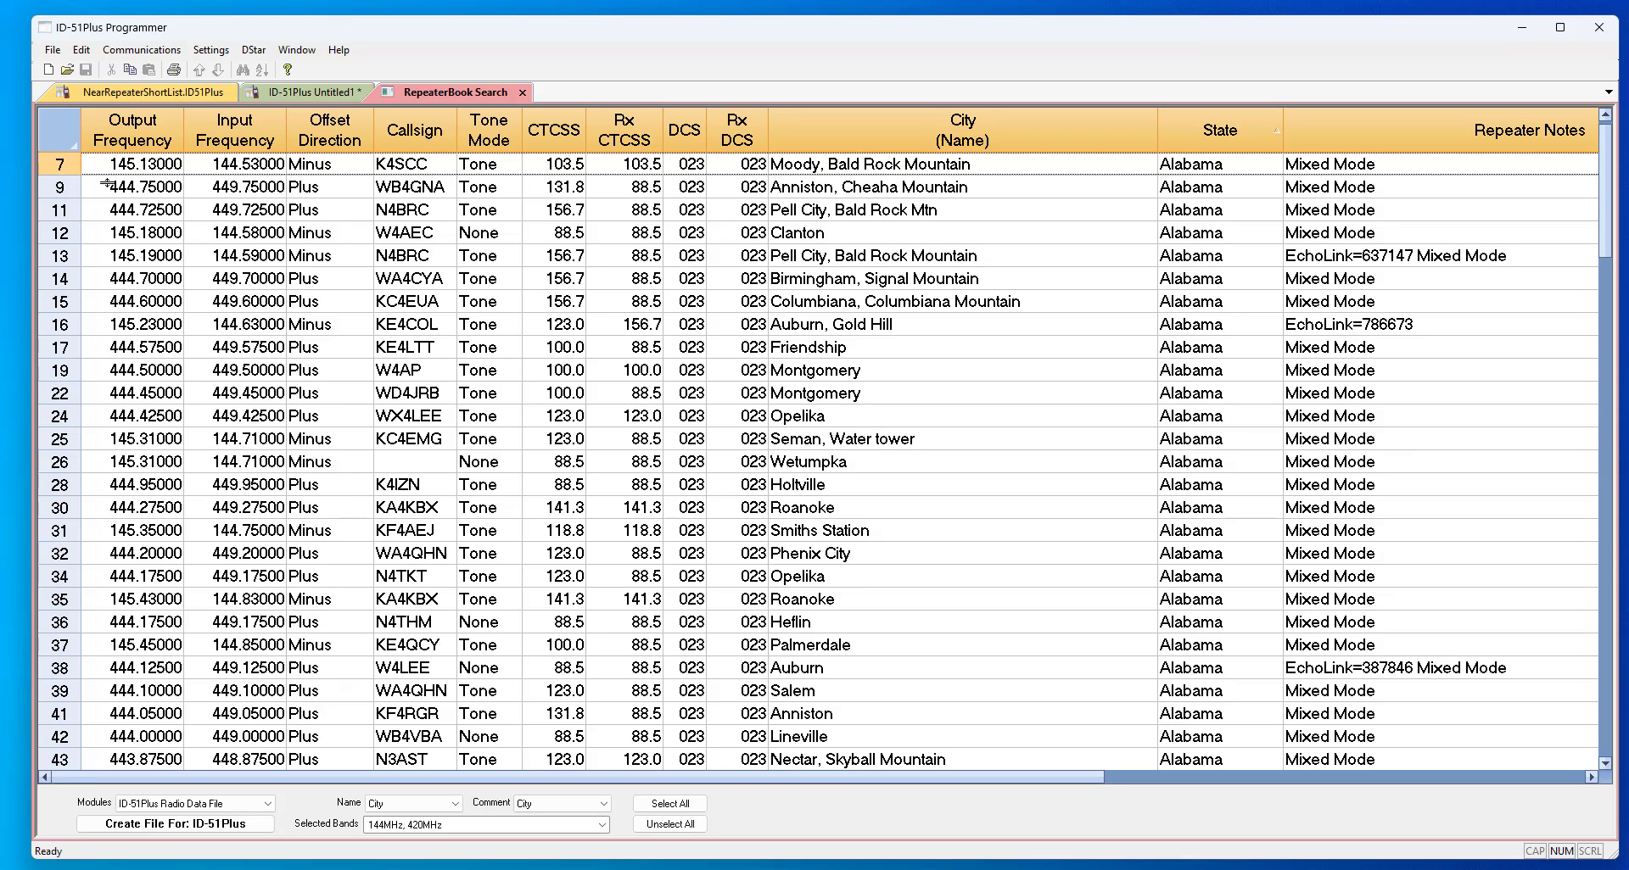
click(59, 164)
scroll(58, 163, up, 1)
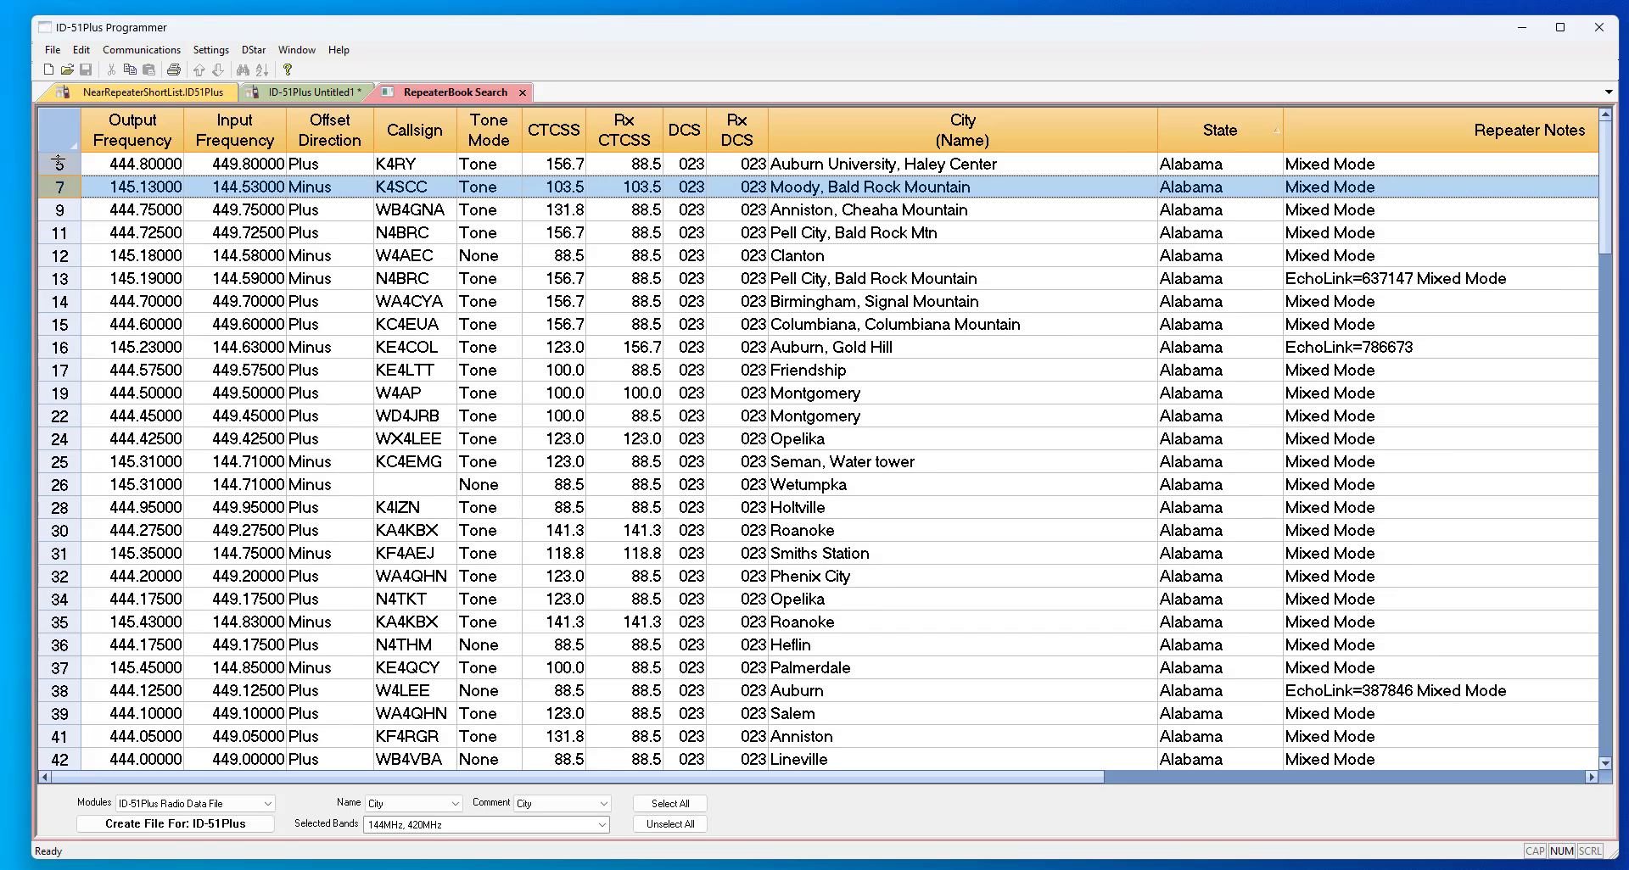
click(60, 163)
drag(62, 164, 48, 261)
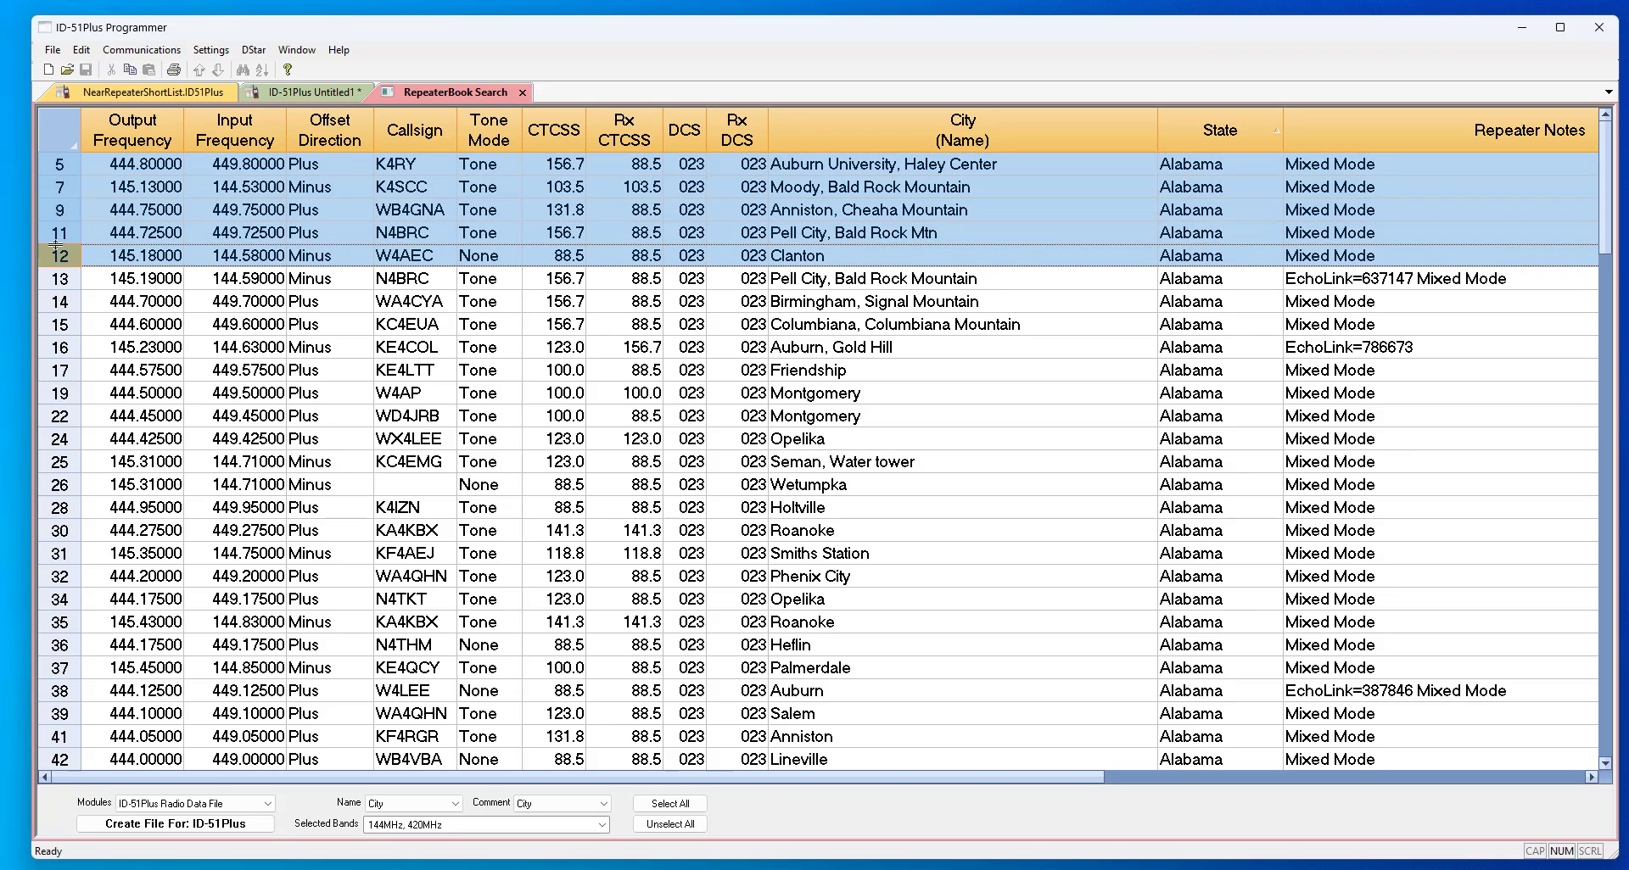
drag(60, 164, 74, 732)
right_click(75, 731)
click(118, 444)
- Paste the copied repeaters into the DR Memories of the untitled ID-51Plus file, starting at channel 108
click(296, 93)
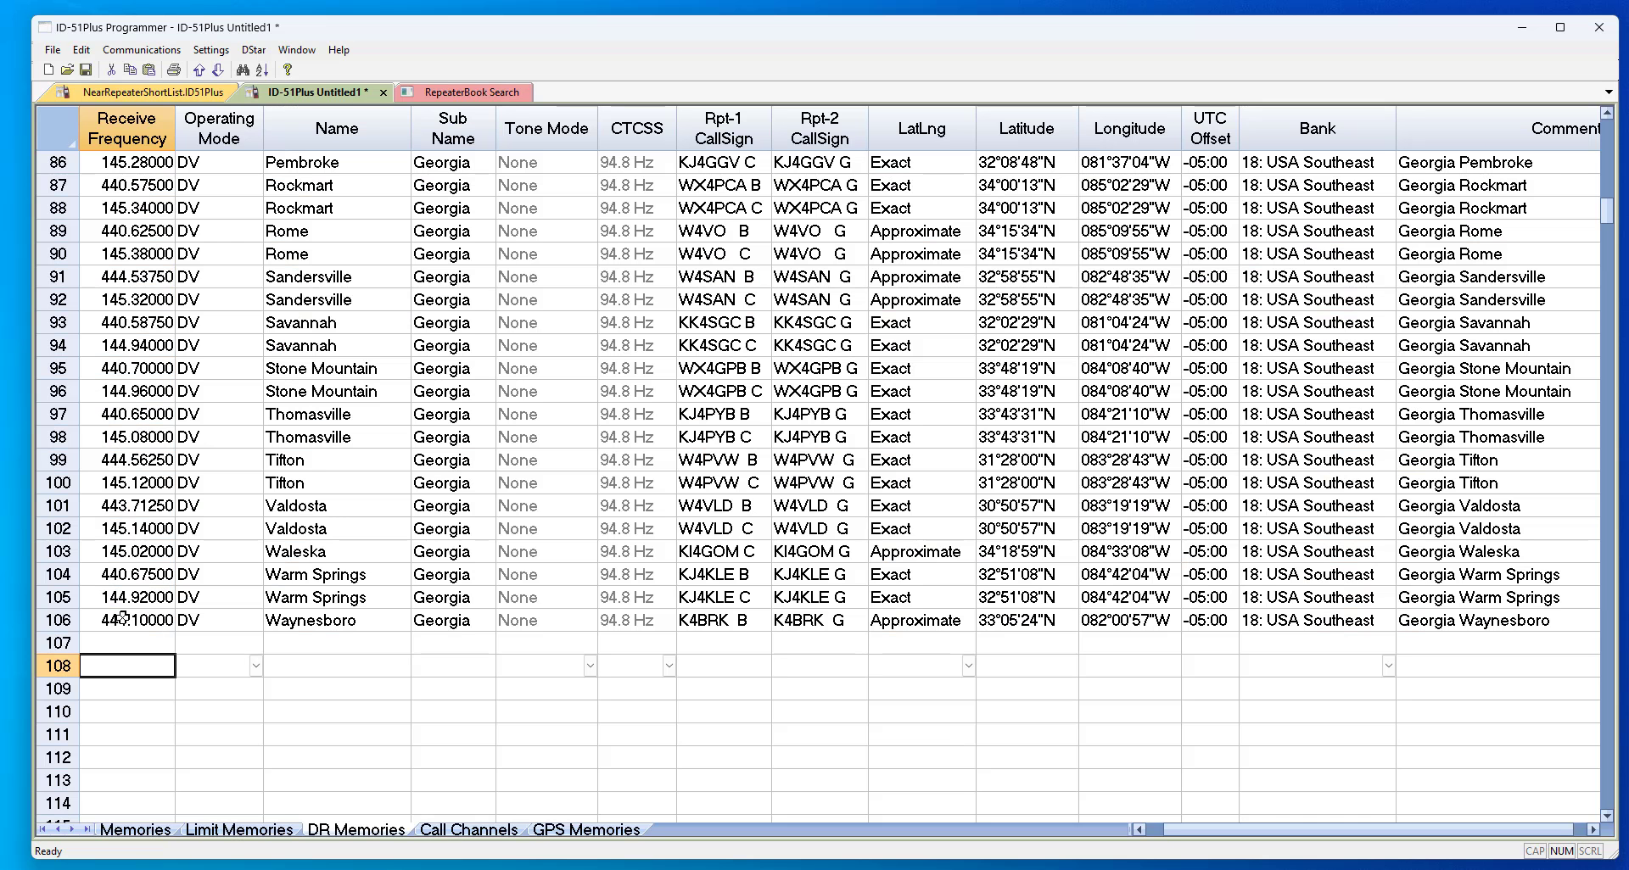
click(60, 666)
right_click(59, 667)
click(125, 409)
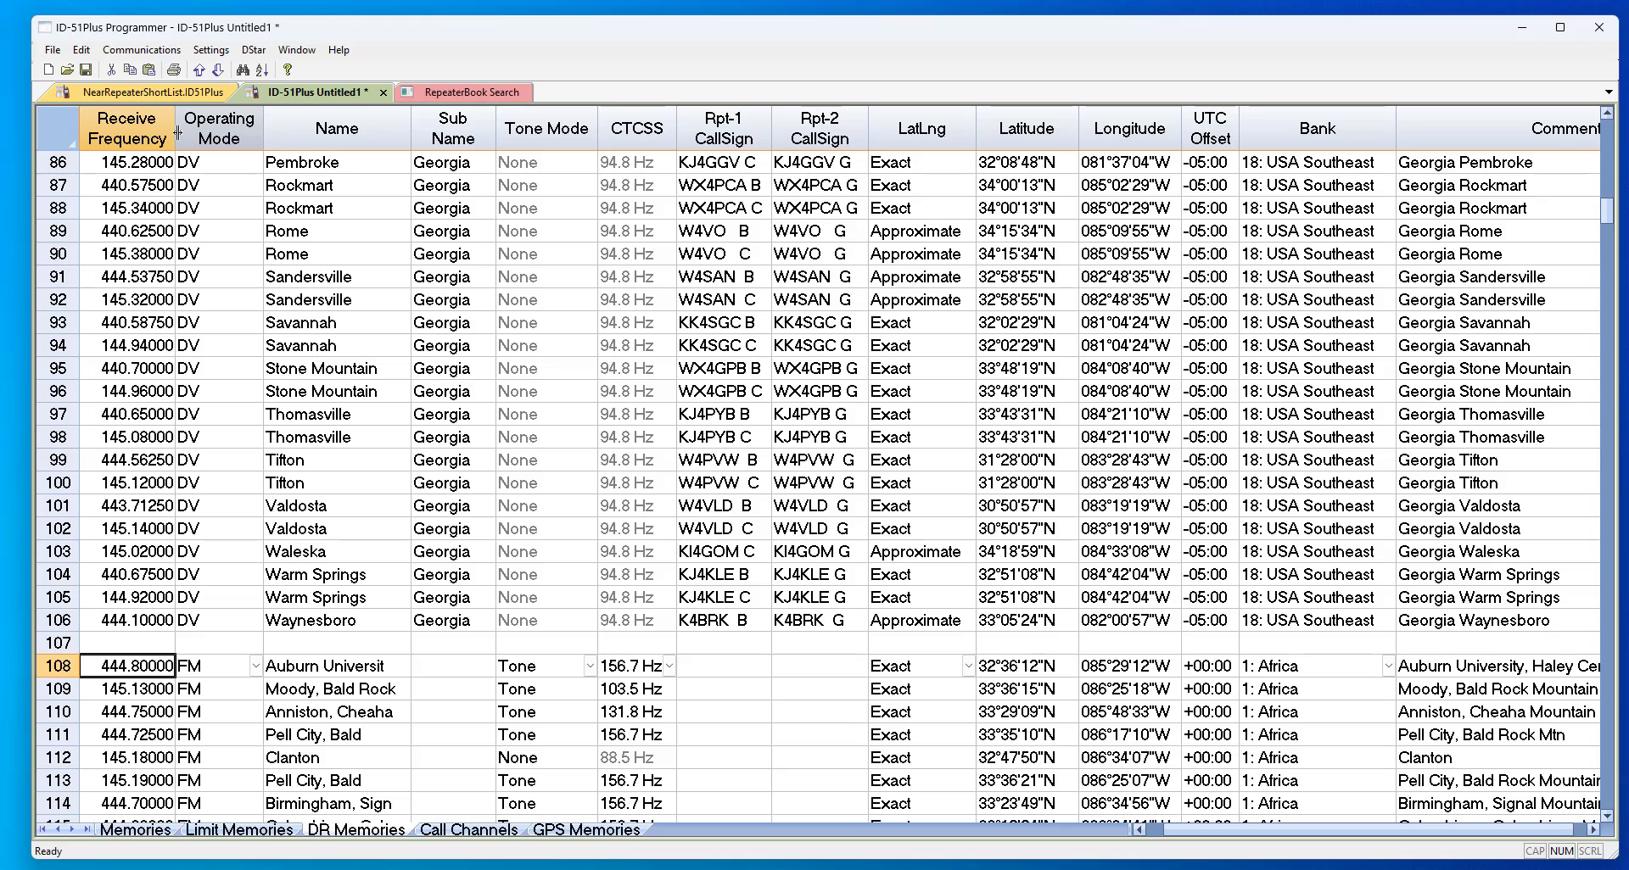
- Enable Repeater Use for all the pasted FM repeaters from channel 108 to the end of the list
drag(1264, 833, 1218, 834)
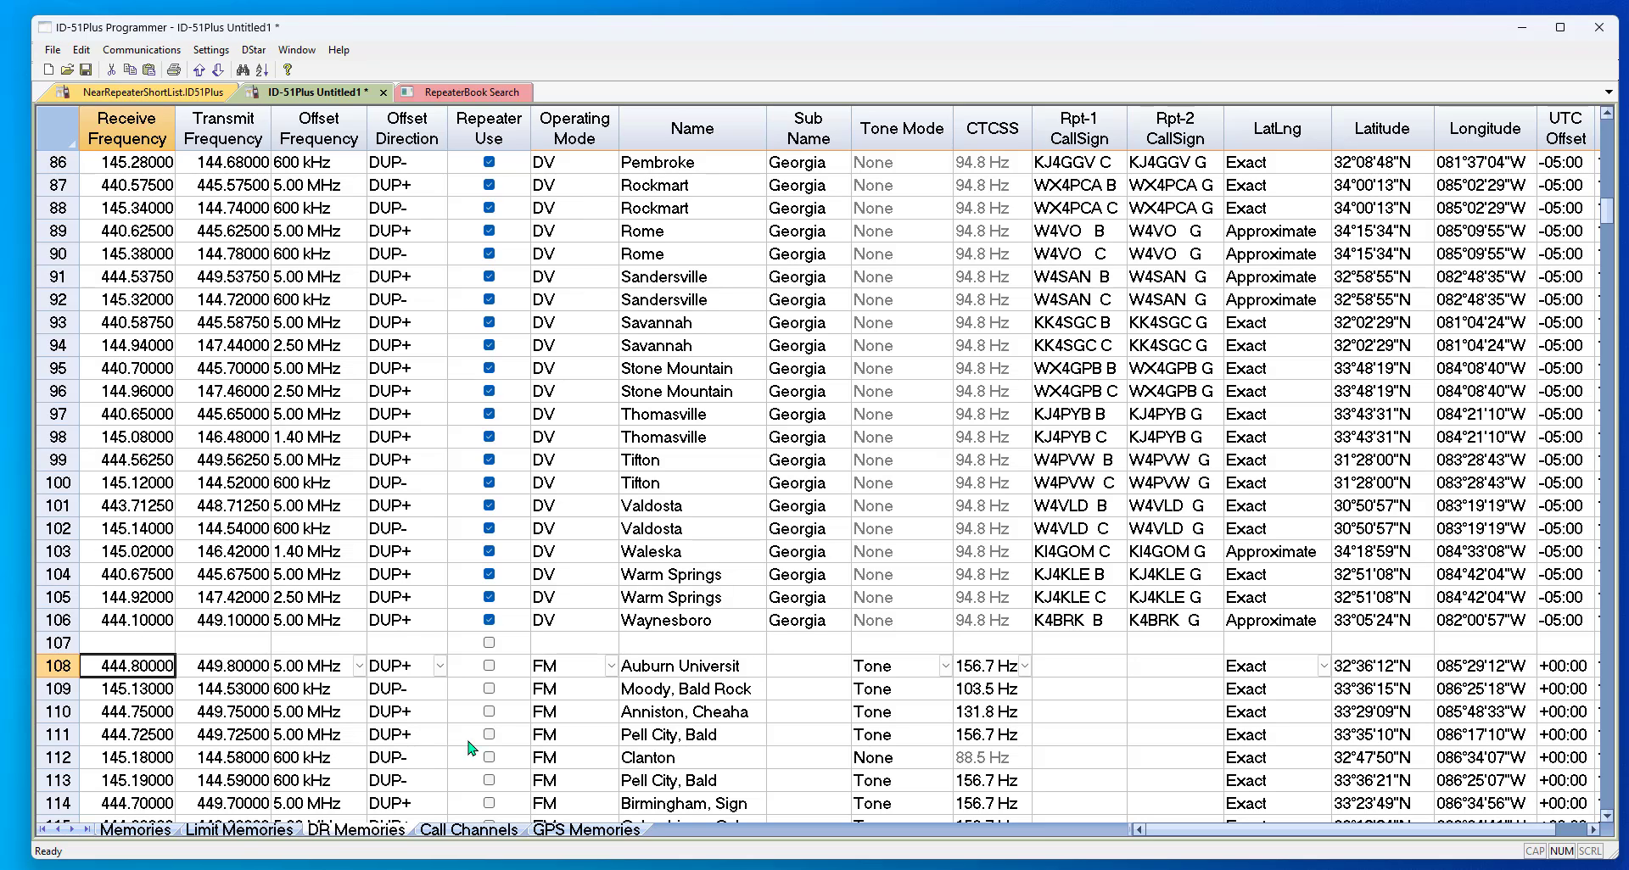
click(488, 668)
key(shift+Down)
key(shift+Down)
key(shift+Down)
key(shift+Down)
key(shift+Down)
key(shift+Down)
key(shift+Down)
key(shift+Down)
key(shift+Down)
key(shift+Down)
key(shift+Down)
key(shift+Down)
key(shift+Down)
key(shift+Down)
key(shift+Down)
key(shift+Down)
key(shift+Down)
key(shift+Down)
key(shift+Down)
key(shift+Down)
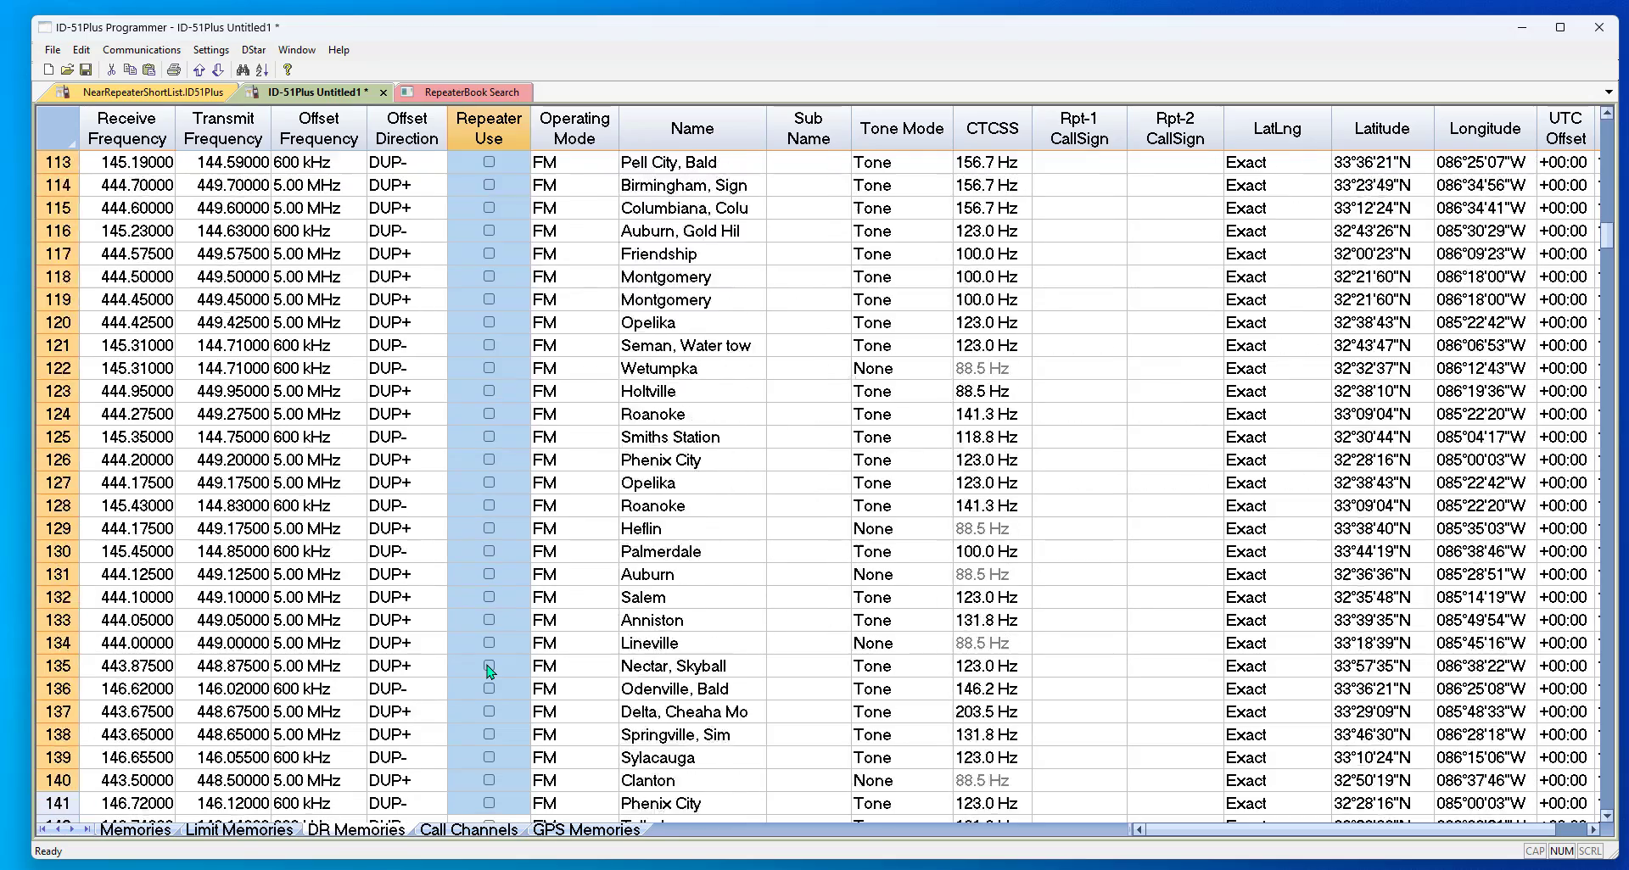
key(shift+Down)
key(shift+Down)
key(shift+Down)
key(shift+Down)
key(shift+Down)
key(shift+Down)
key(shift+Down)
key(shift+Down)
key(shift+Down)
key(shift+Down)
key(shift+Down)
key(shift+Down)
key(shift+Down)
key(shift+Down)
key(shift+Down)
key(shift+Down)
key(shift+Down)
key(shift+Down)
key(shift+Down)
key(shift+Down)
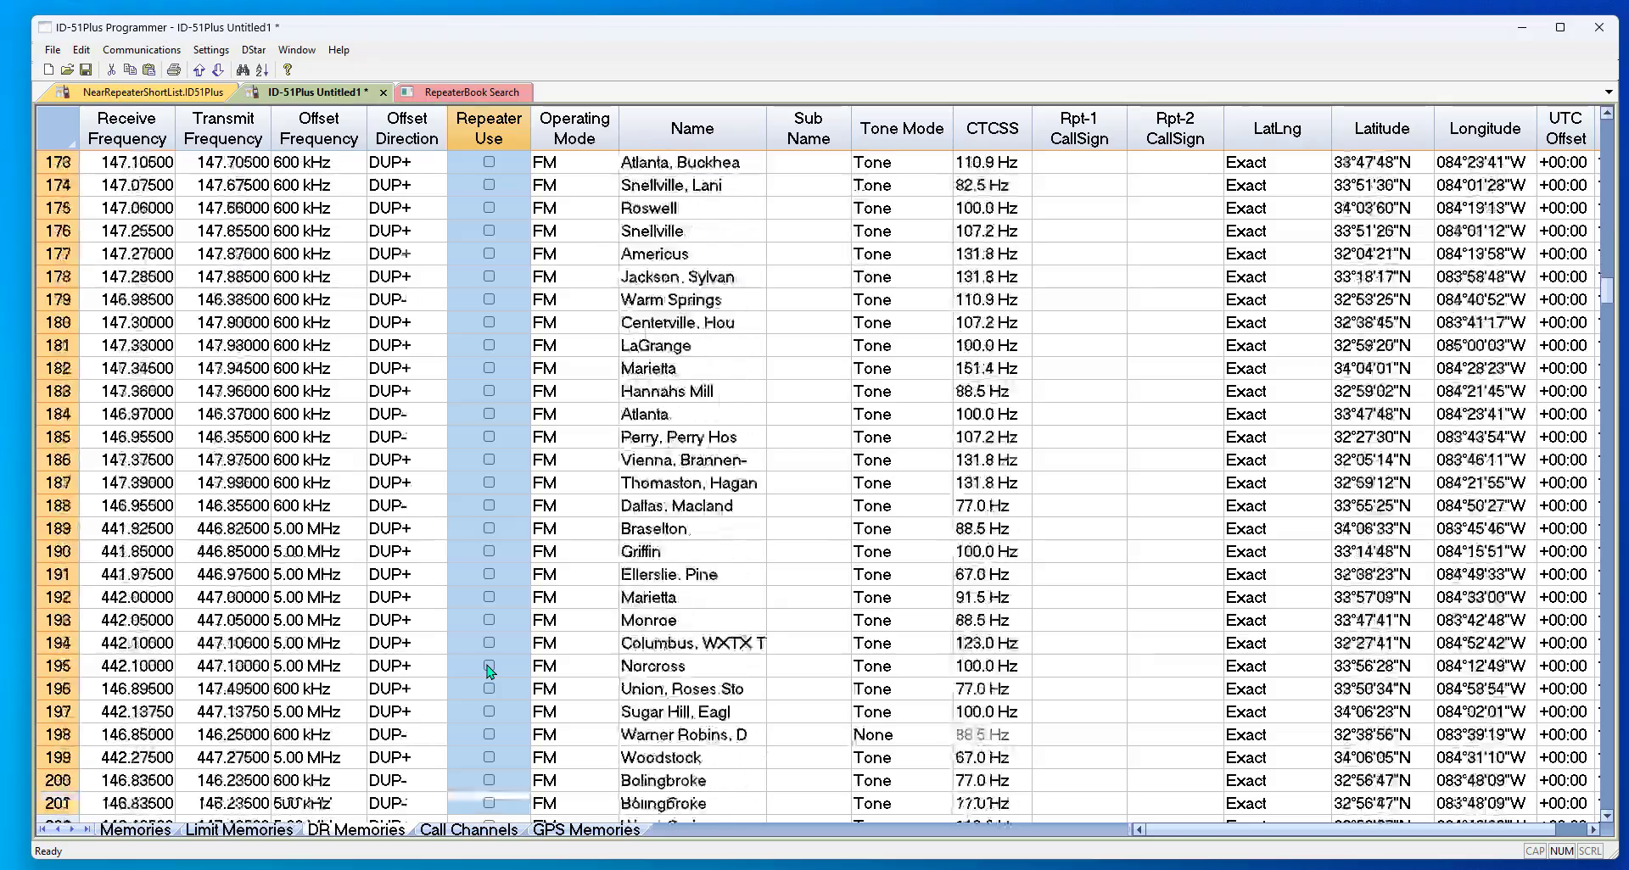
key(shift+Down)
key(shift+Down)
key(shift+Down)
key(shift+Down)
key(shift+Down)
key(shift+Down)
key(shift+Down)
key(shift+Down)
key(shift+Down)
key(shift+Down)
key(shift+Down)
key(shift+Down)
key(shift+Down)
key(shift+Down)
key(shift+Down)
key(shift+Down)
key(shift+Down)
key(shift+Down)
key(shift+Down)
key(shift+Down)
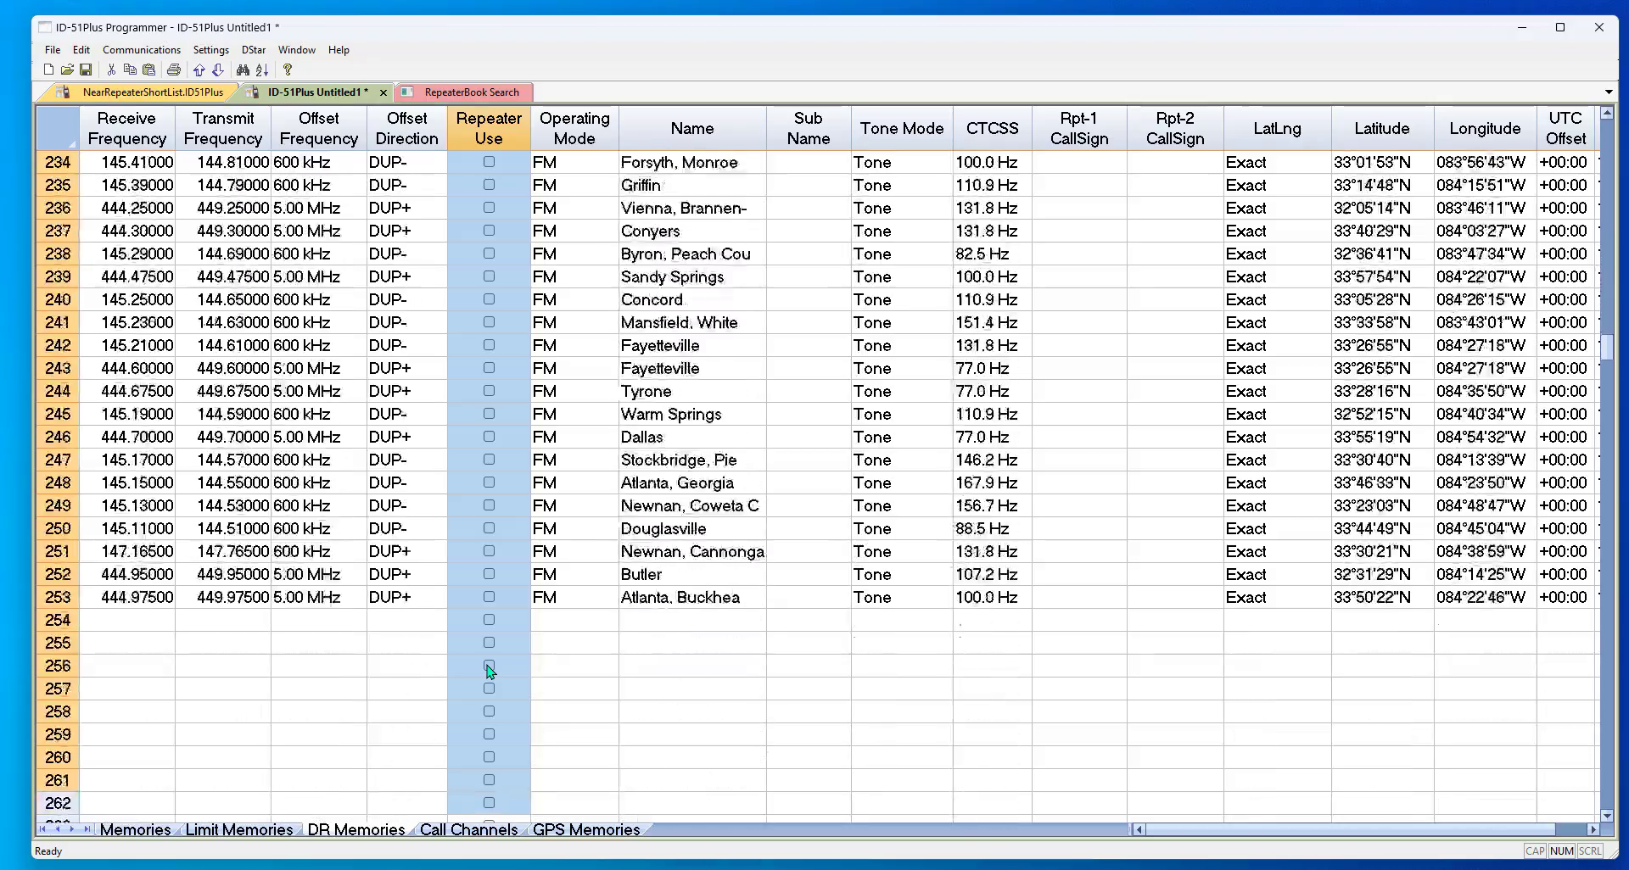
key(shift+Down)
key(shift+Down)
key(shift+Down)
key(shift+Down)
key(space)
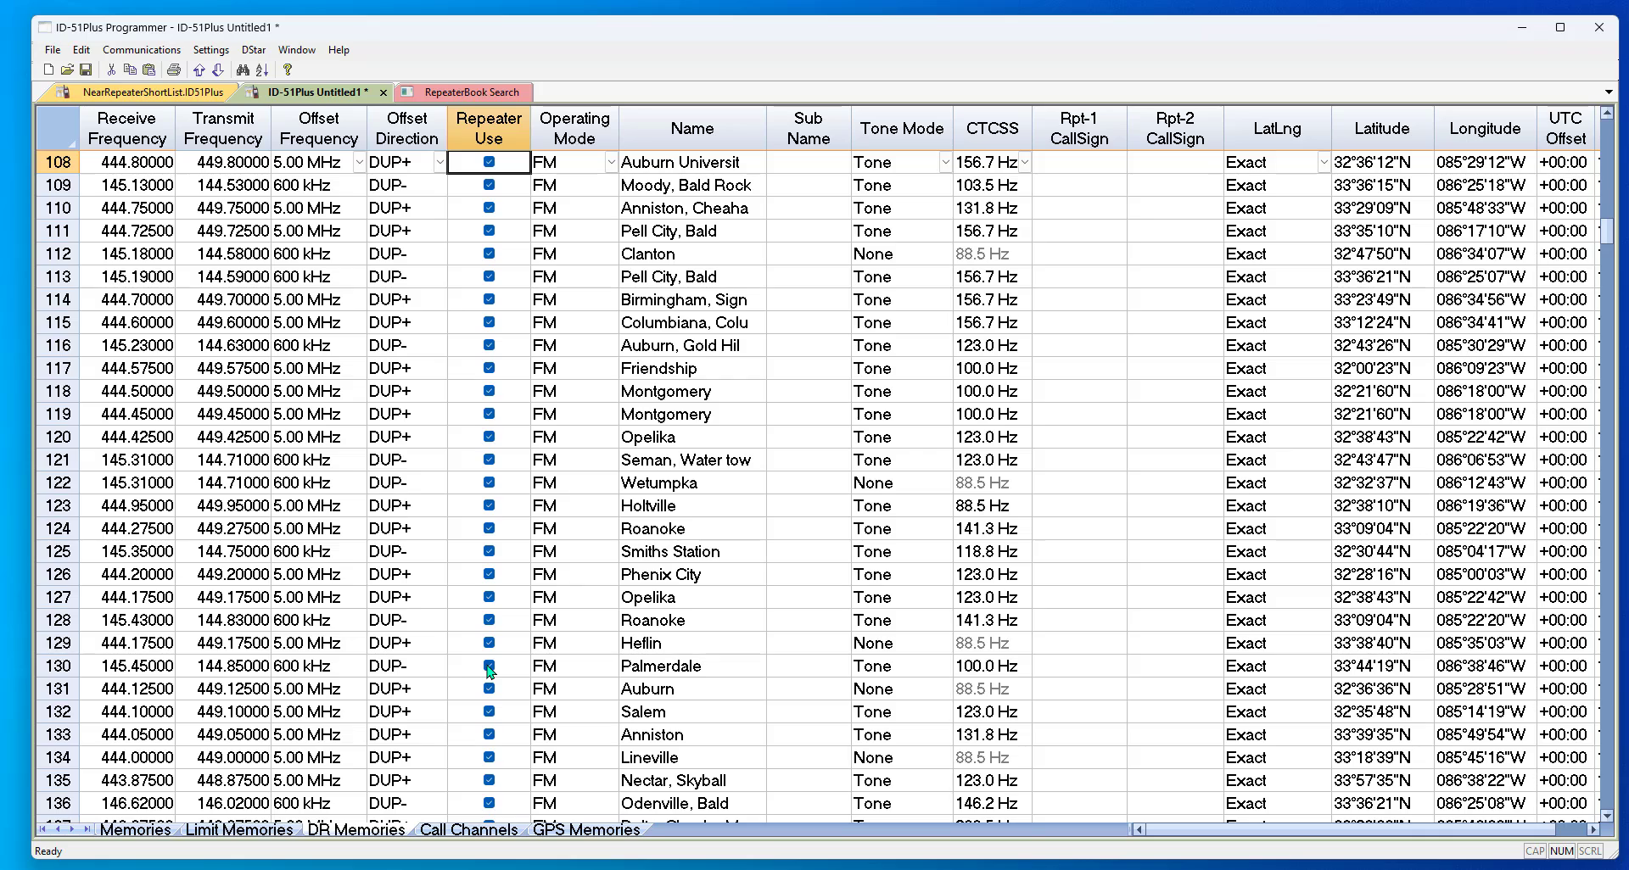
scroll(489, 671, up, 4)
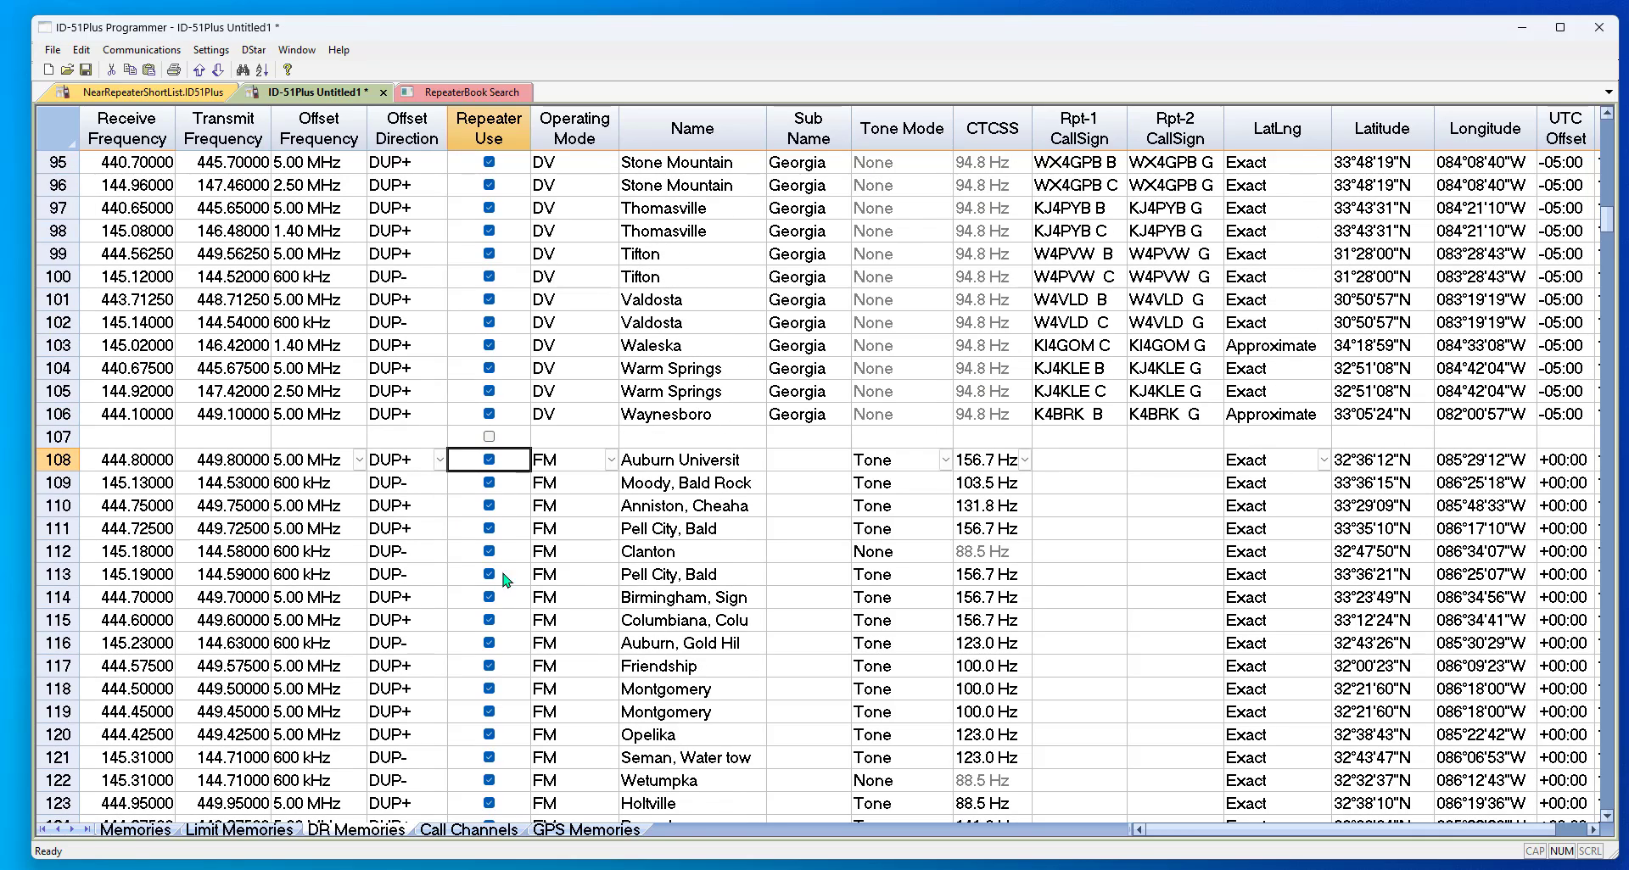
- Set the Sub Name of channel 108, the Auburn University repeater, to Alabama
click(816, 463)
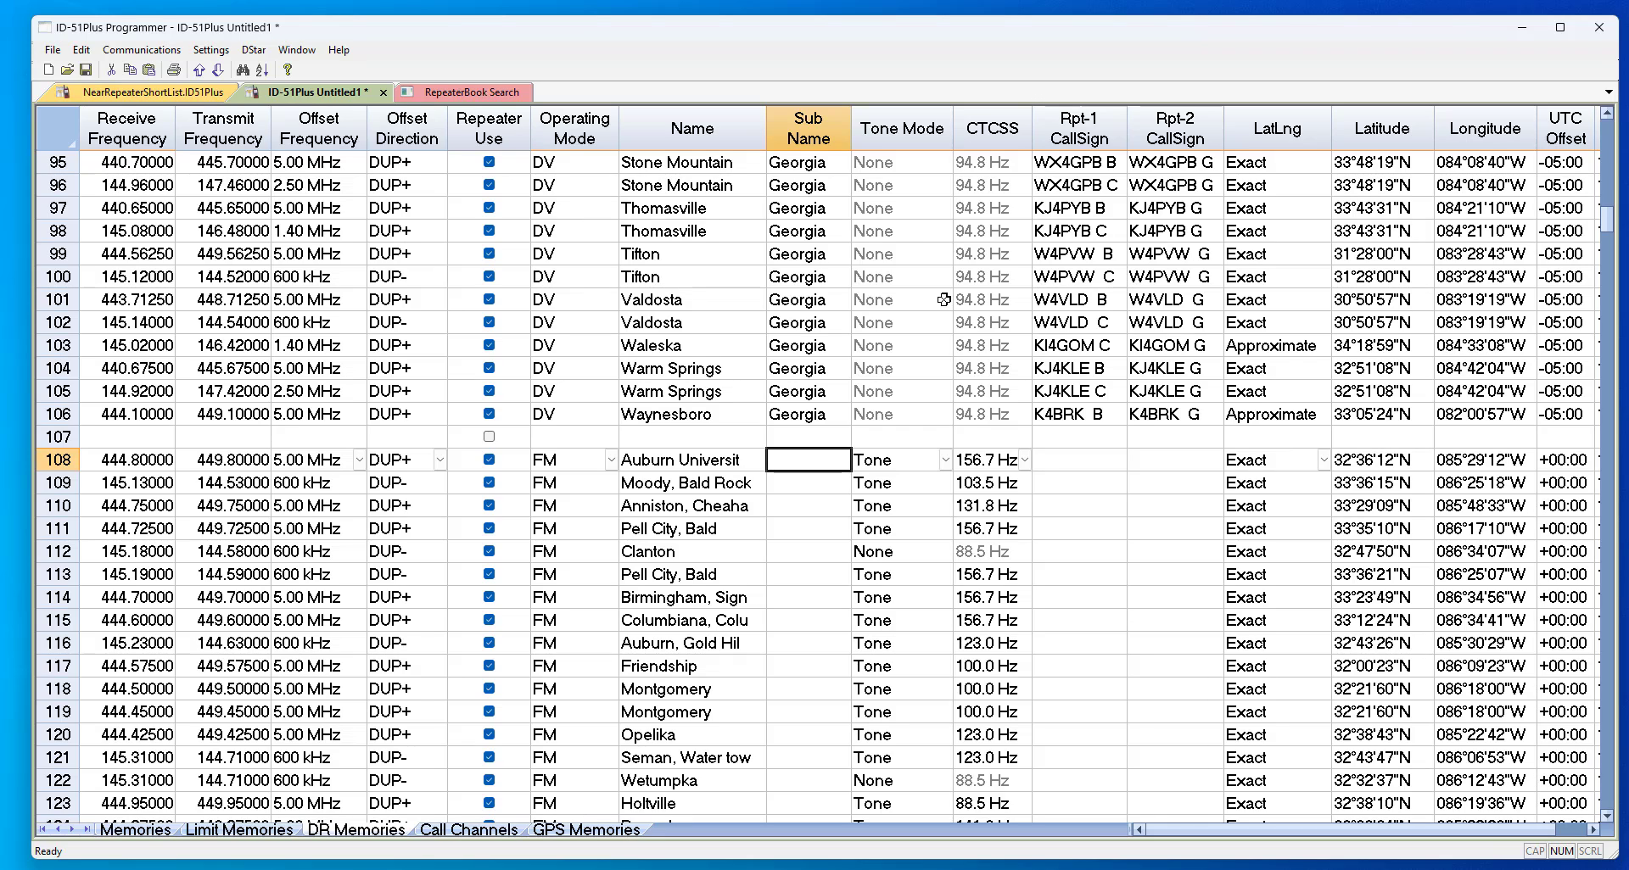
text(Alabam)
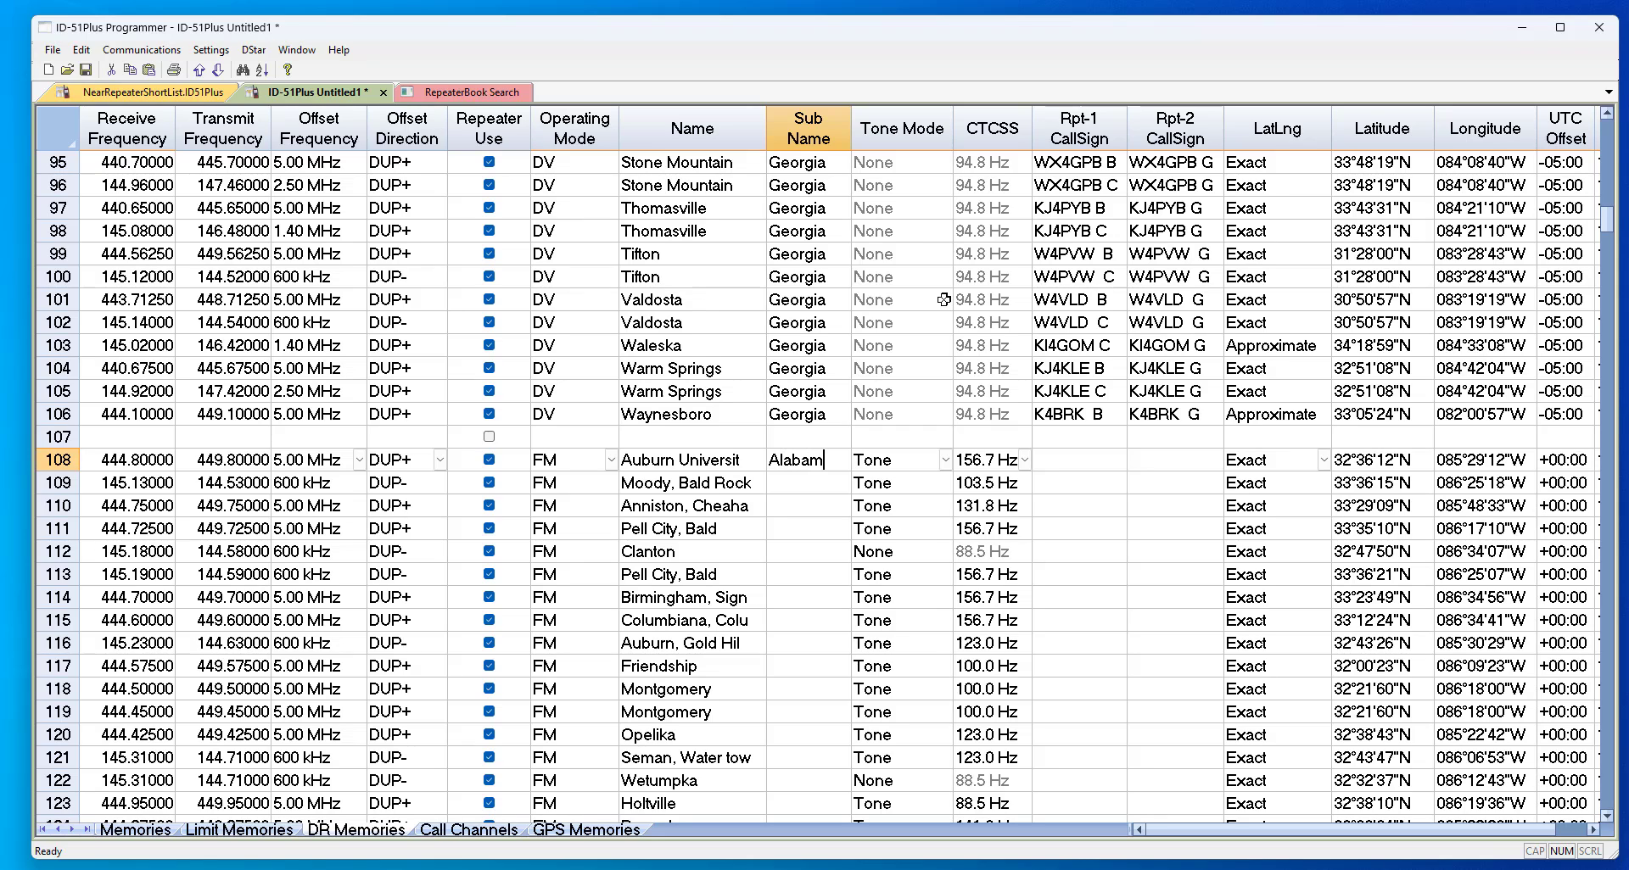
text(a)
key(Return)
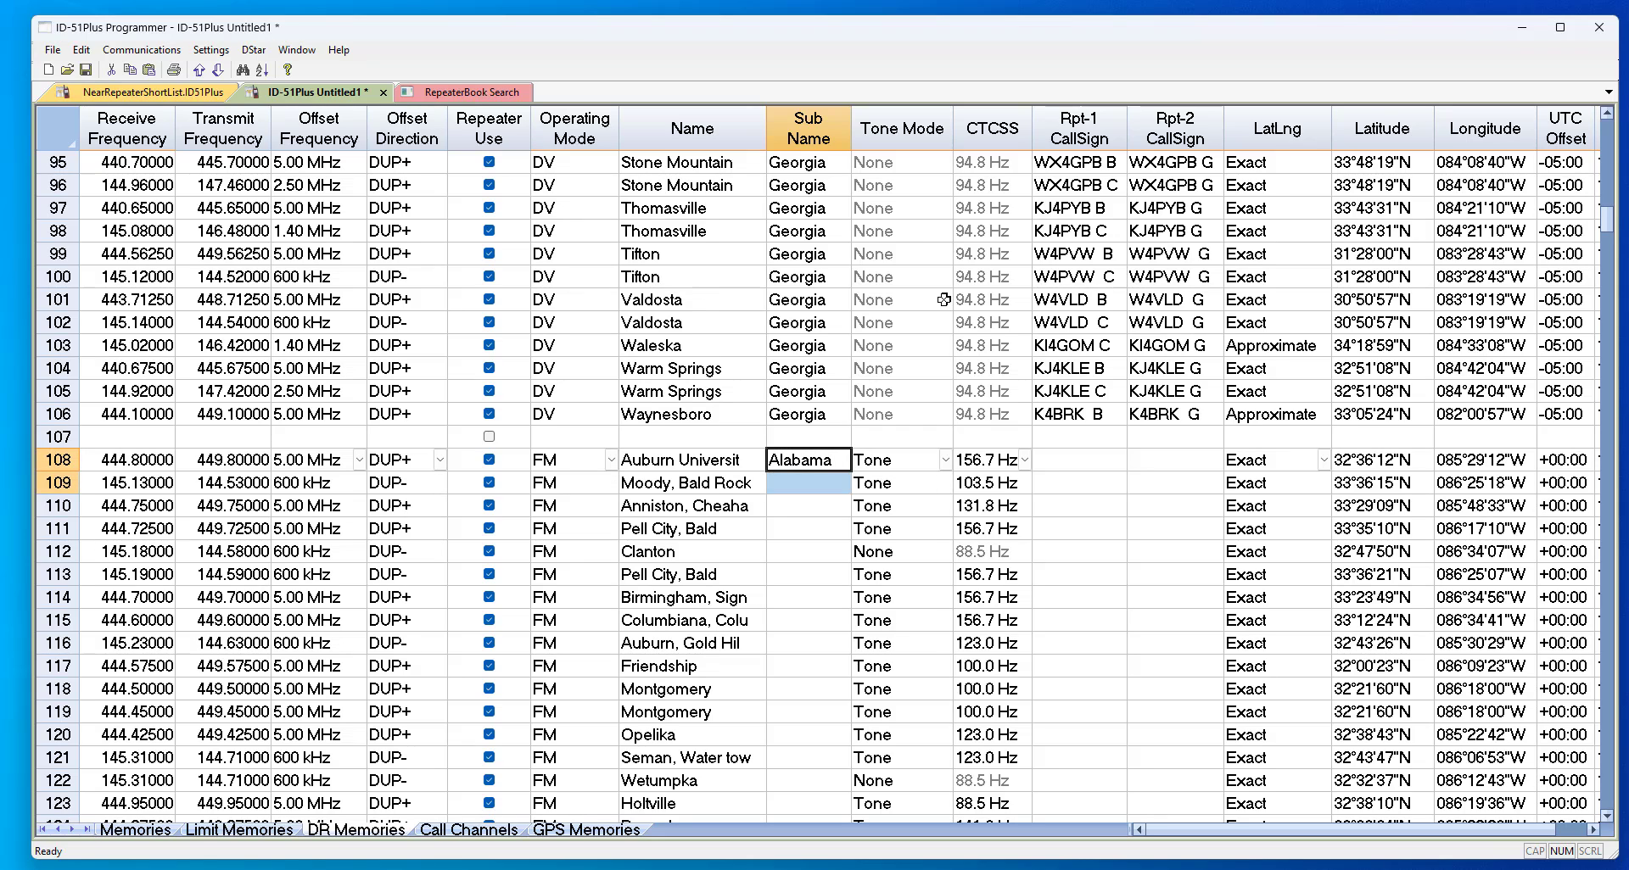
key(Up)
key(Up)
key(Down)
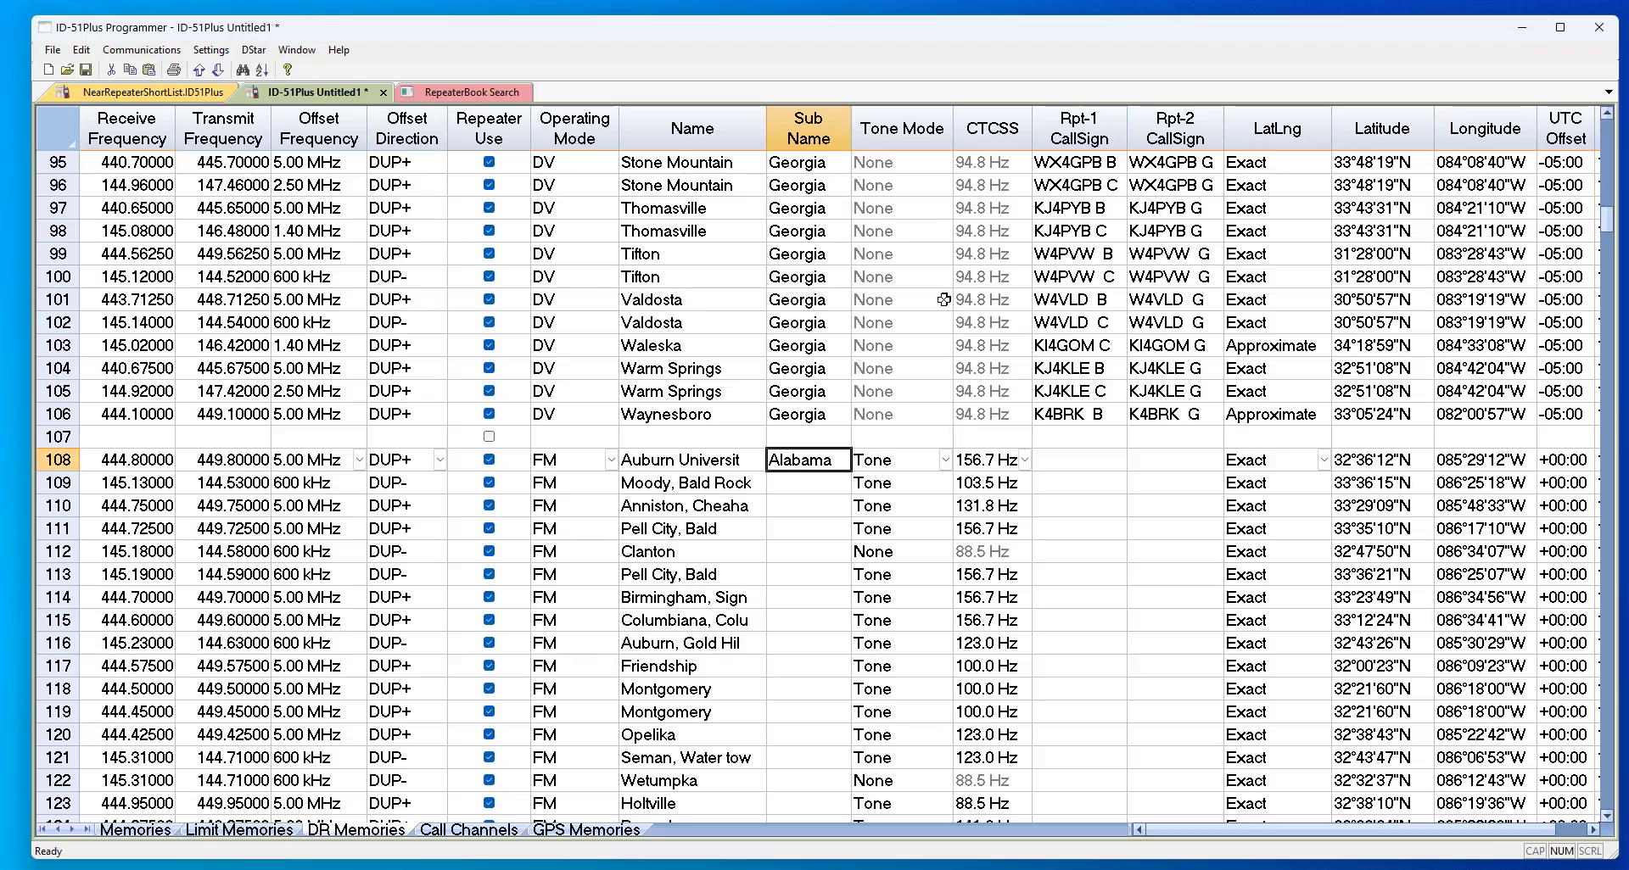
- Fill in Alabama as the Sub Name for the remaining Alabama FM repeaters, channels 109 through 168
key(Down)
key(shift+Down)
key(shift+Down)
key(shift+Down)
key(shift+Down)
key(shift+Down)
key(shift+Down)
key(shift+Down)
key(shift+Down)
key(shift+Down)
key(shift+Down)
key(shift+Down)
key(shift+Down)
key(shift+Down)
key(shift+Down)
key(shift+Down)
key(shift+Down)
key(shift+Down)
key(shift+Down)
key(shift+Down)
key(shift+Down)
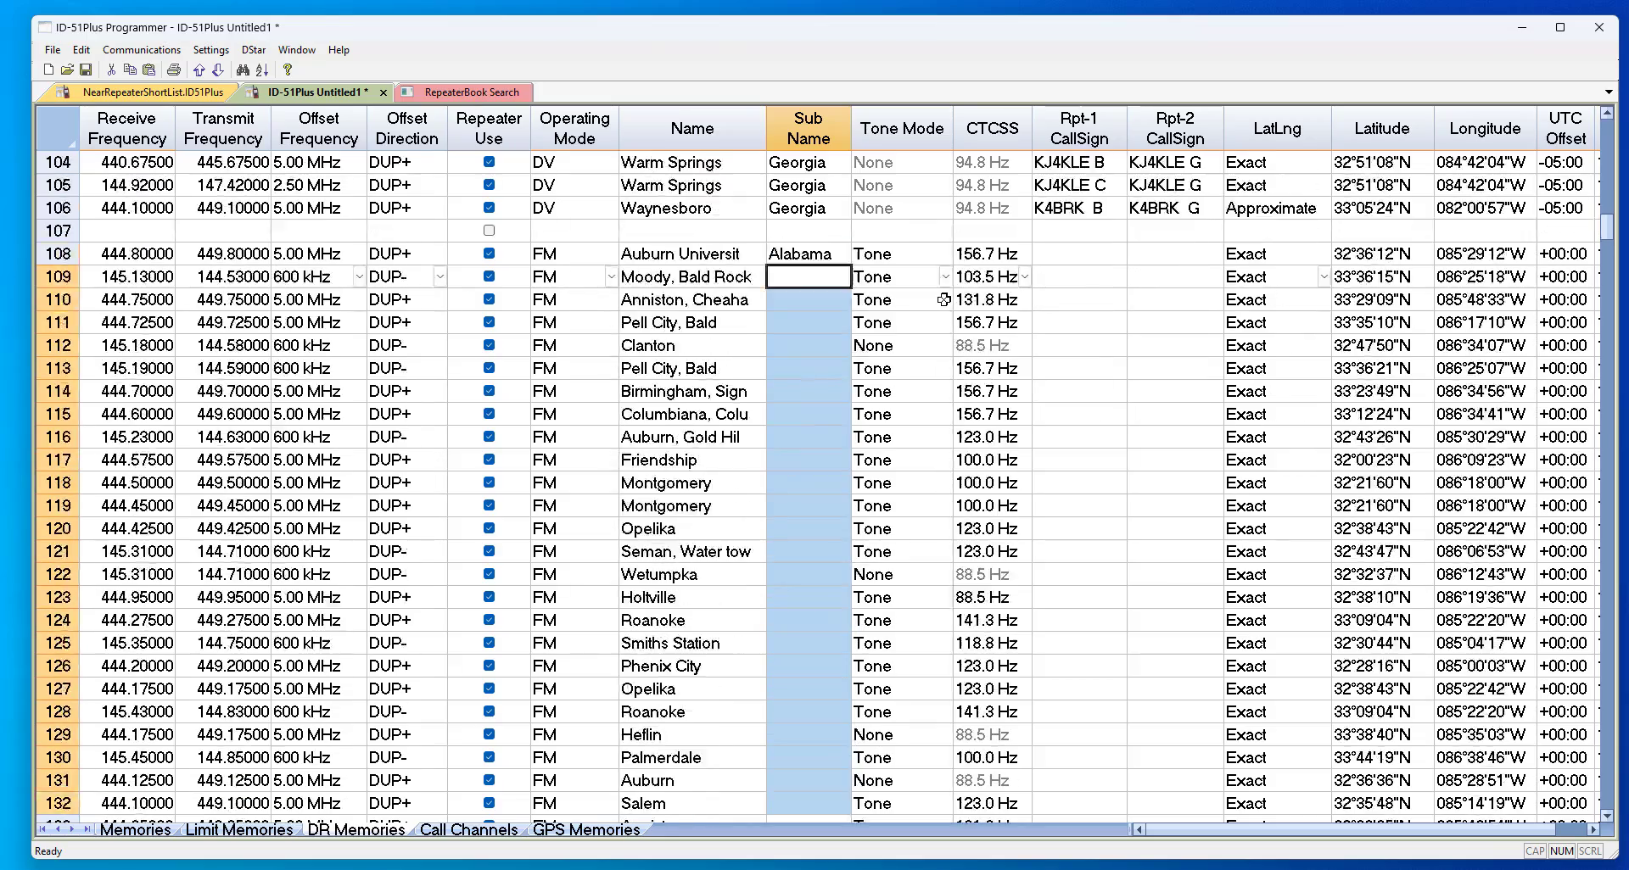
key(shift+Down)
key(shift+Down)
key(shift+Down)
key(shift+Down)
key(shift+Down)
key(shift+Down)
key(shift+Down)
key(shift+Down)
key(shift+Down)
key(shift+Down)
key(shift+Down)
key(shift+Down)
key(shift+Down)
key(shift+Down)
key(shift+Down)
key(shift+Down)
key(shift+Down)
key(shift+Down)
key(shift+Down)
key(shift+Down)
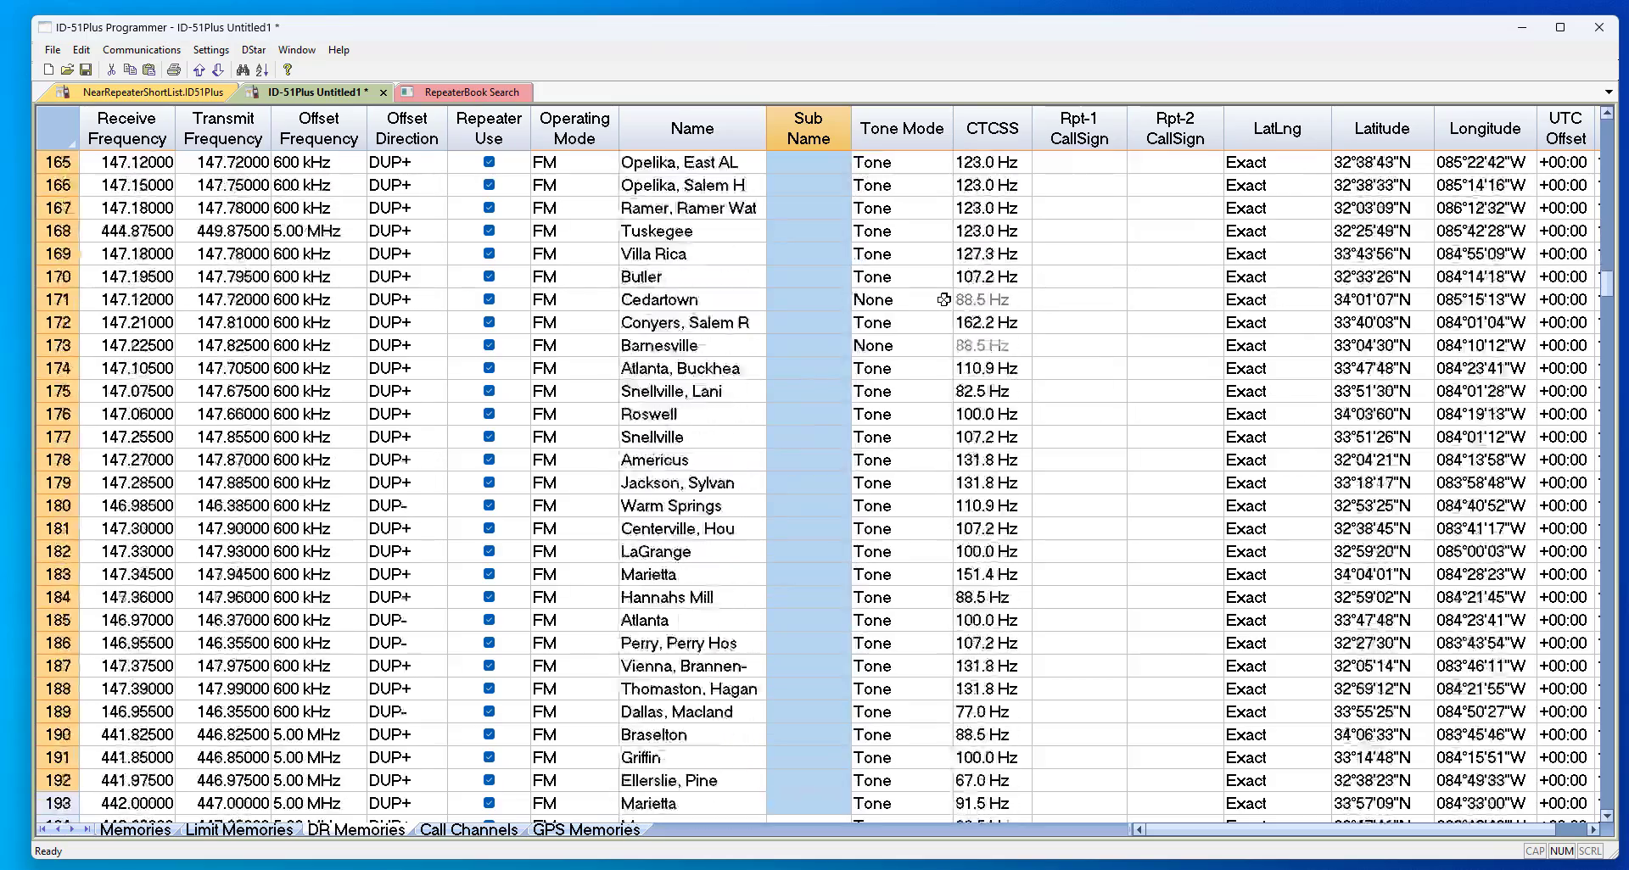
key(shift+Down)
key(shift+Down)
key(shift+Down)
key(shift+Down)
key(shift+Down)
key(shift+Down)
key(shift+Down)
key(shift+Down)
key(shift+Down)
key(shift+Down)
key(shift+Down)
key(shift+Down)
key(shift+Down)
key(shift+Down)
key(shift+Down)
key(shift+Down)
key(shift+Down)
key(shift+Down)
key(shift+Down)
key(shift+Down)
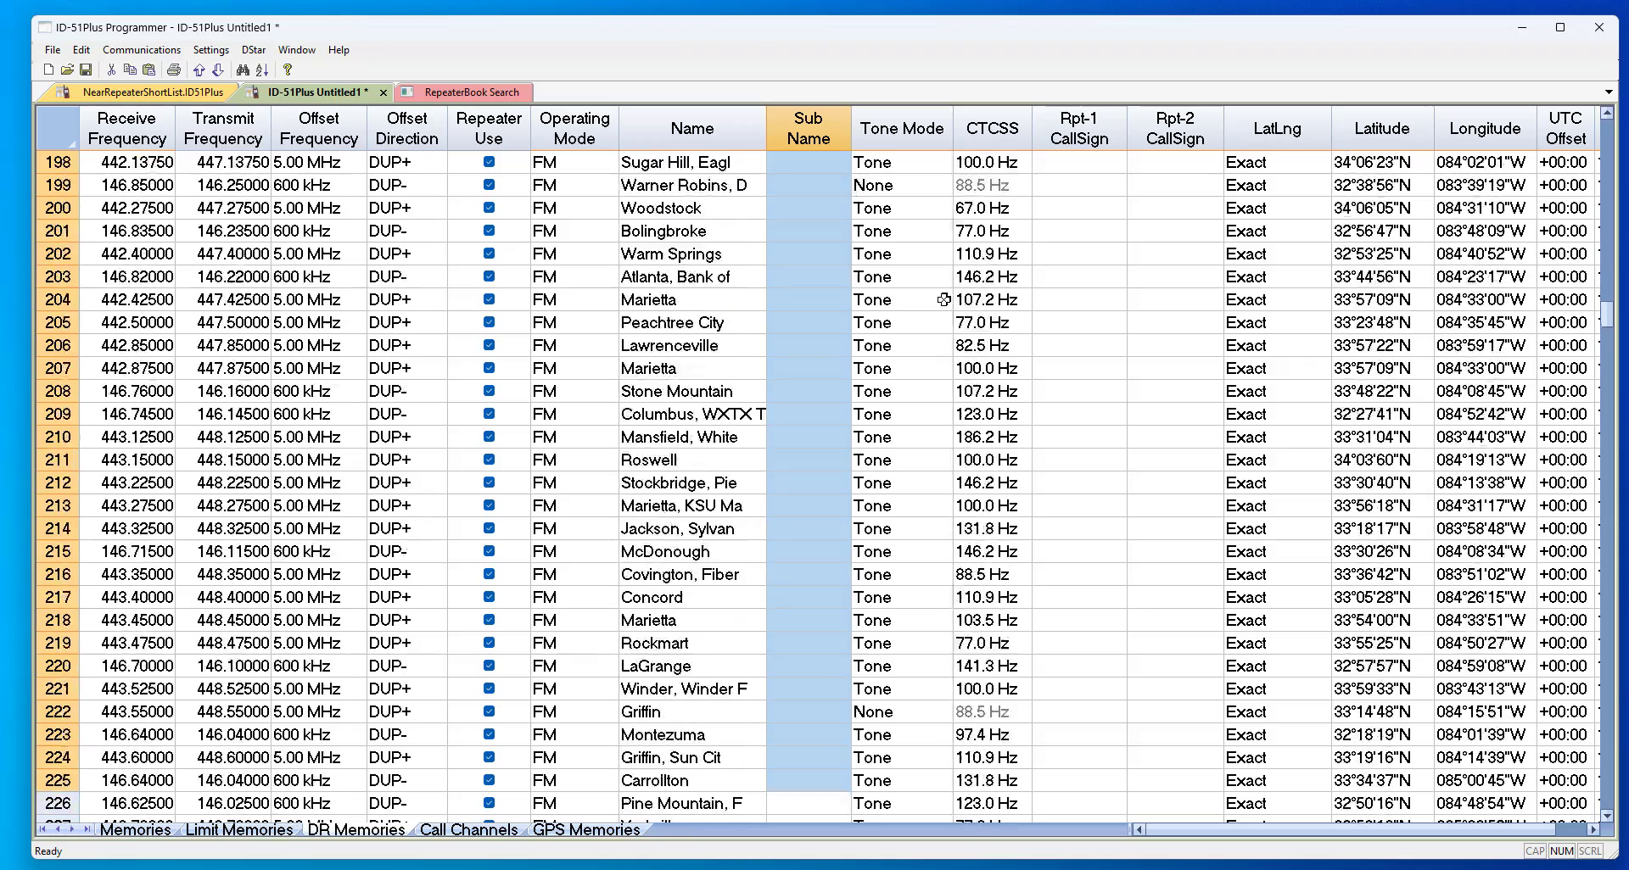
key(shift+Down)
key(shift+Down)
key(shift+Up)
scroll(858, 454, up, 18)
shift+click(847, 480)
text(Alabama)
scroll(814, 501, down, 5)
scroll(811, 502, down, 8)
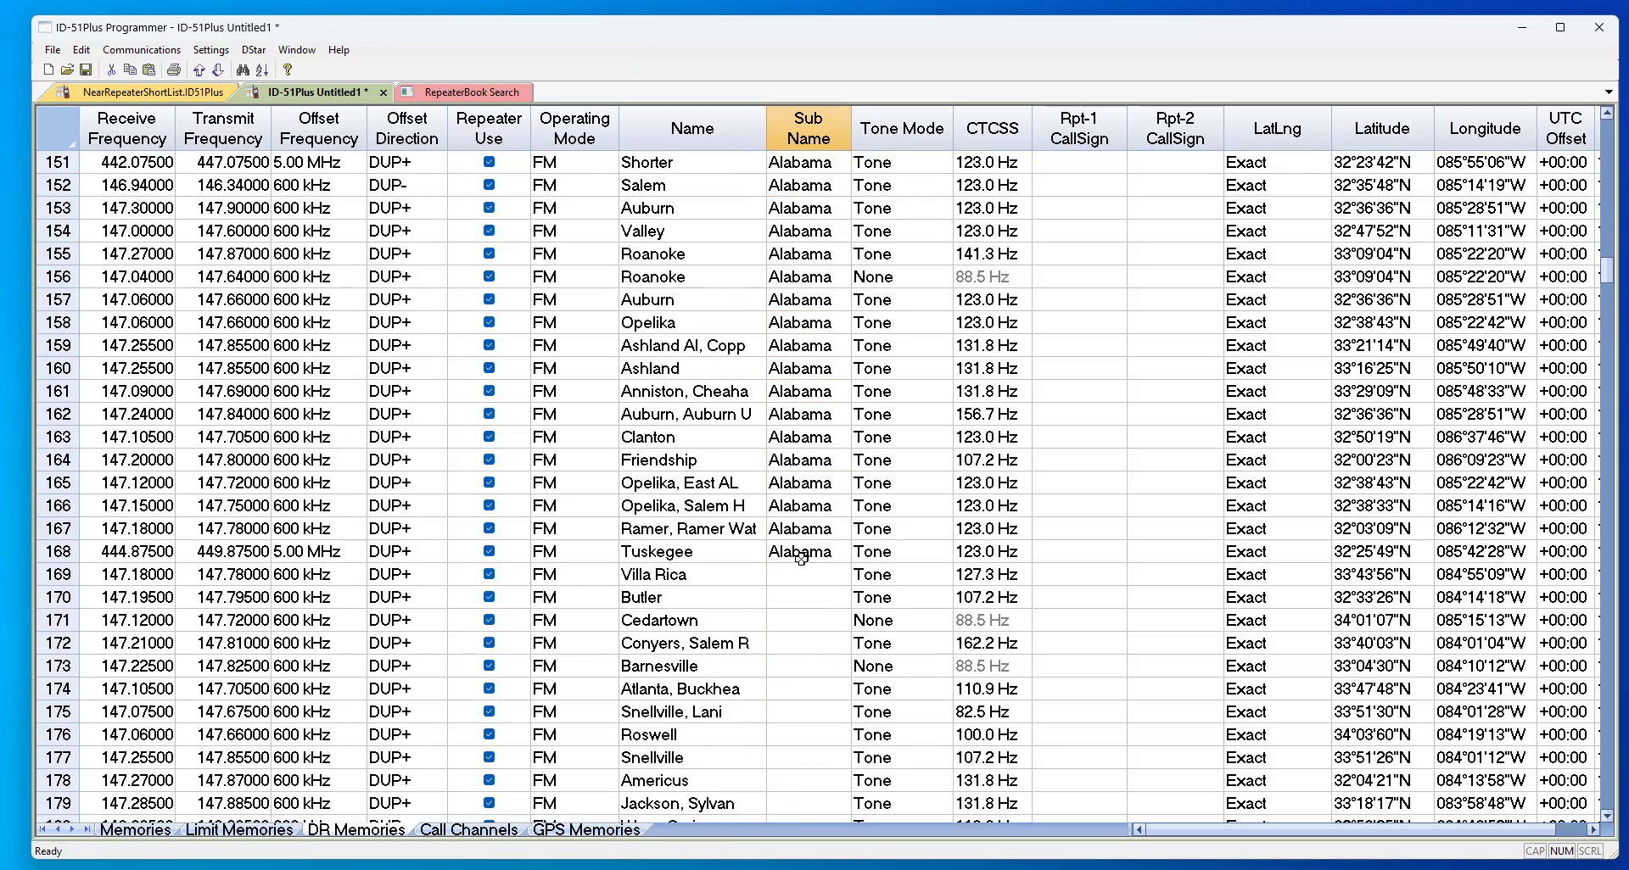
- Fill in Georgia as the Sub Name for all the Georgia FM repeaters, channels 169 through 253
click(792, 571)
text(Georgia)
key(Return)
mouse_move(793, 595)
mouse_down()
mouse_move(792, 645)
mouse_move(793, 570)
mouse_up()
scroll(793, 570, down, 20)
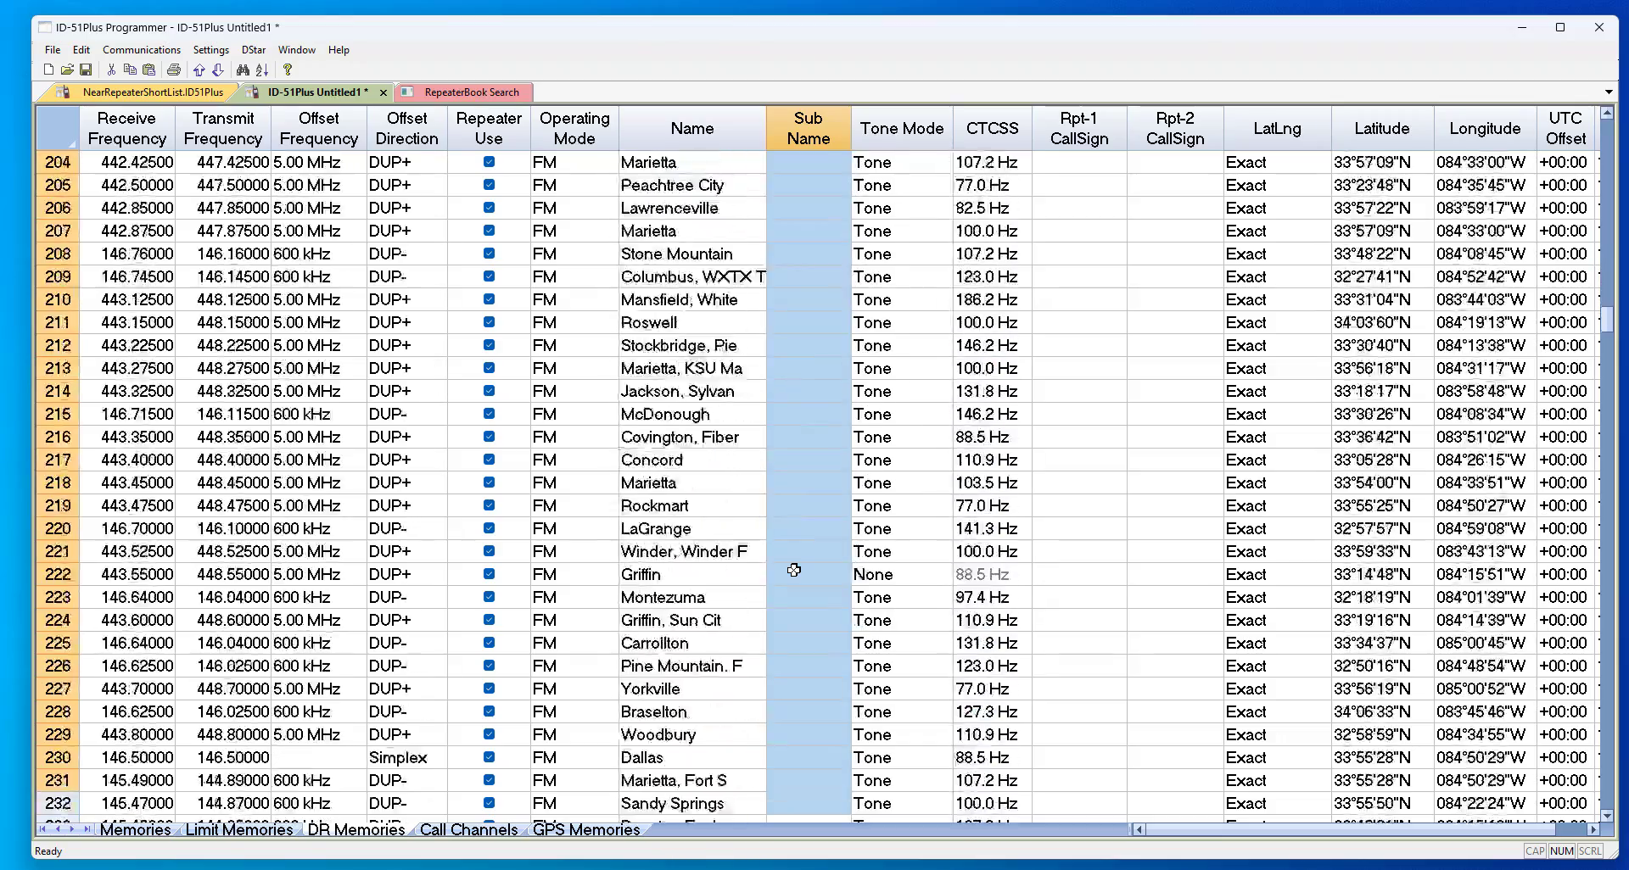
scroll(793, 570, down, 6)
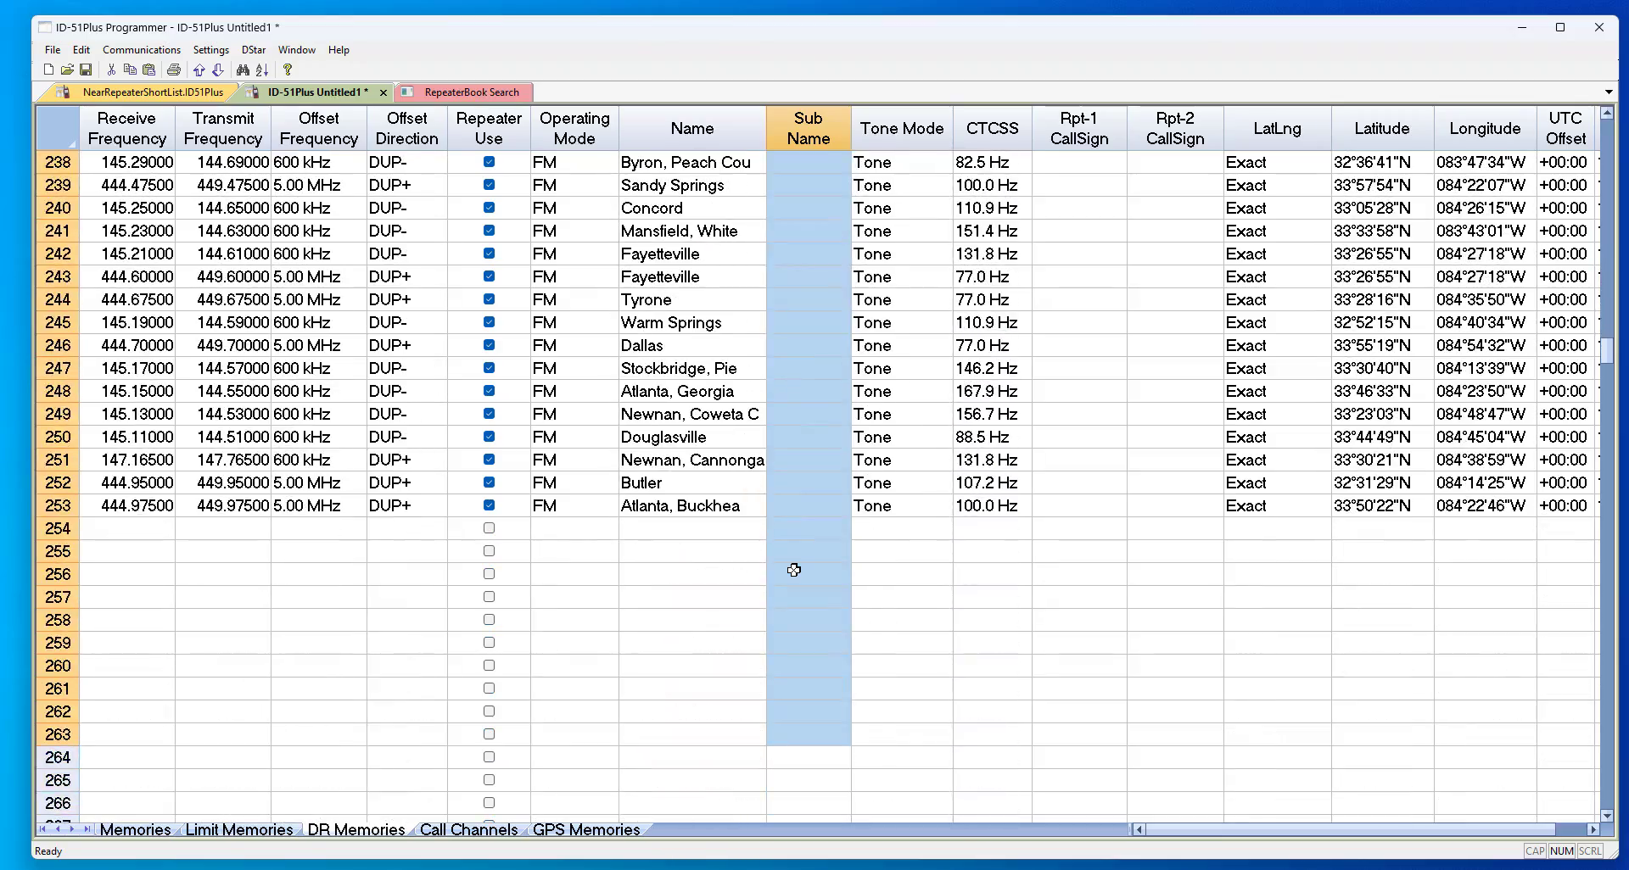
key(shift+Up)
key(shift+Up)
key(shift+Up)
key(shift+Up)
text(Georgia)
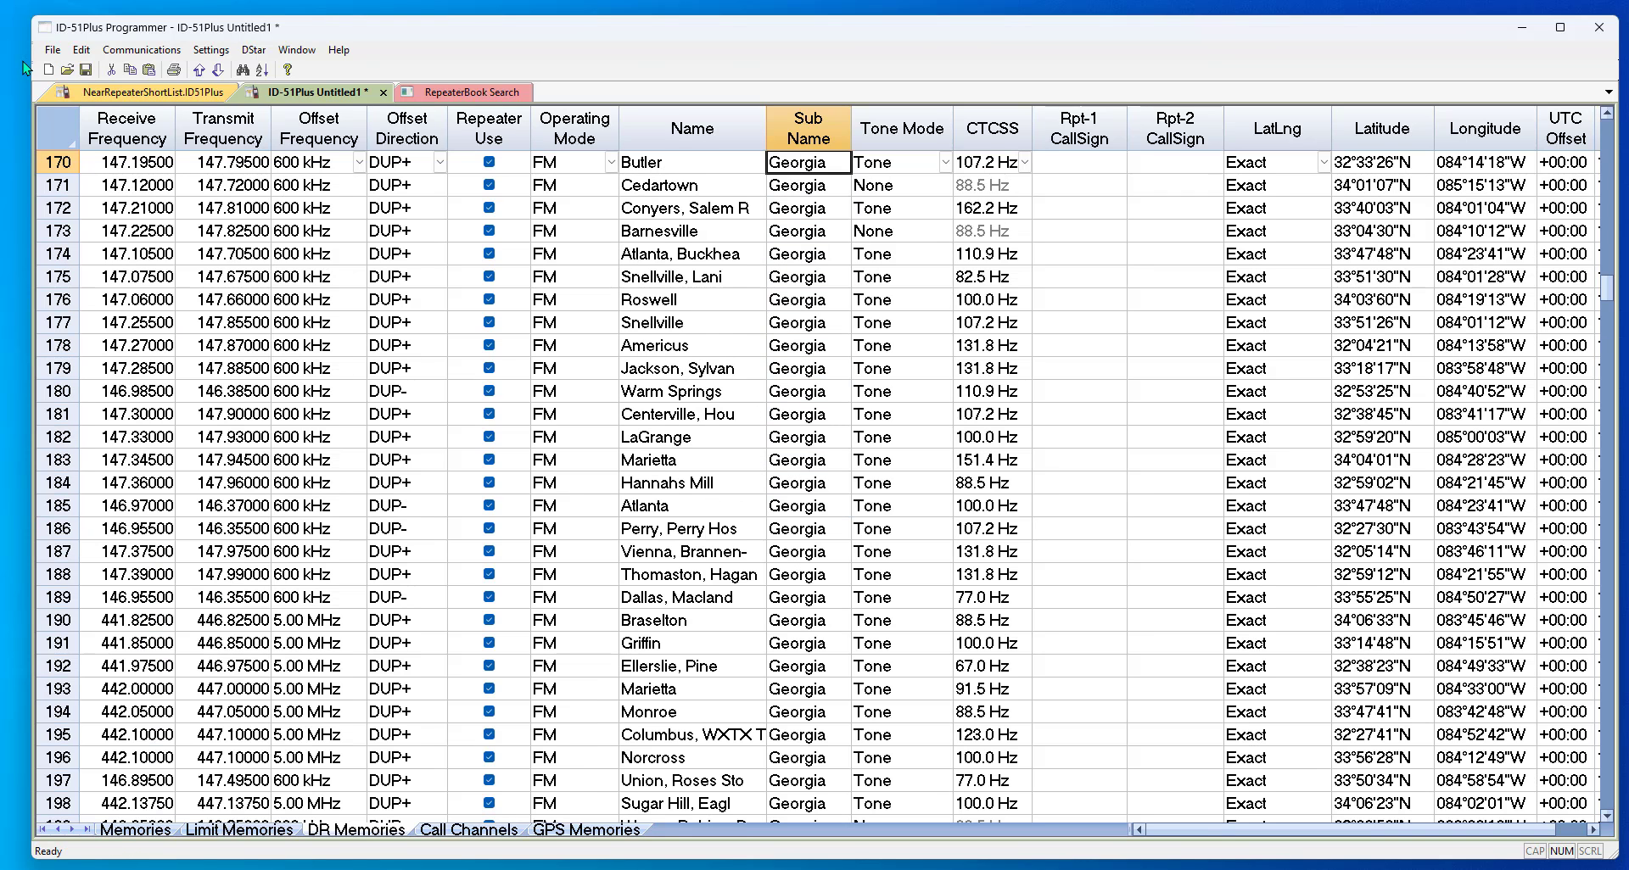
- Save the untitled file as NearRepeaterShortList.ID51Plus, replacing the existing file, and close the RepeaterBook Search
click(51, 49)
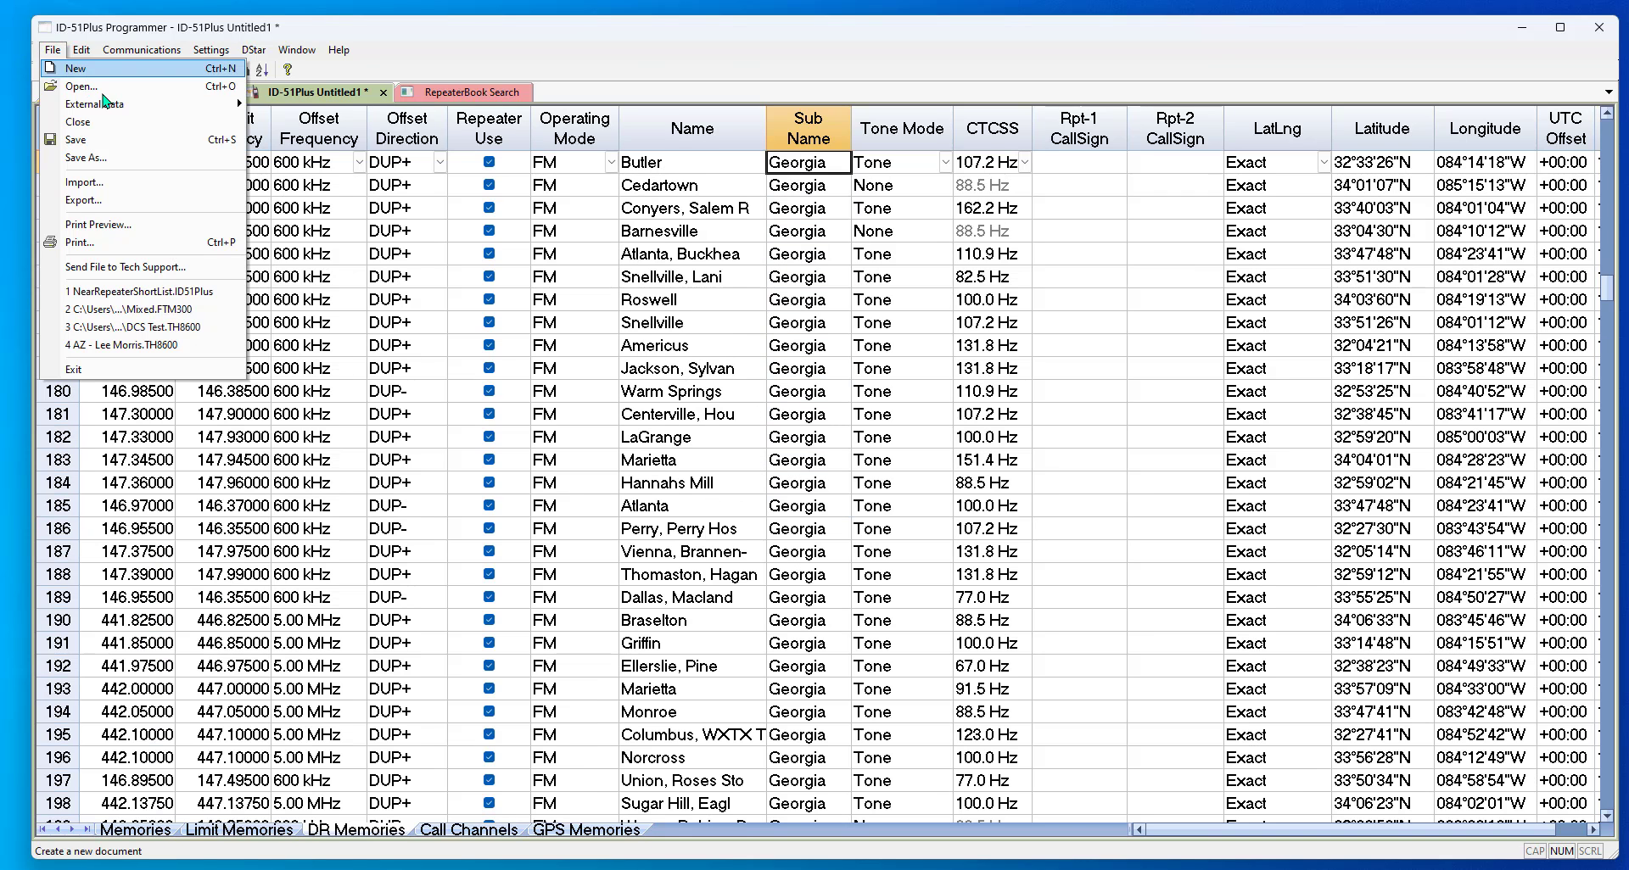
click(106, 163)
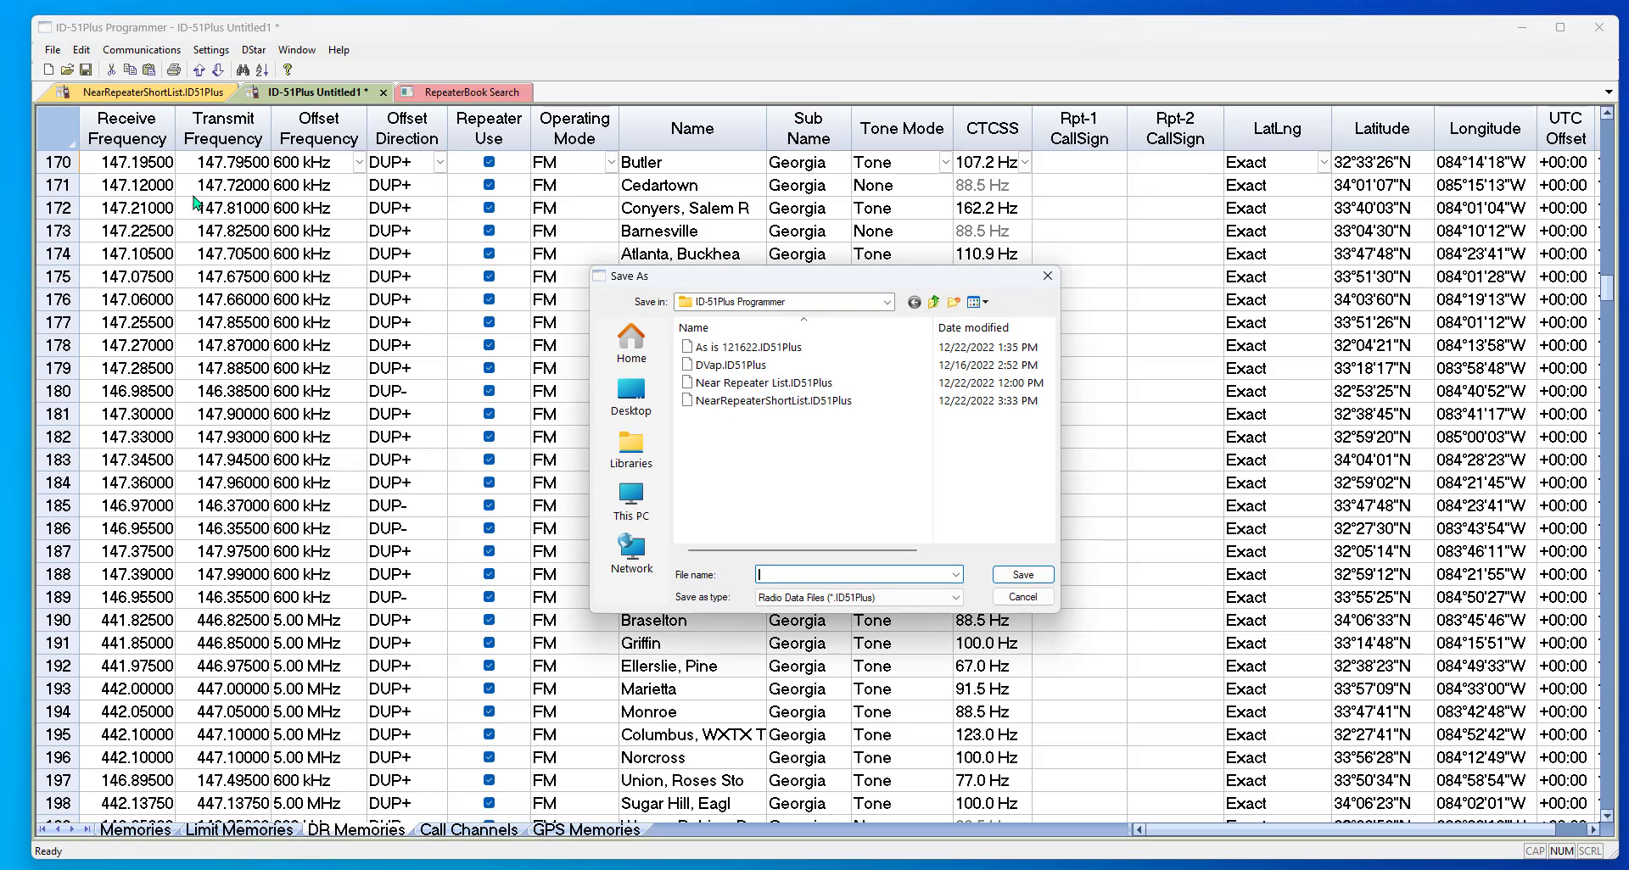
click(747, 401)
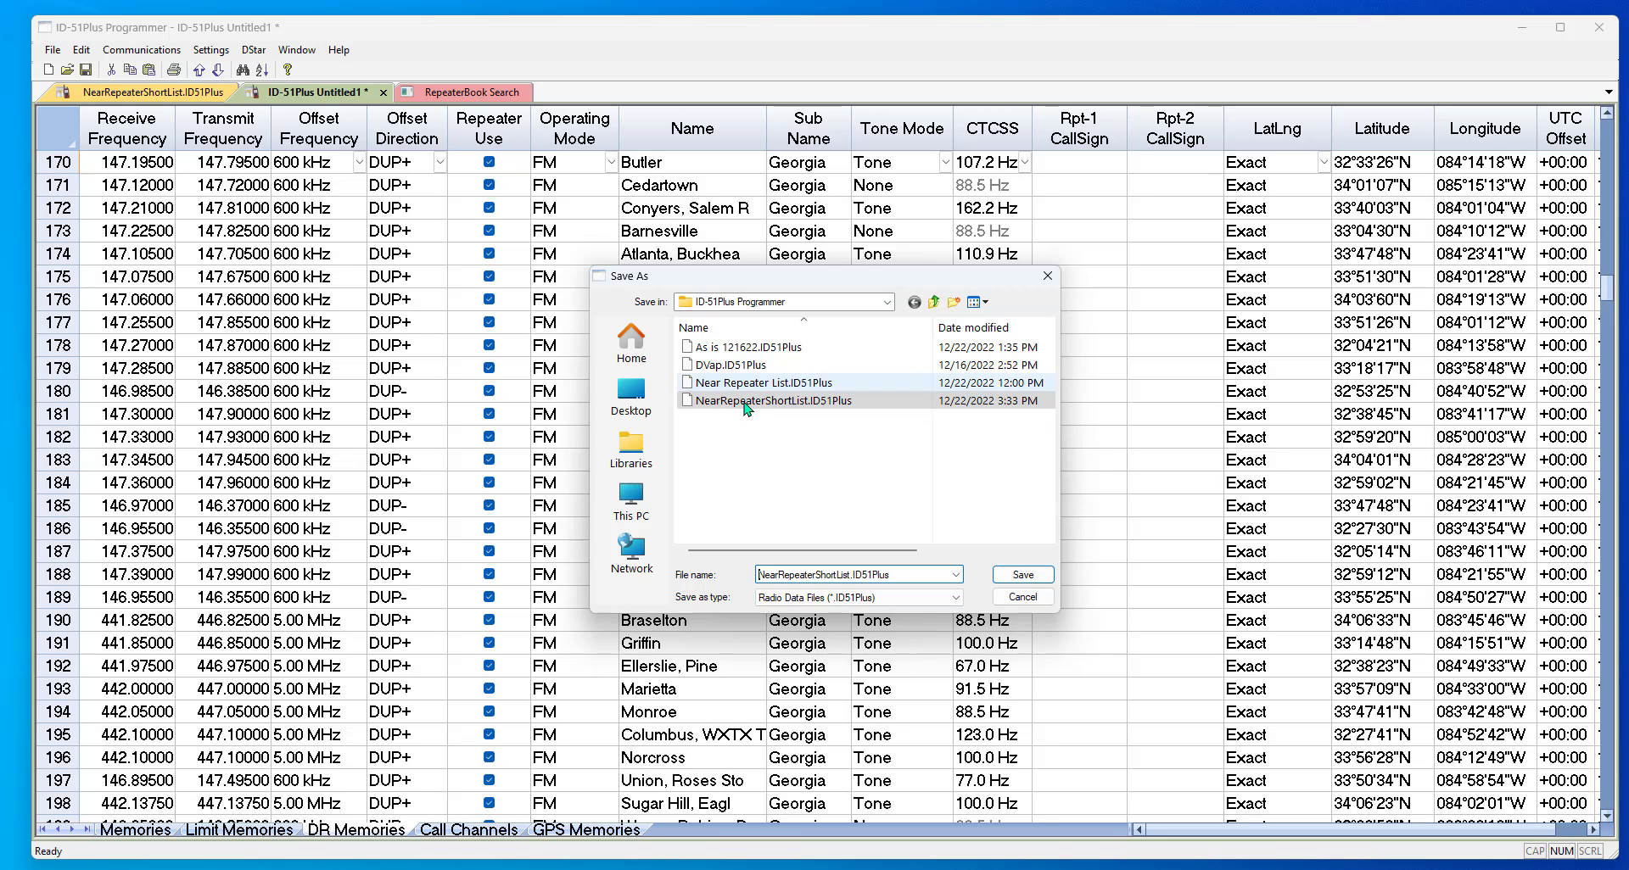
click(1014, 577)
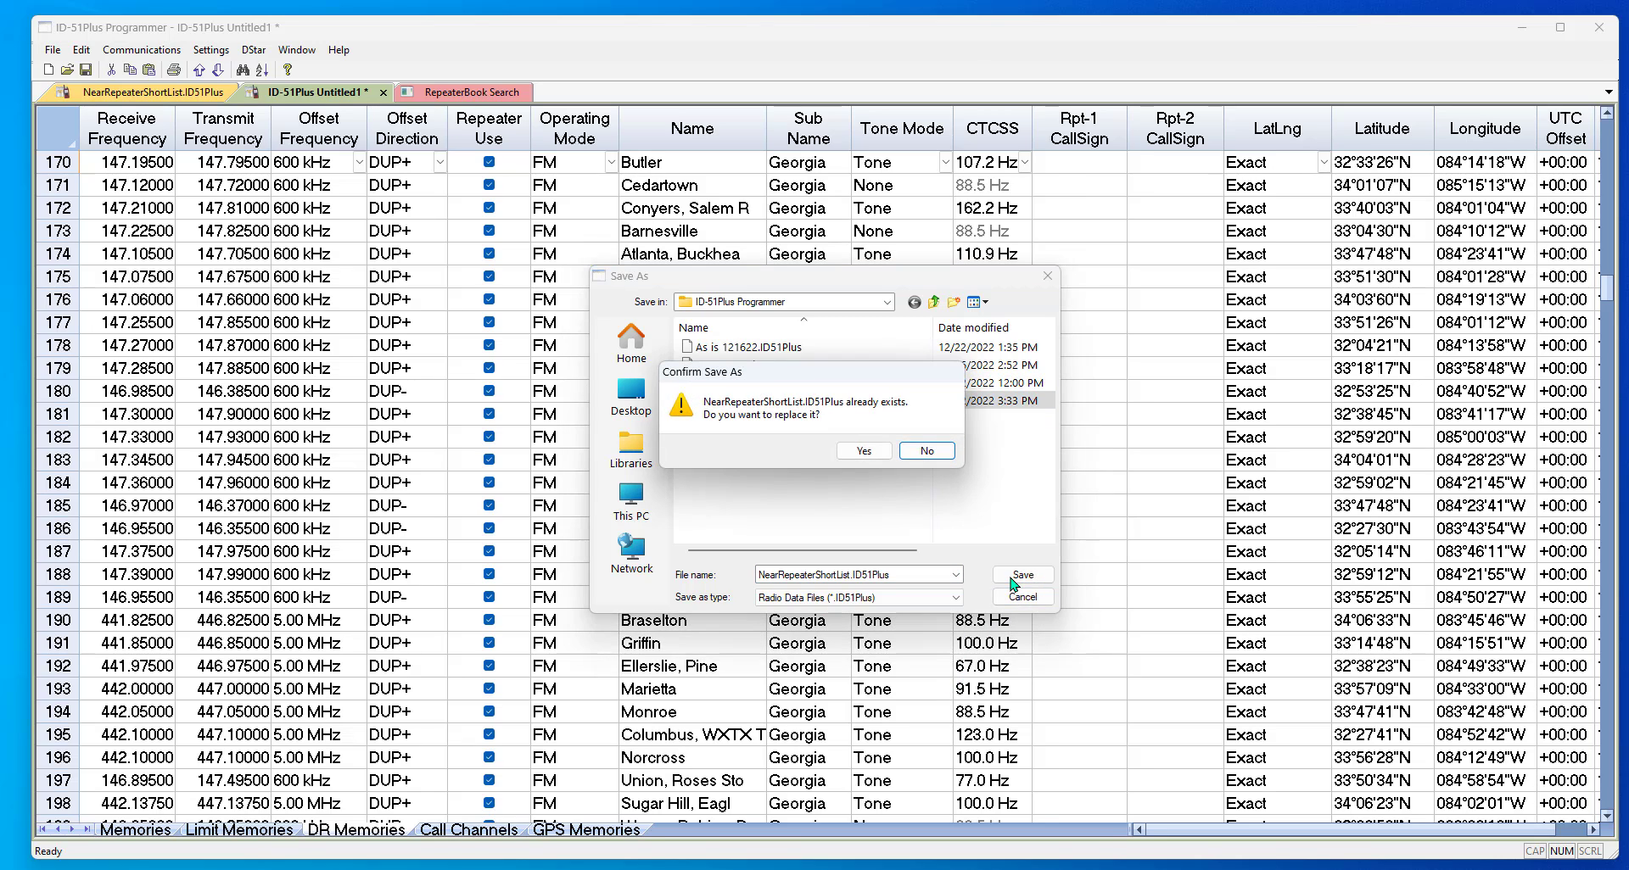
click(850, 451)
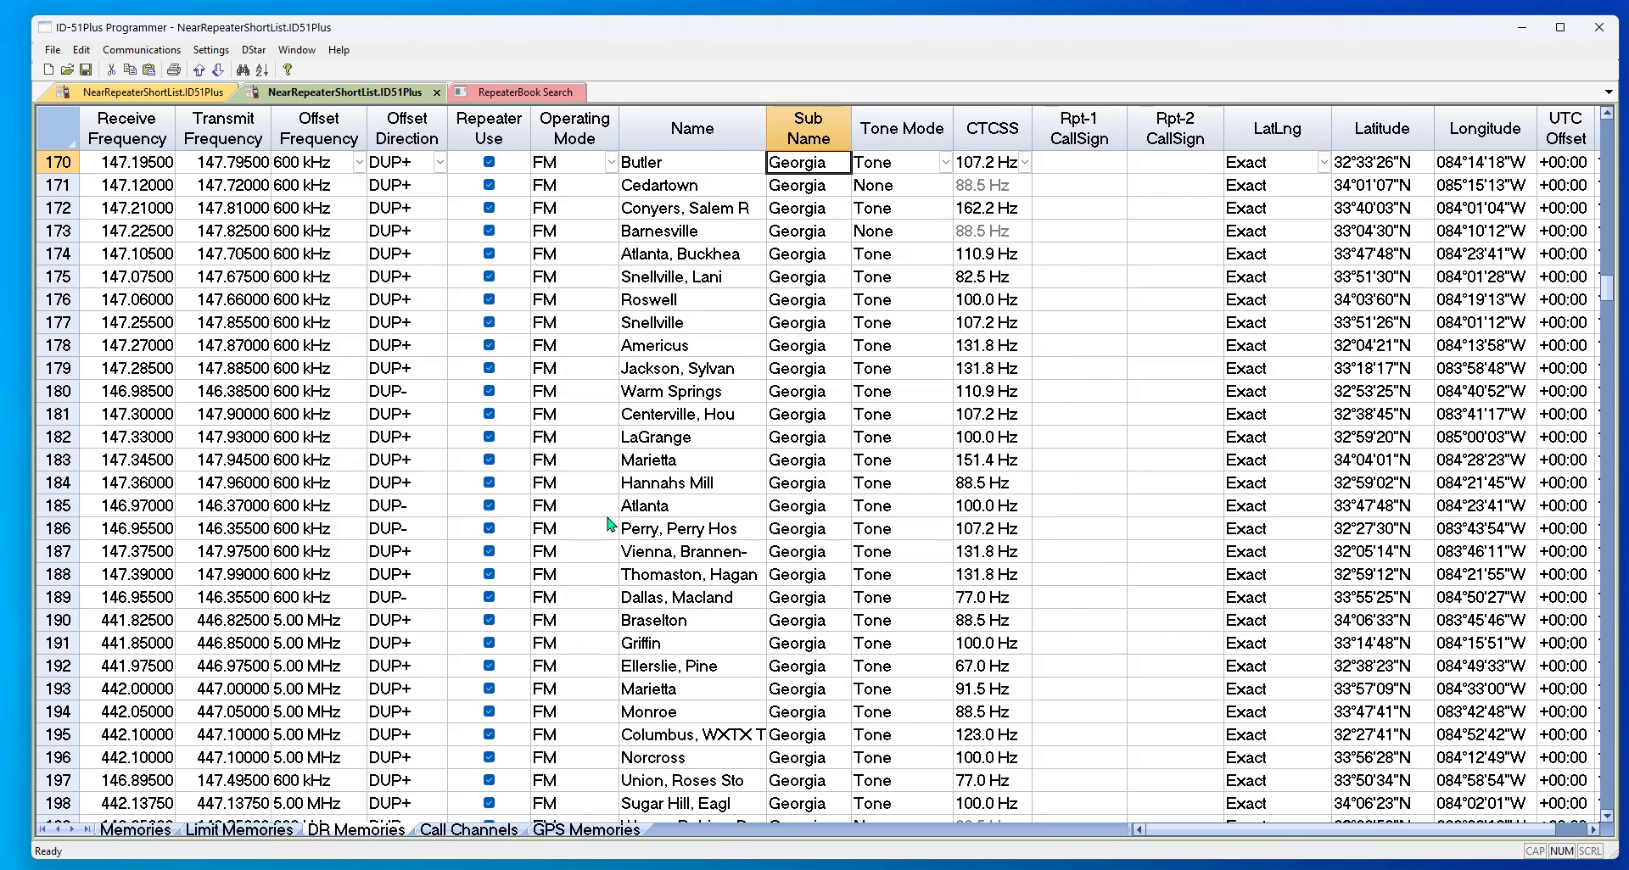
click(520, 94)
click(579, 92)
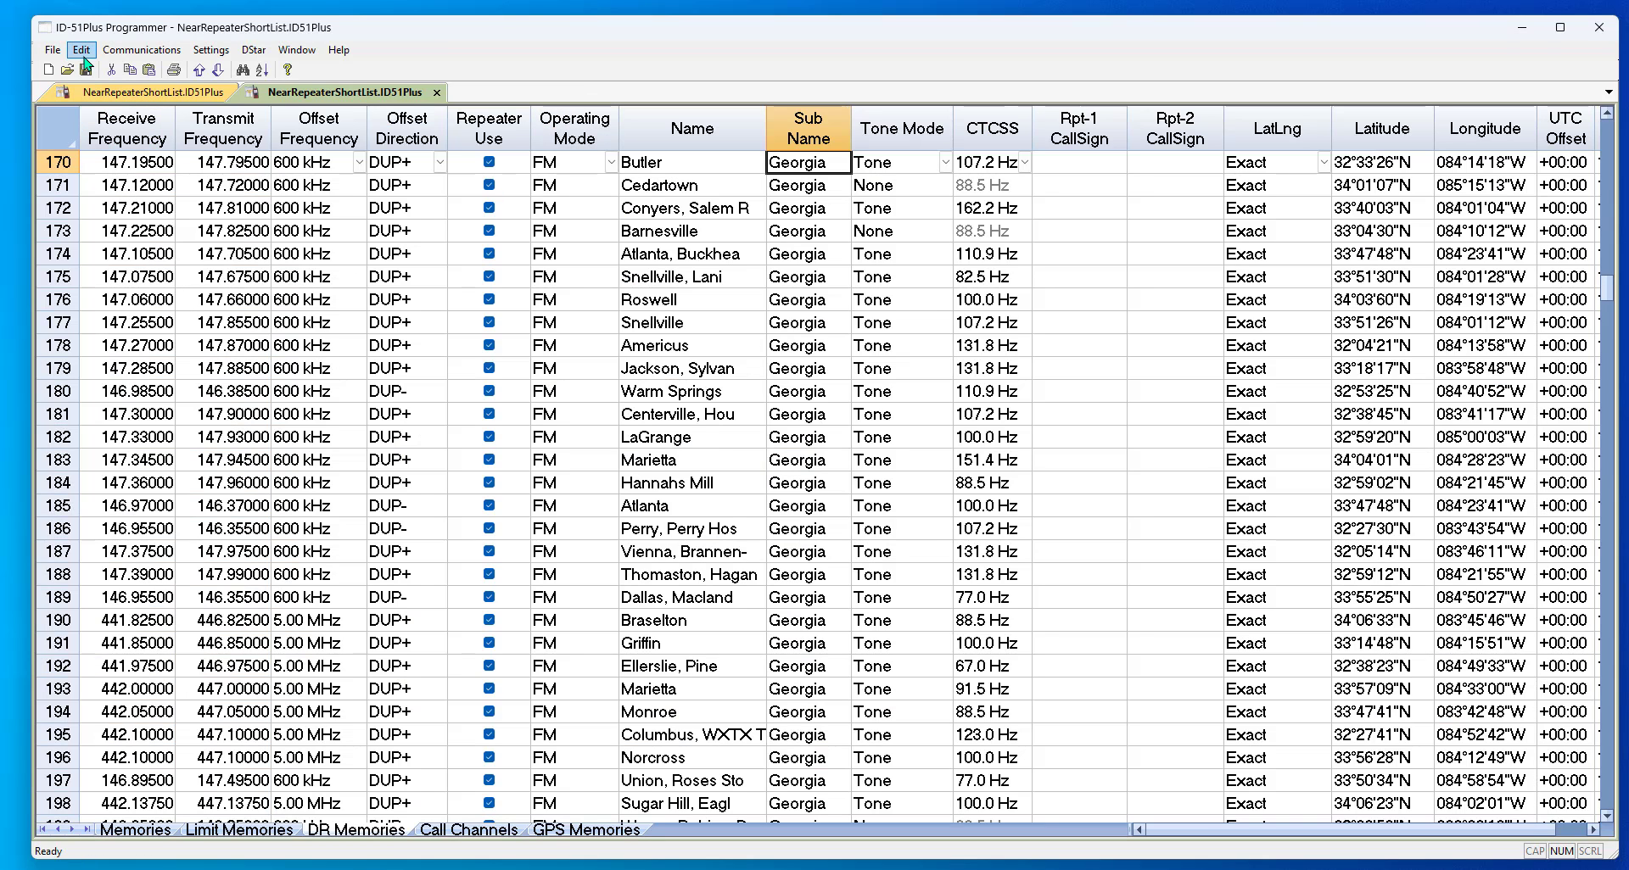
- Look over the available radio communication commands and review the Georgia FM repeaters in the DR Memories through channel 253
click(111, 52)
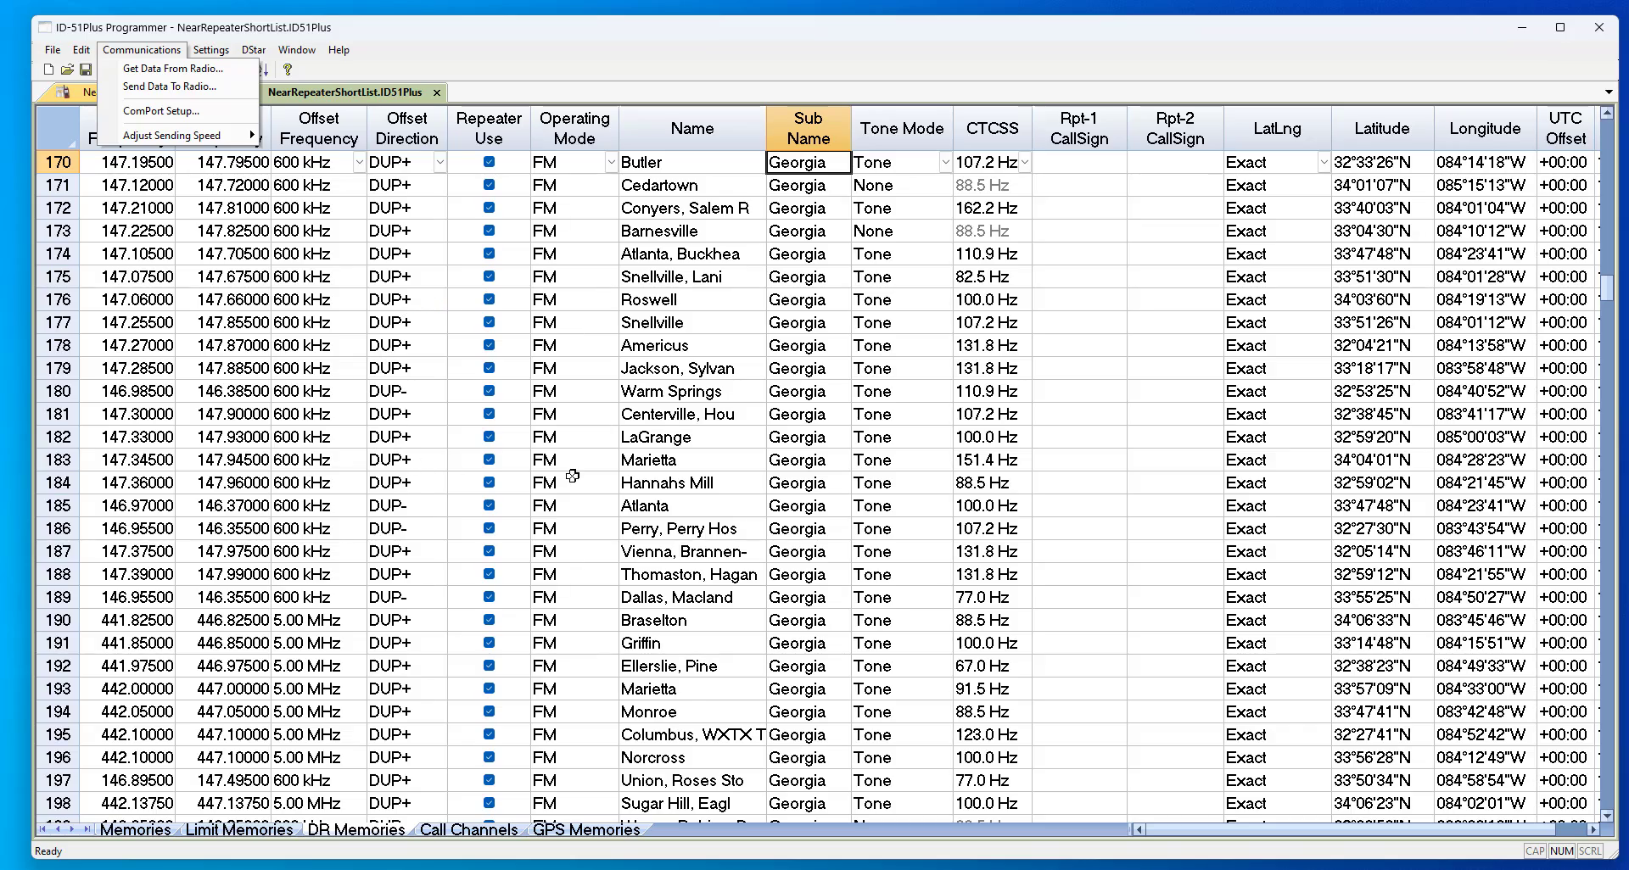
click(608, 485)
scroll(615, 483, down, 5)
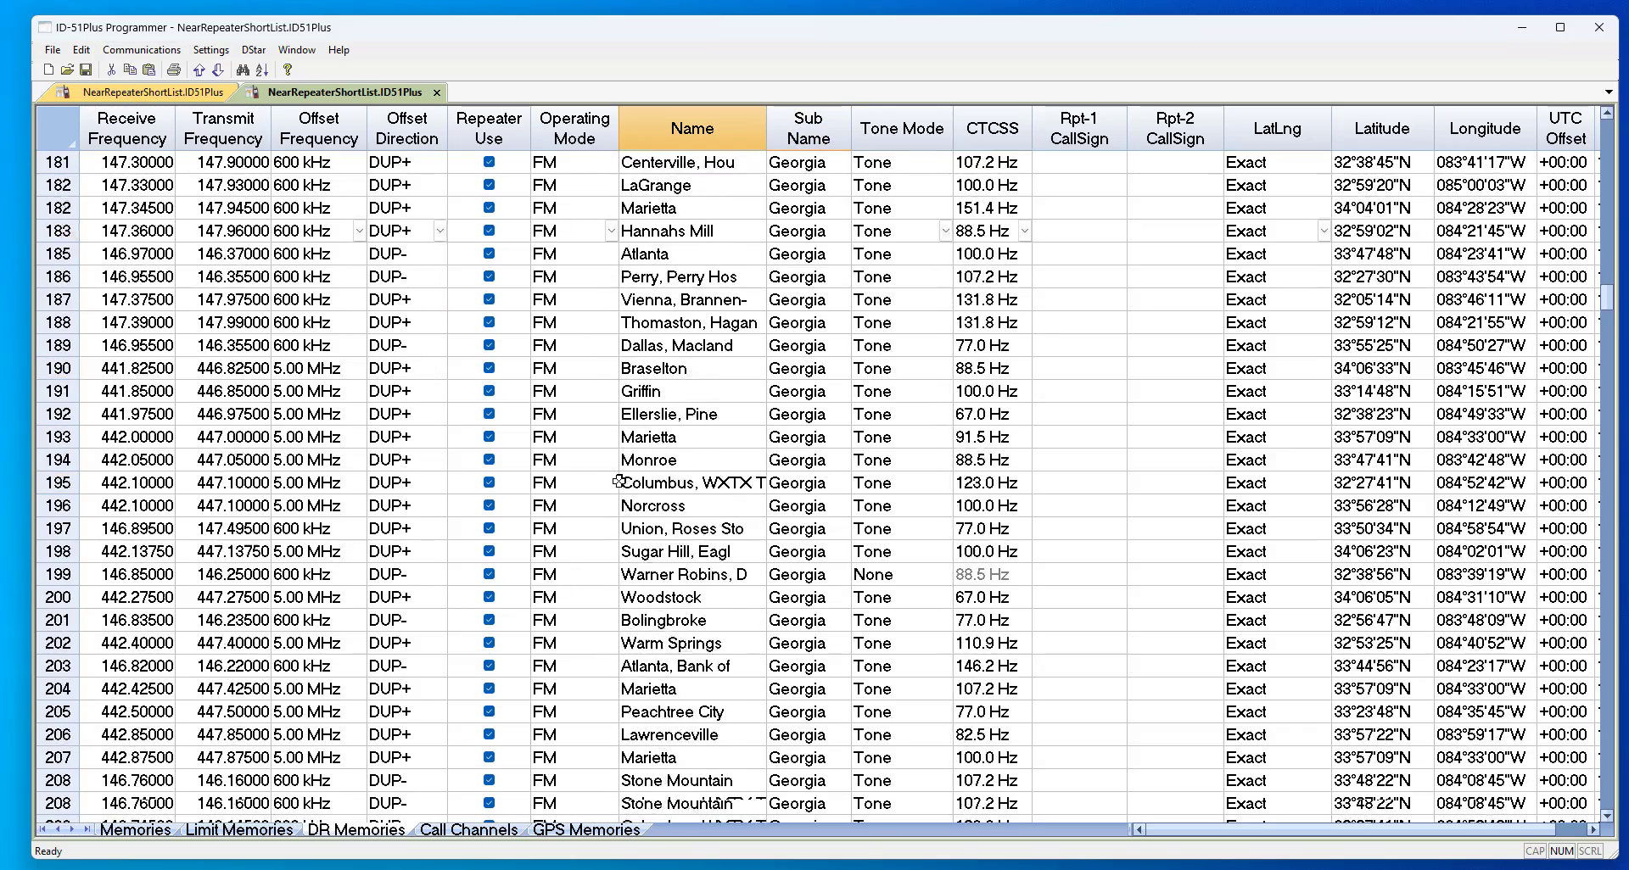
scroll(618, 481, down, 5)
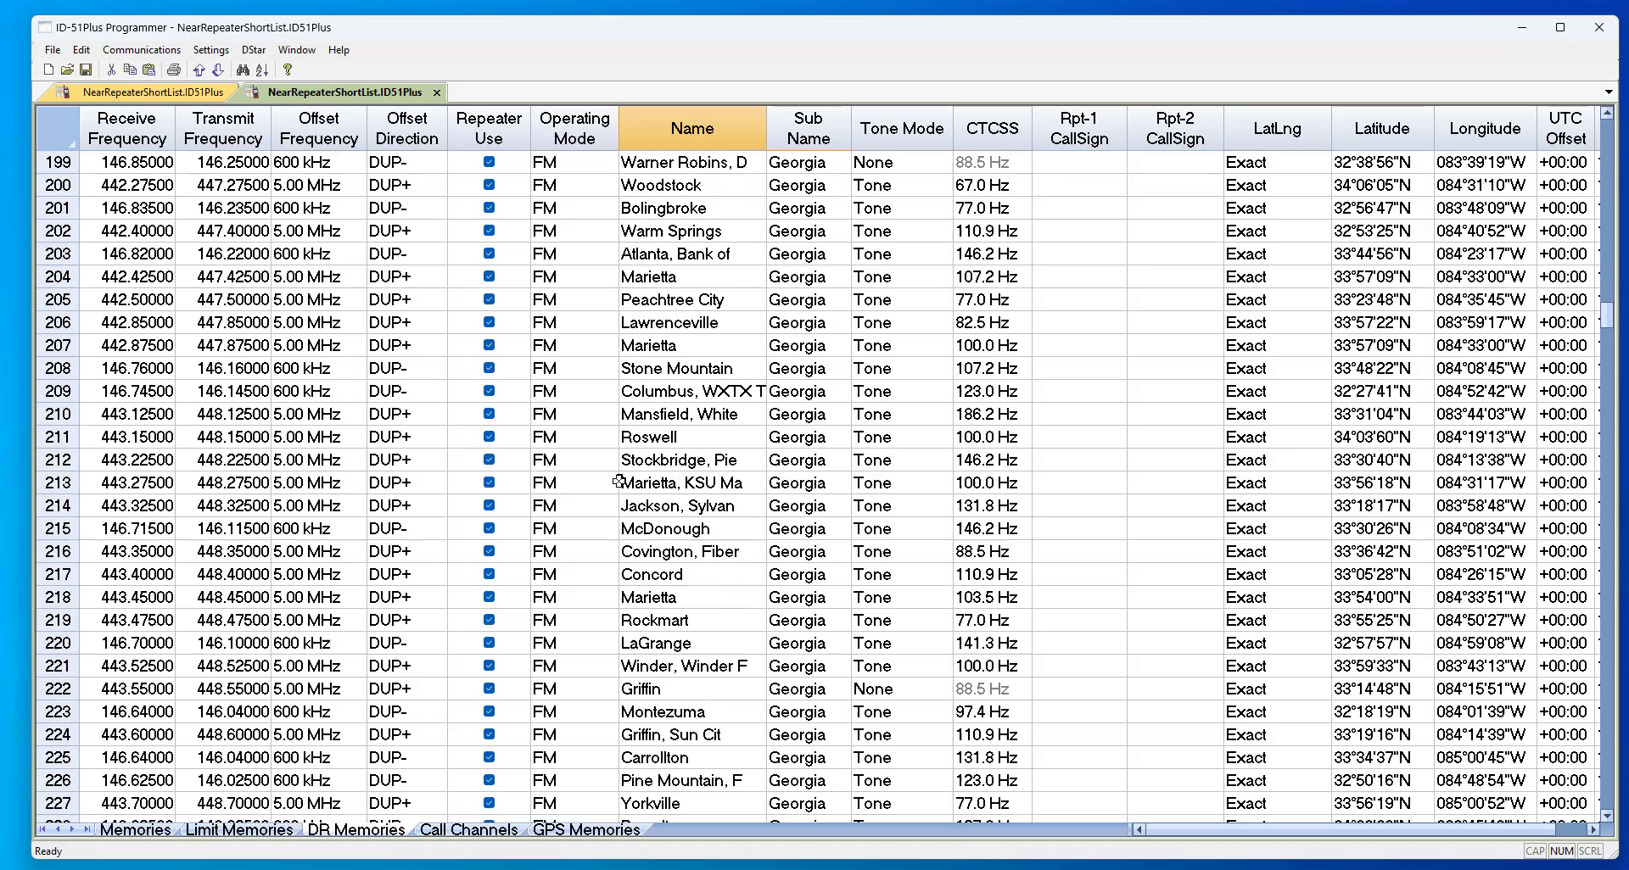
scroll(618, 481, down, 1)
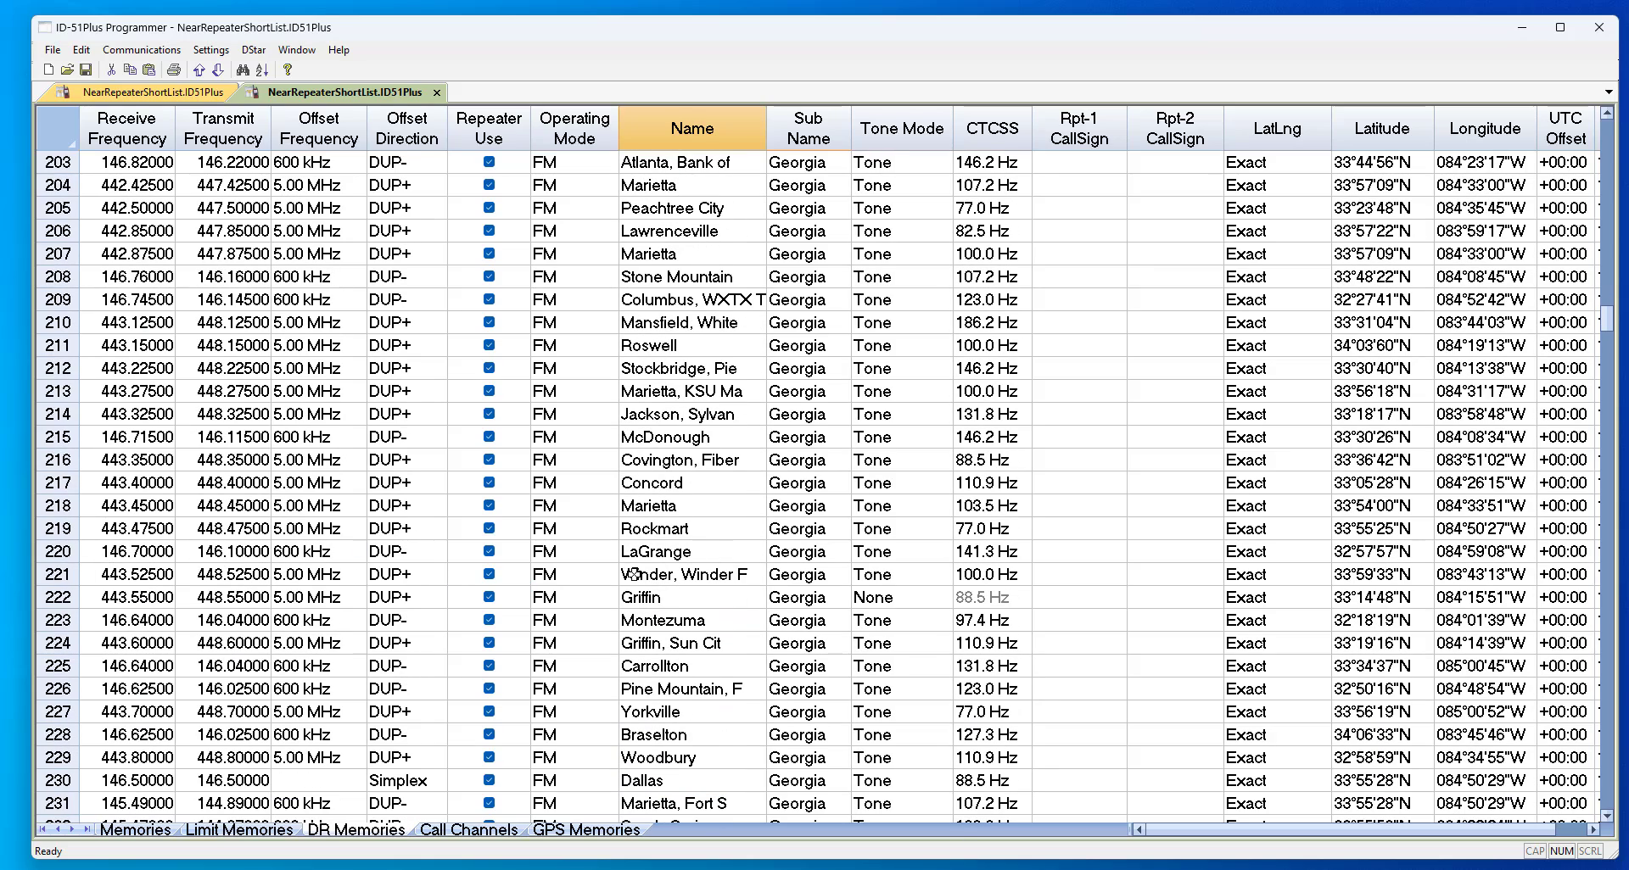
scroll(733, 557, down, 5)
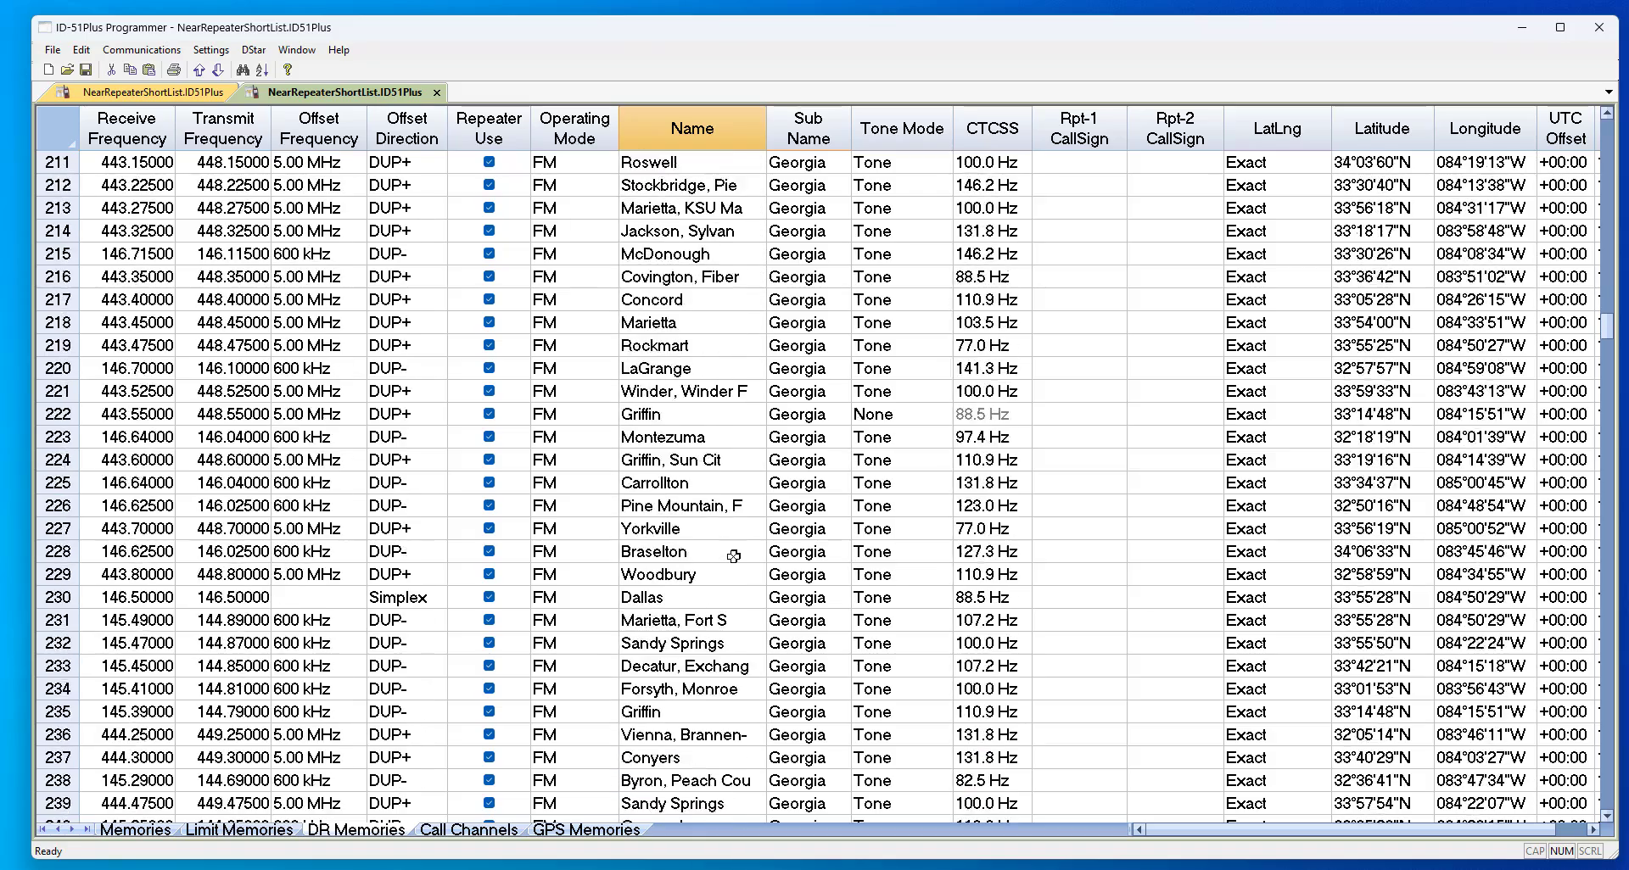
scroll(732, 556, down, 3)
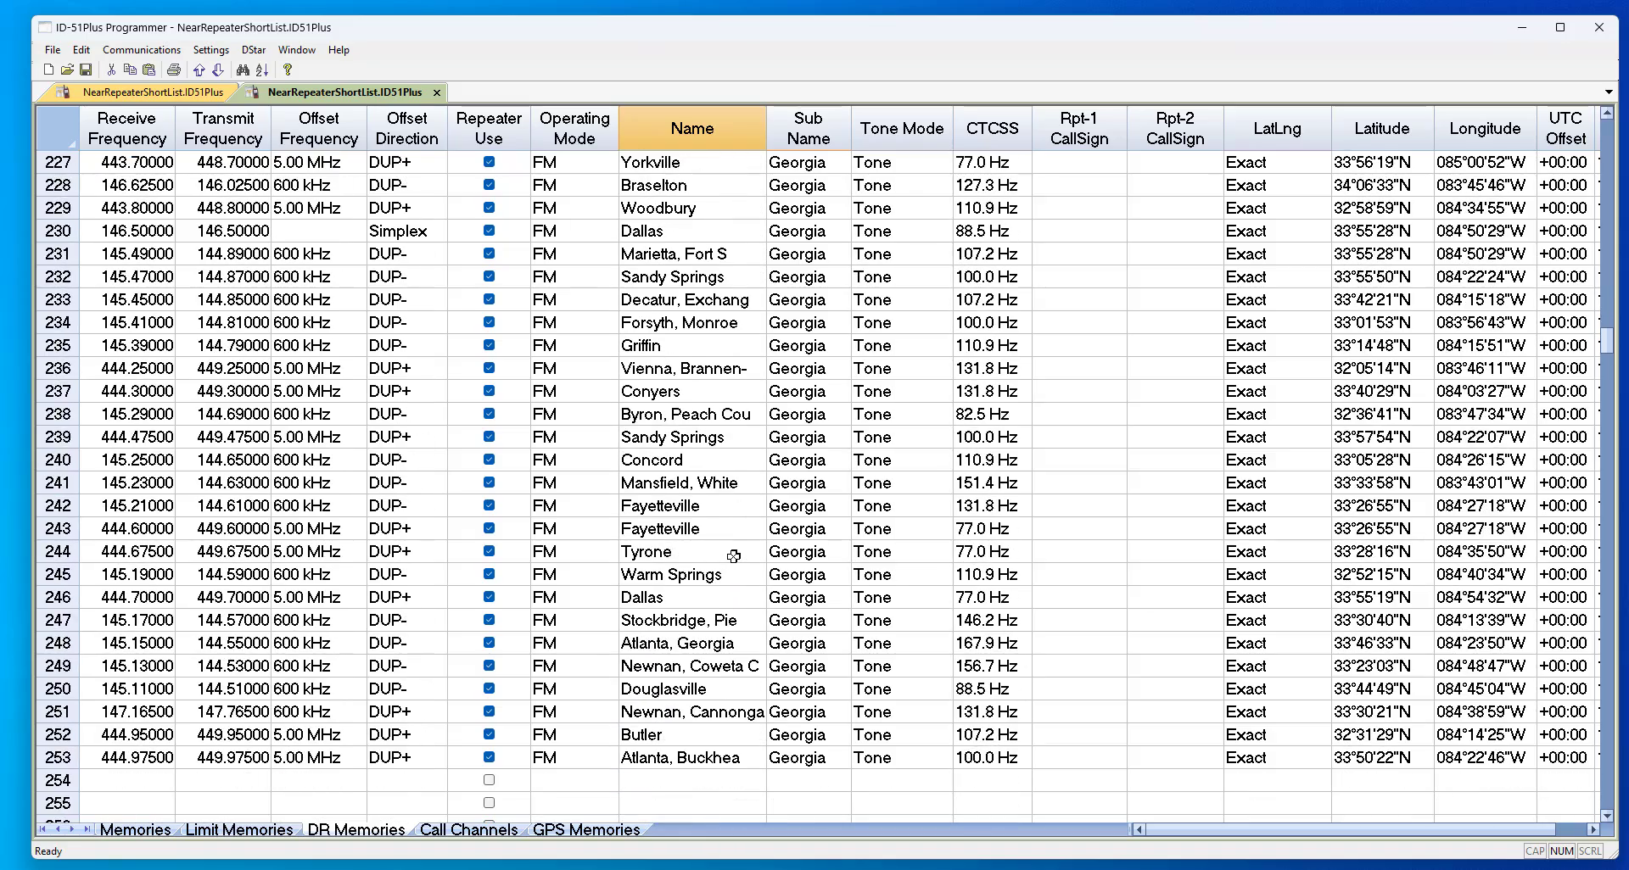